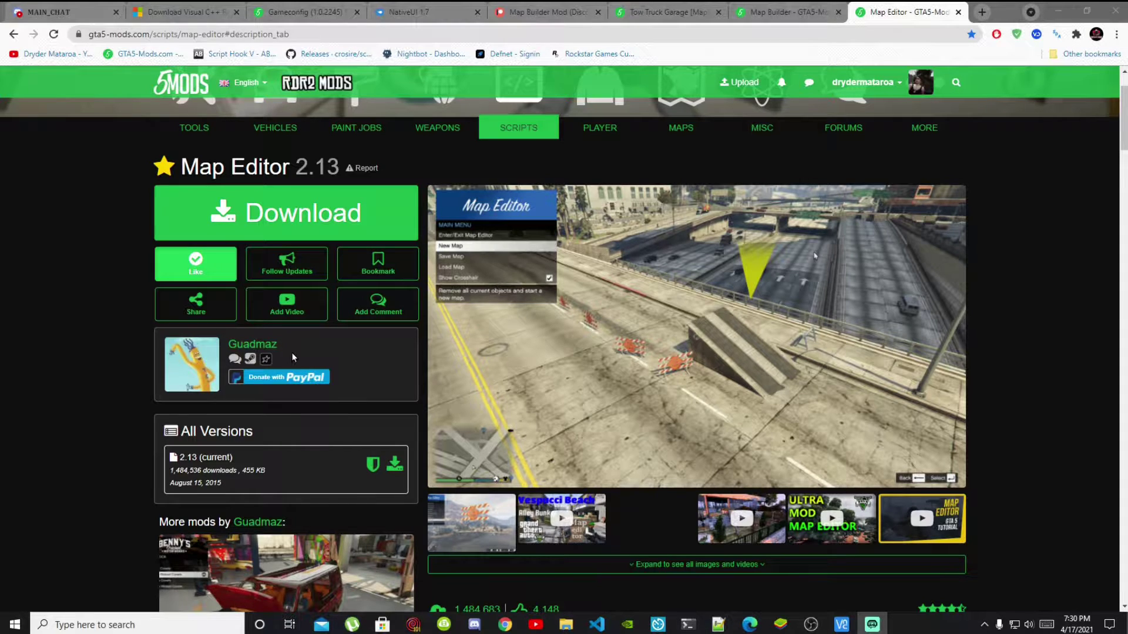
# Review the download pages for Tow Truck Garage, Map Builder, Map Editor and NativeUI 1.7.
pyautogui.click(663, 12)
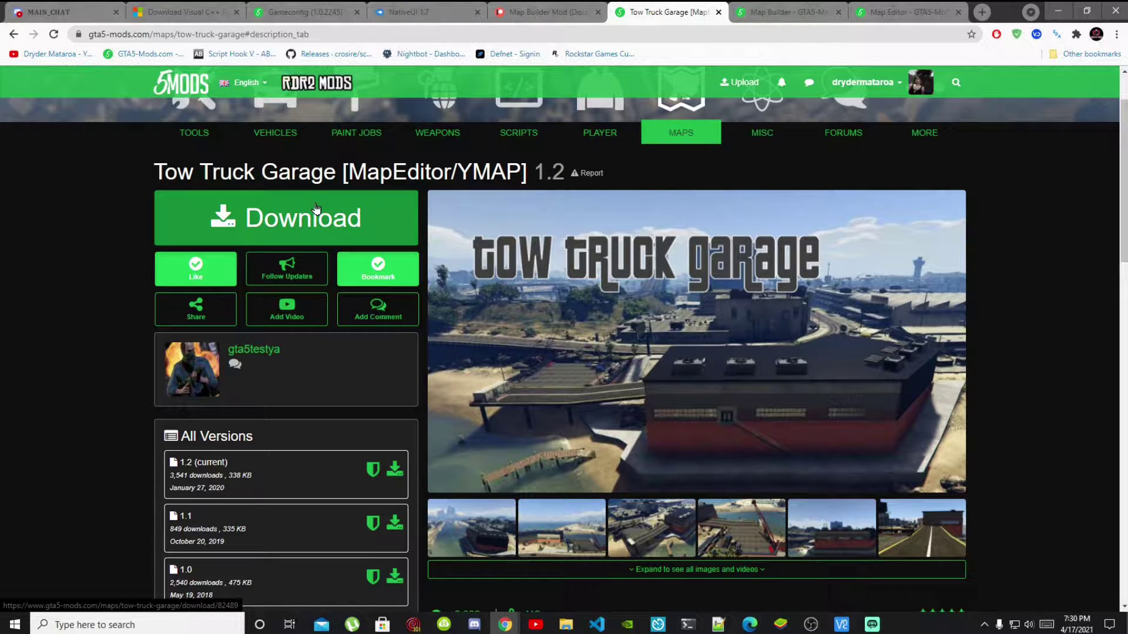
pyautogui.hotkey('ctrl', 'Tab')
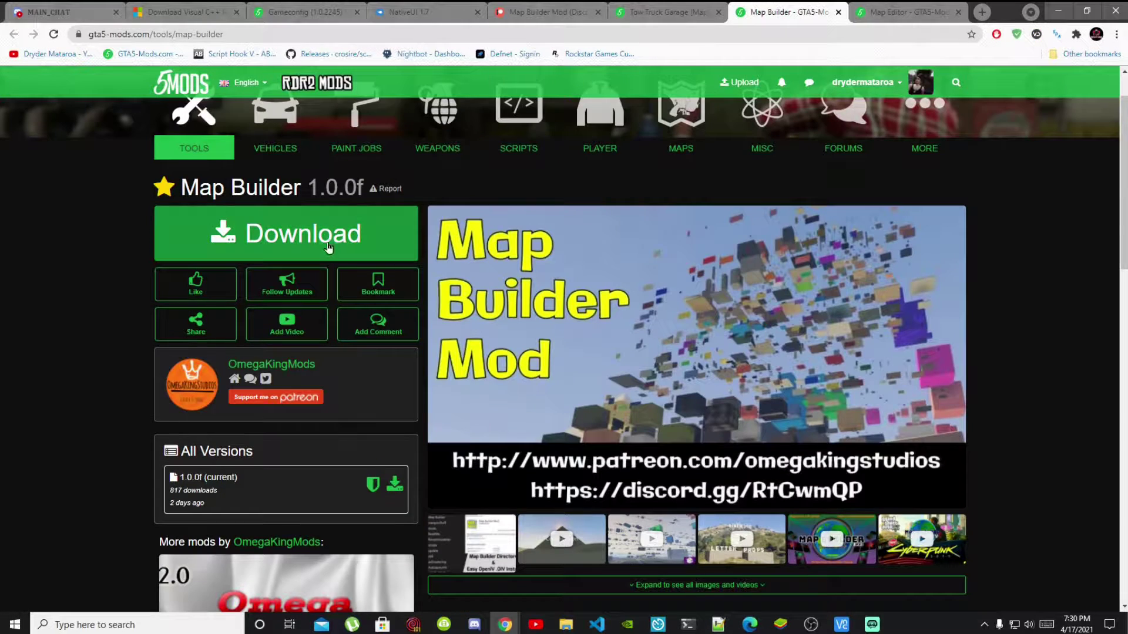
pyautogui.scroll(-1, 328, 241)
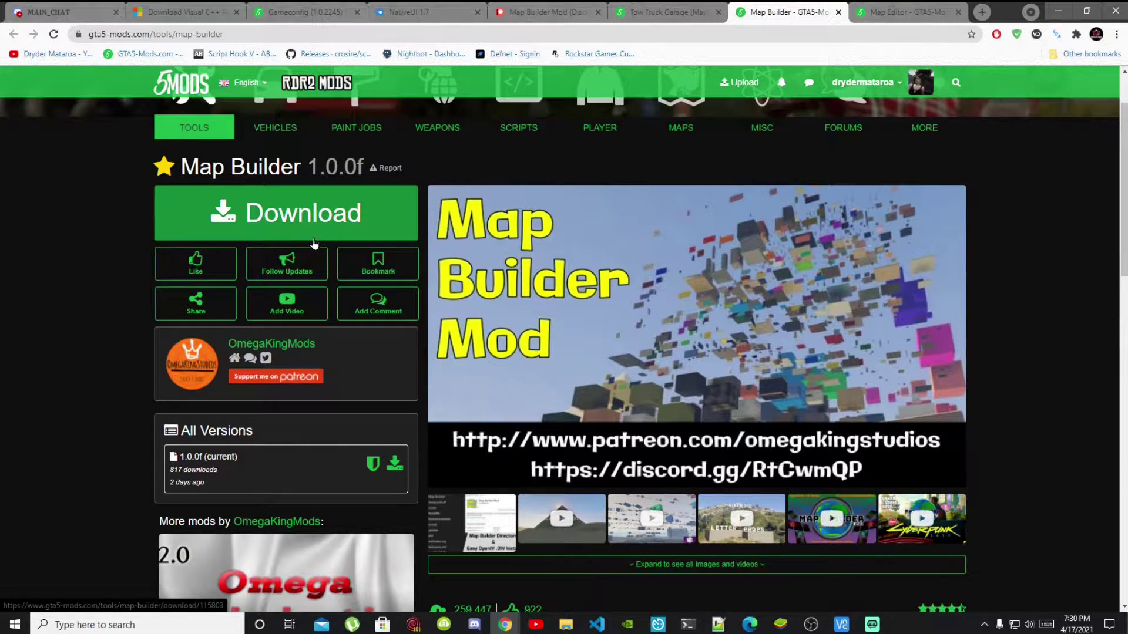
pyautogui.click(875, 8)
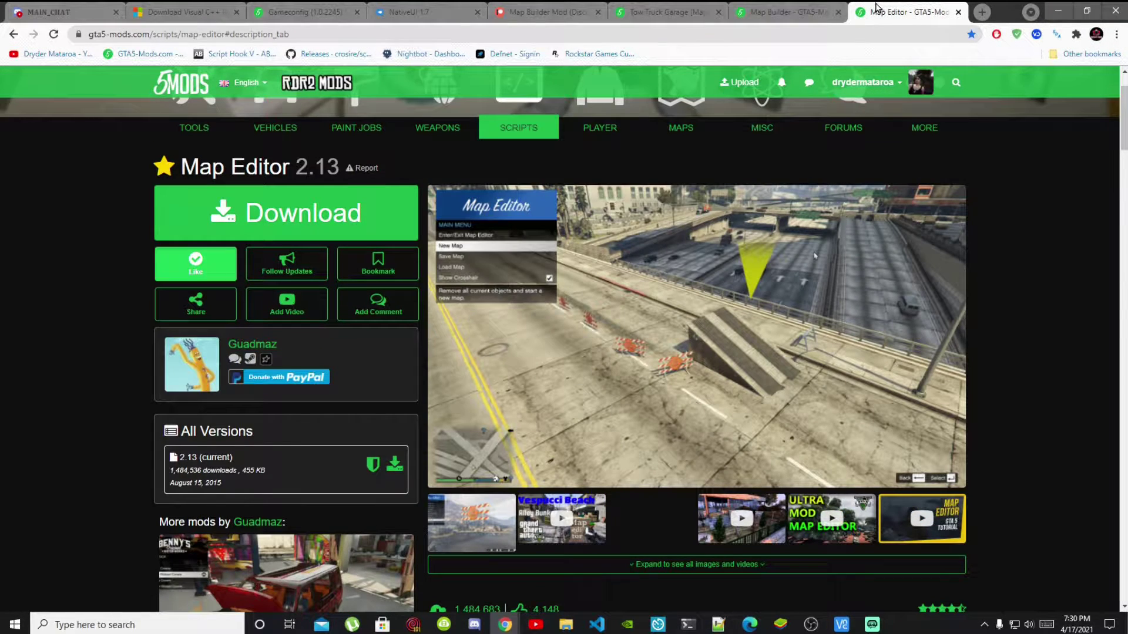
pyautogui.click(768, 8)
pyautogui.click(664, 12)
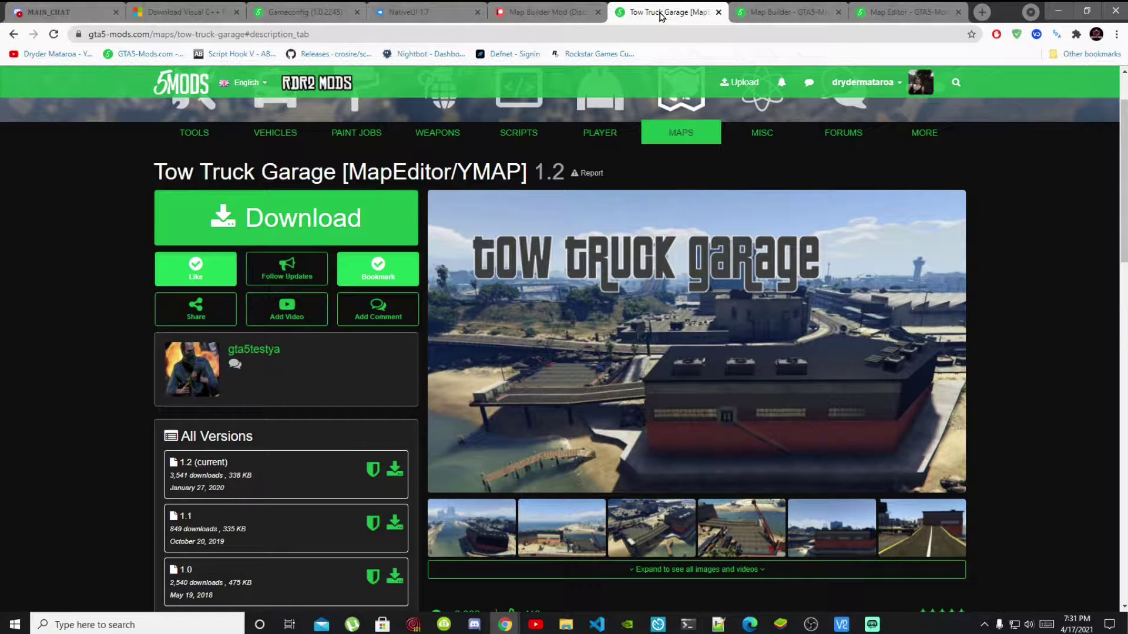
pyautogui.click(861, 8)
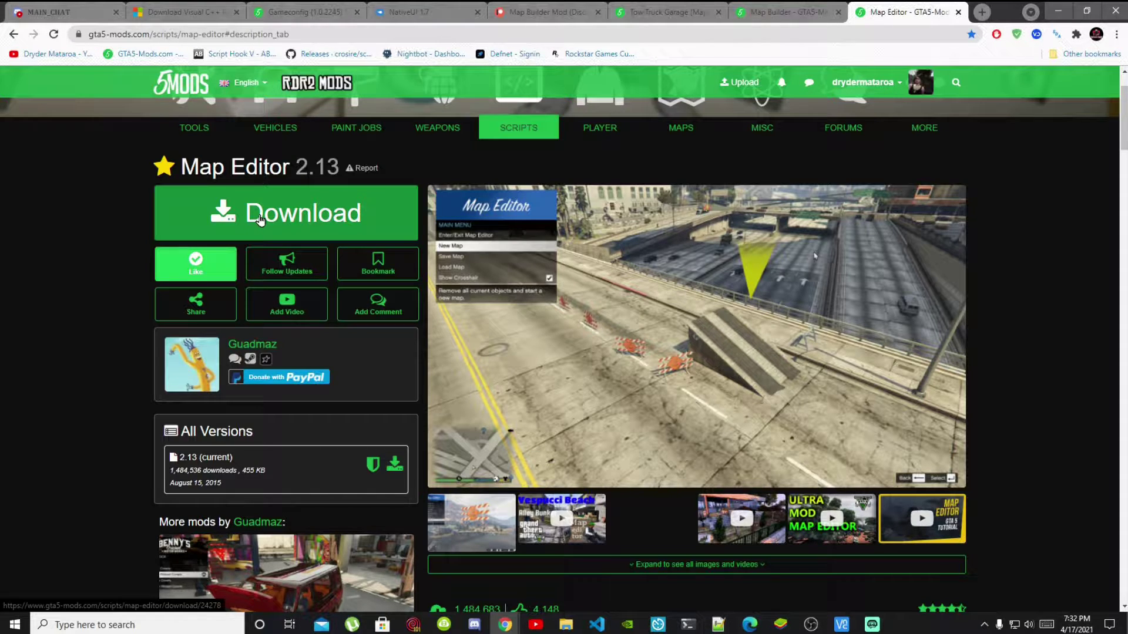
pyautogui.click(432, 8)
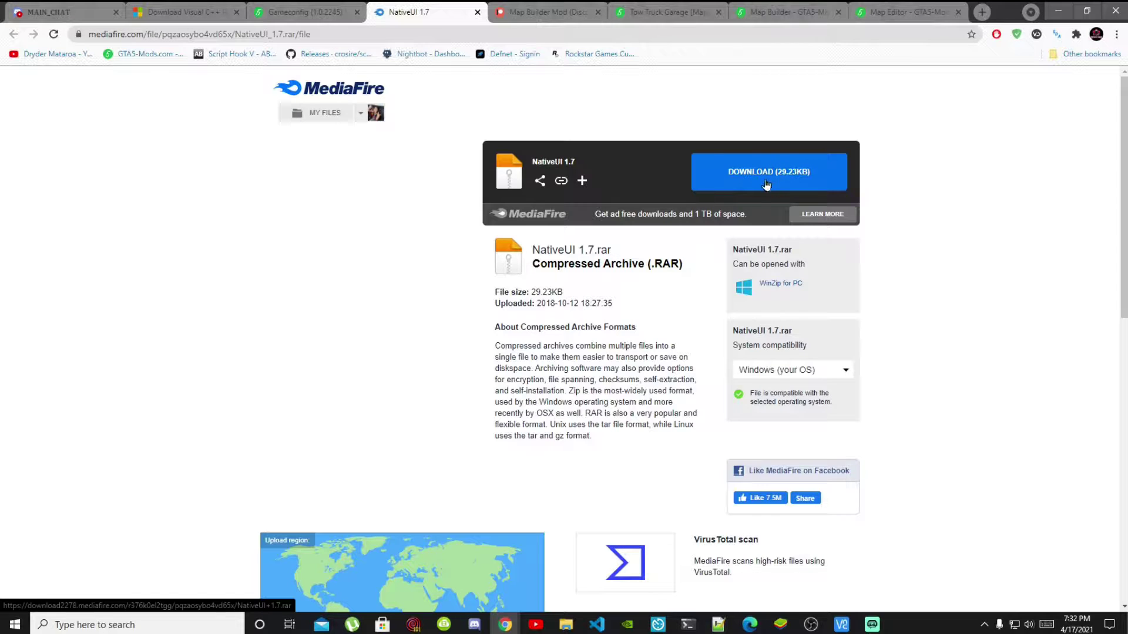
pyautogui.click(895, 8)
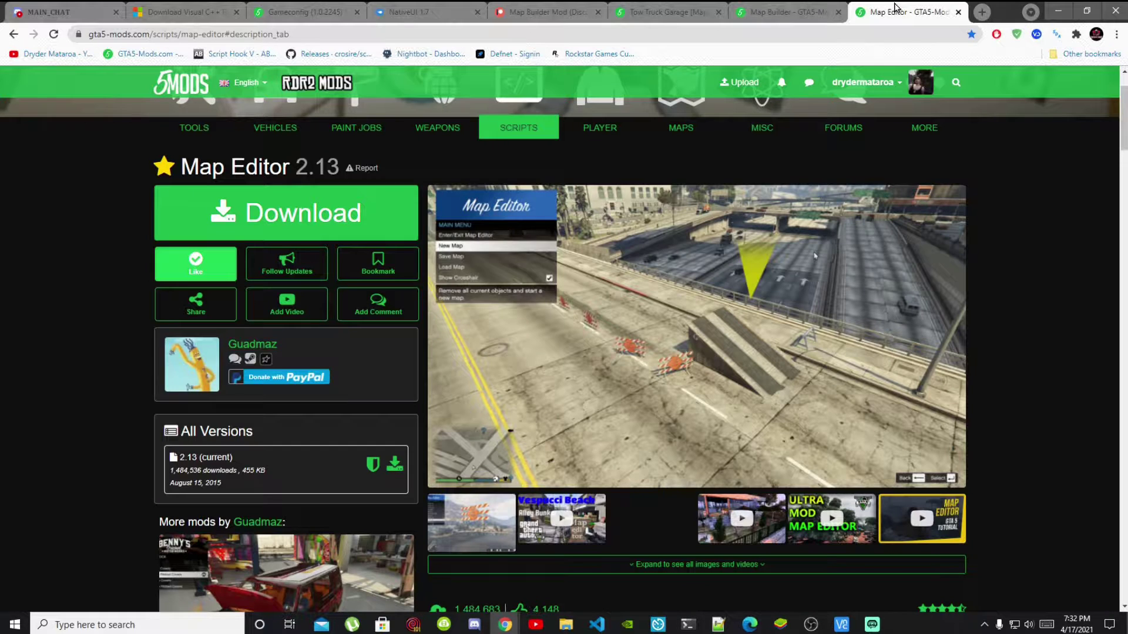
pyautogui.click(689, 8)
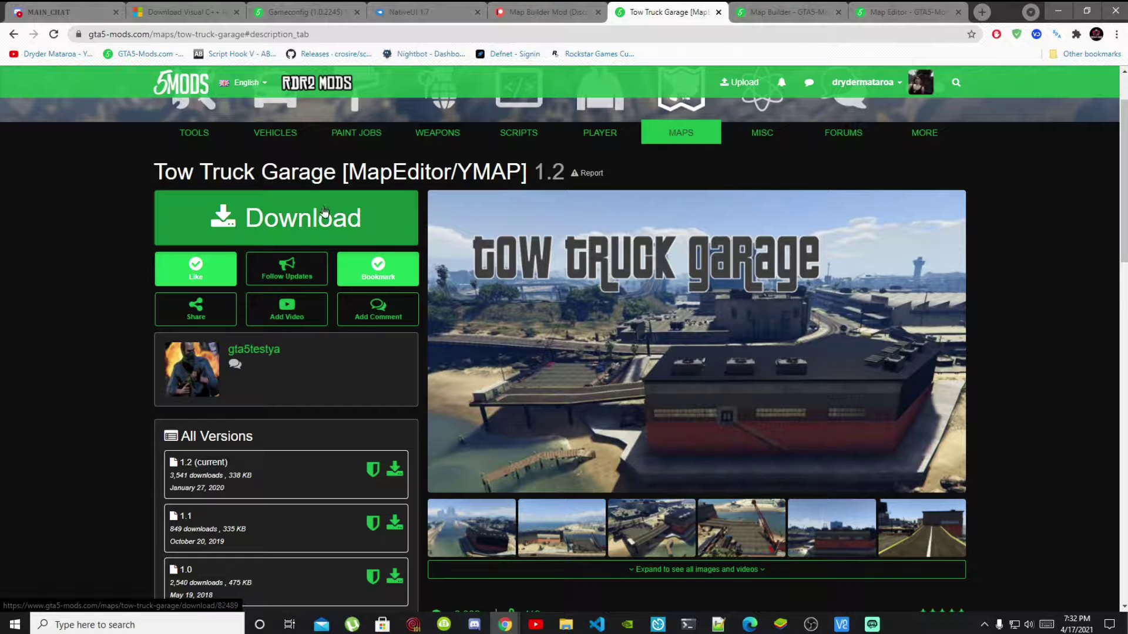
# Read the requirements and installation instructions in the Map Builder Mod Patreon post, and view the Gameconfig for Limitless Vehicles page.
pyautogui.moveTo(579, 12); pyautogui.dragTo(664, 9)
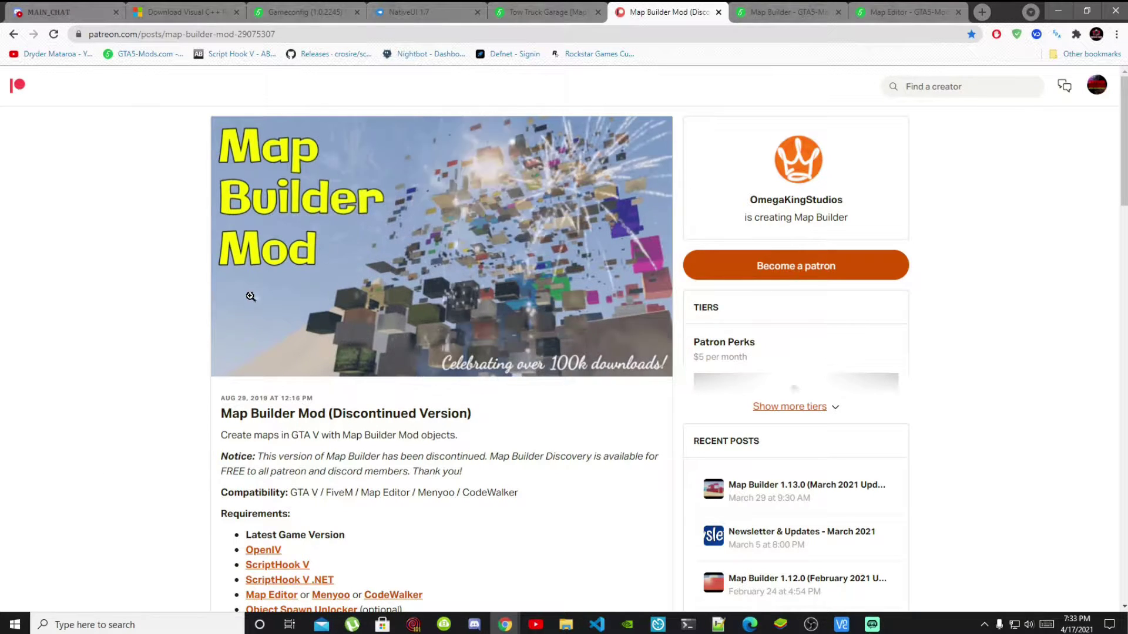
pyautogui.scroll(-4, 320, 505)
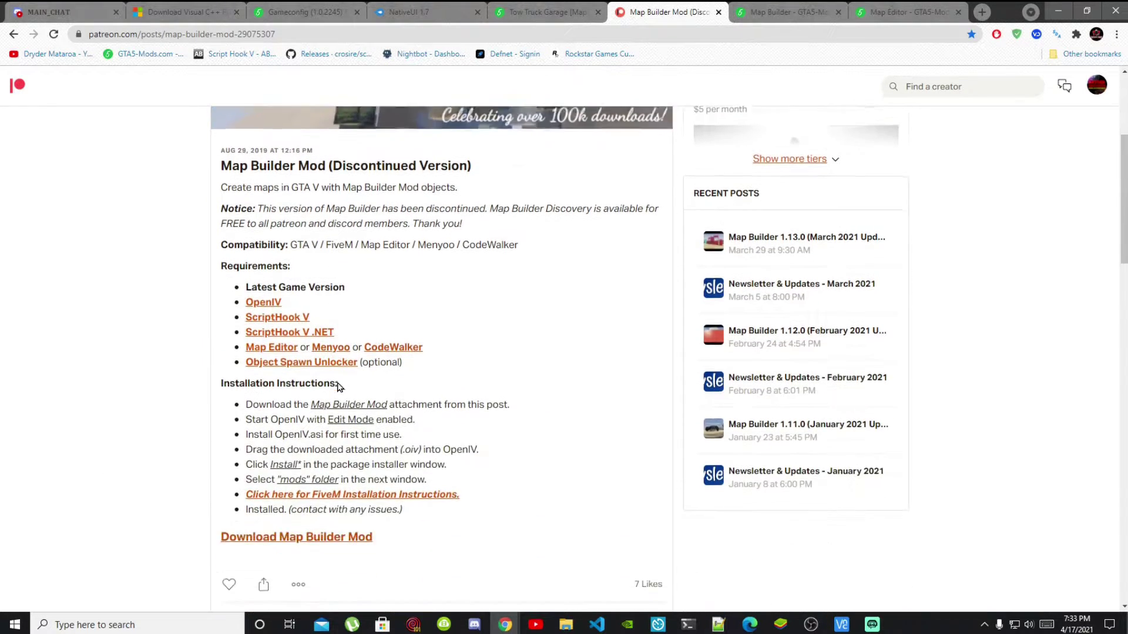
pyautogui.scroll(-4, 340, 386)
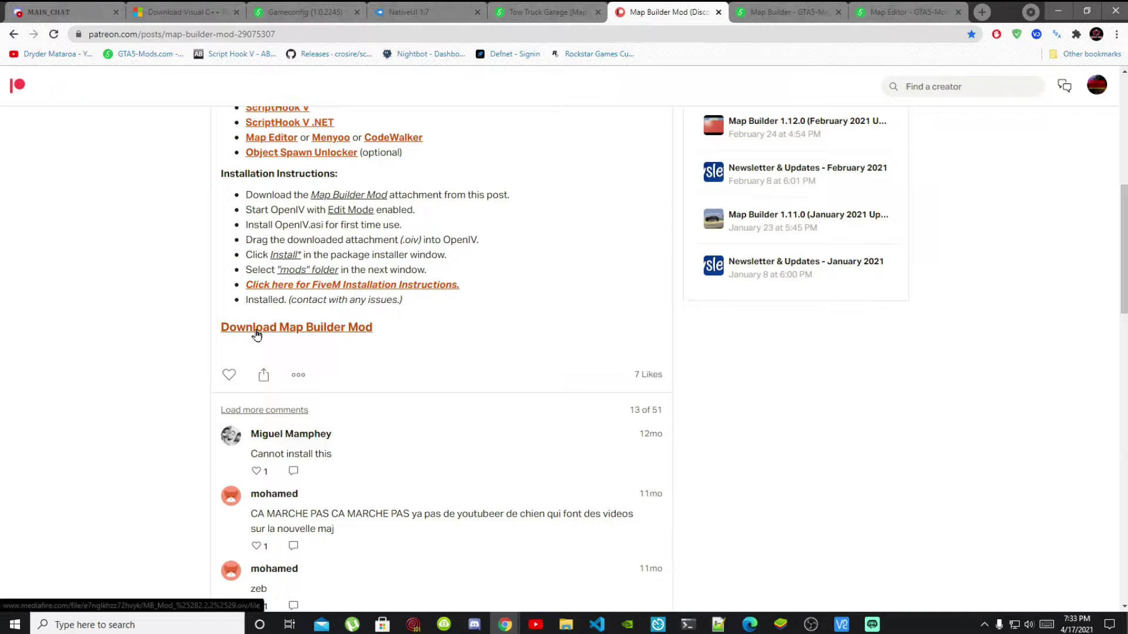
pyautogui.scroll(8, 256, 335)
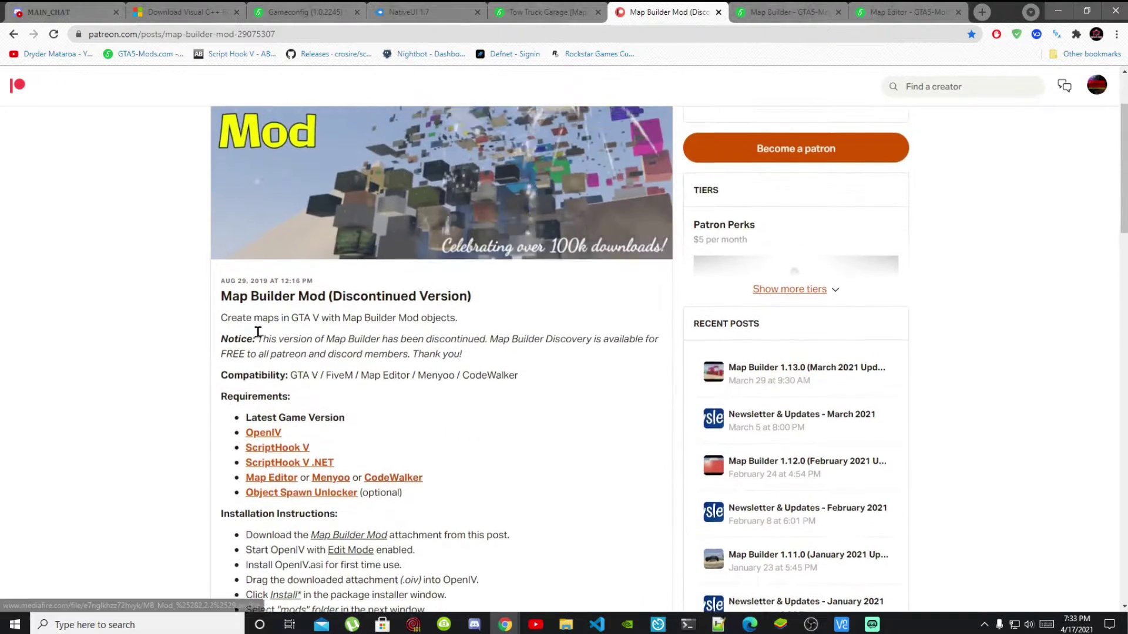
pyautogui.click(318, 12)
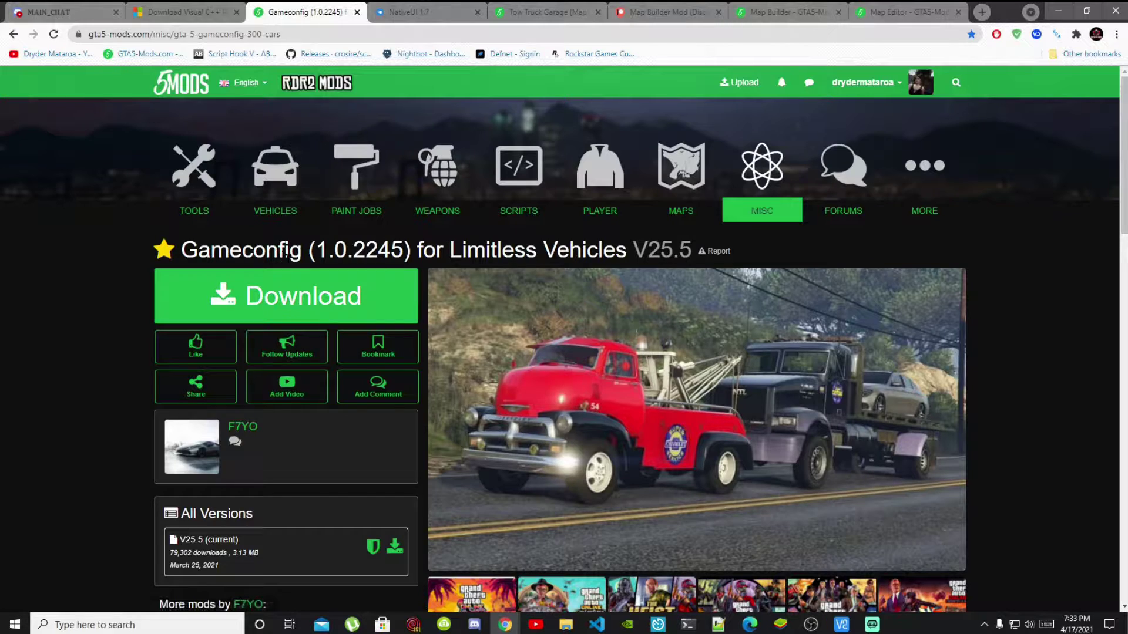
# Read Map Editor's installation requirements and view the download page of Visual C++ Redistributable for Visual Studio 2015.
pyautogui.click(908, 12)
pyautogui.scroll(-5, 470, 223)
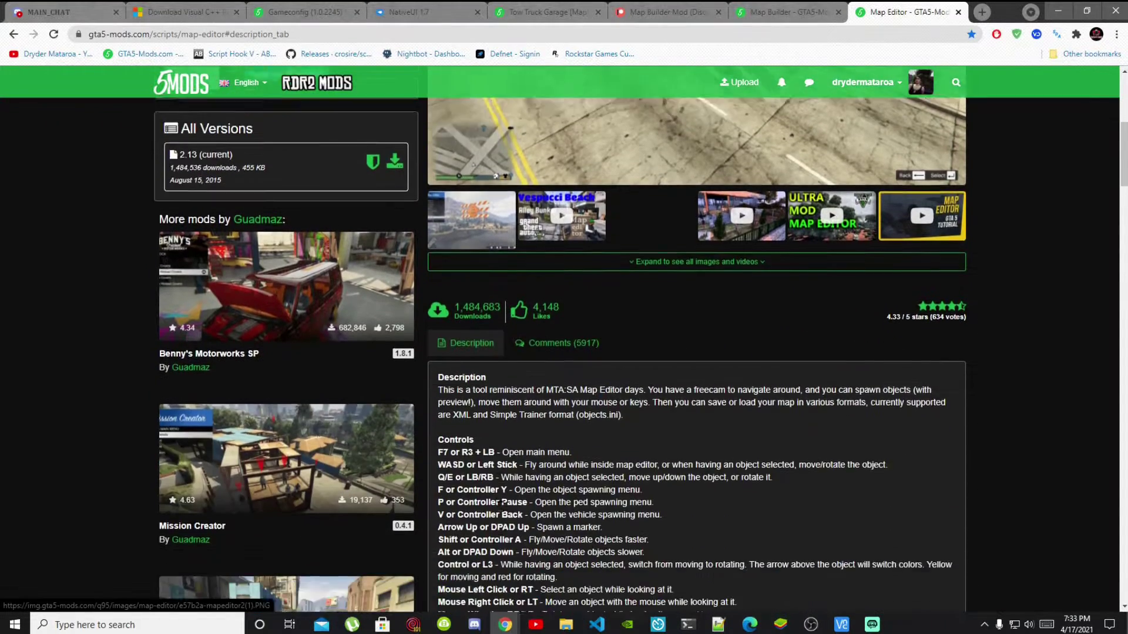
pyautogui.scroll(-7, 492, 503)
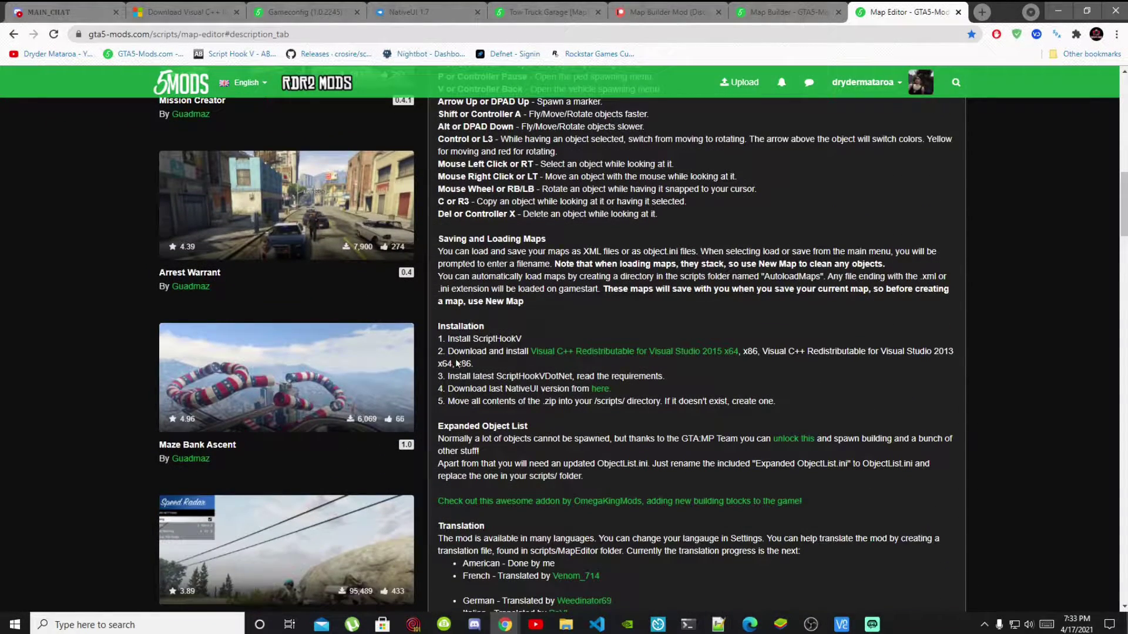
pyautogui.moveTo(438, 324); pyautogui.dragTo(523, 339)
pyautogui.moveTo(740, 352); pyautogui.dragTo(438, 352)
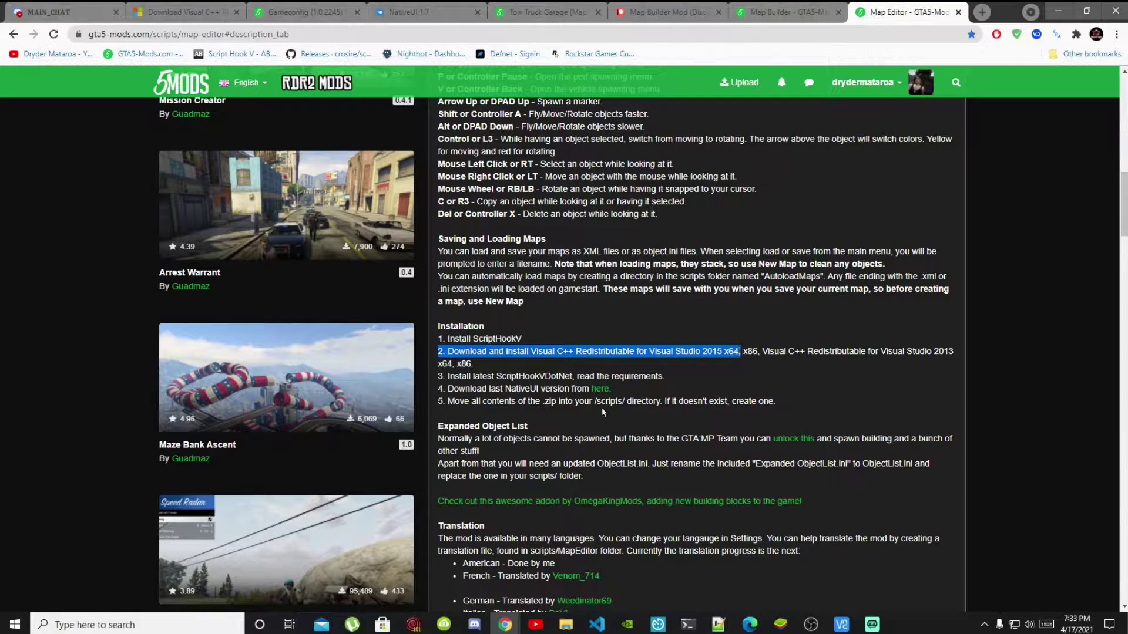
pyautogui.click(172, 10)
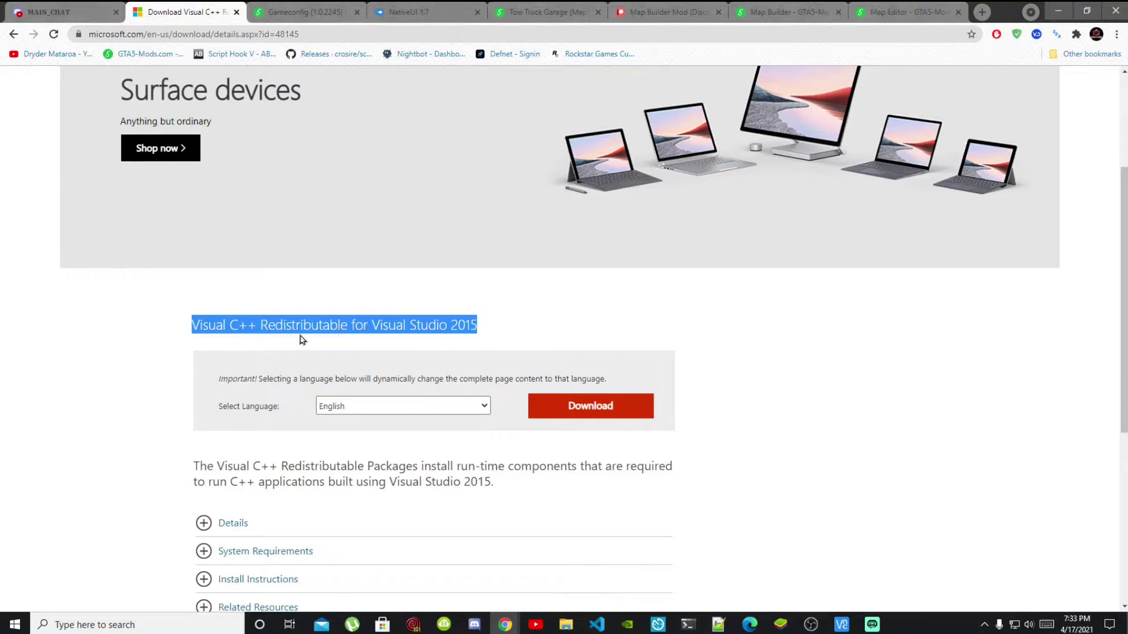
pyautogui.click(318, 326)
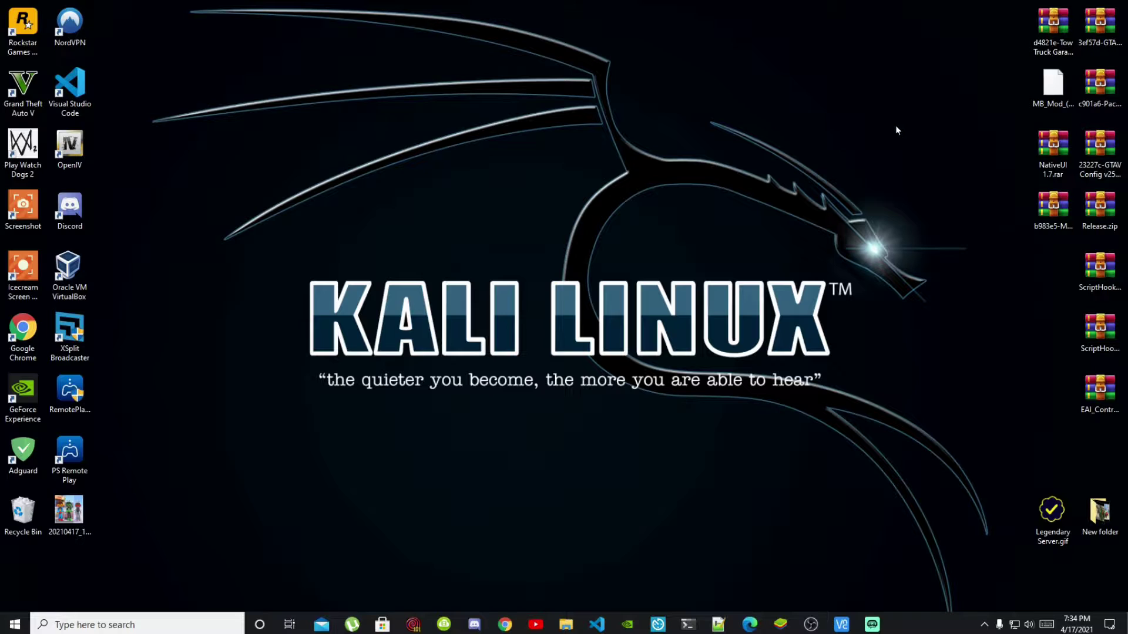
# Open the Grand Theft Auto V installation folder from the game's desktop shortcut and look through its files.
pyautogui.rightClick(11, 89)
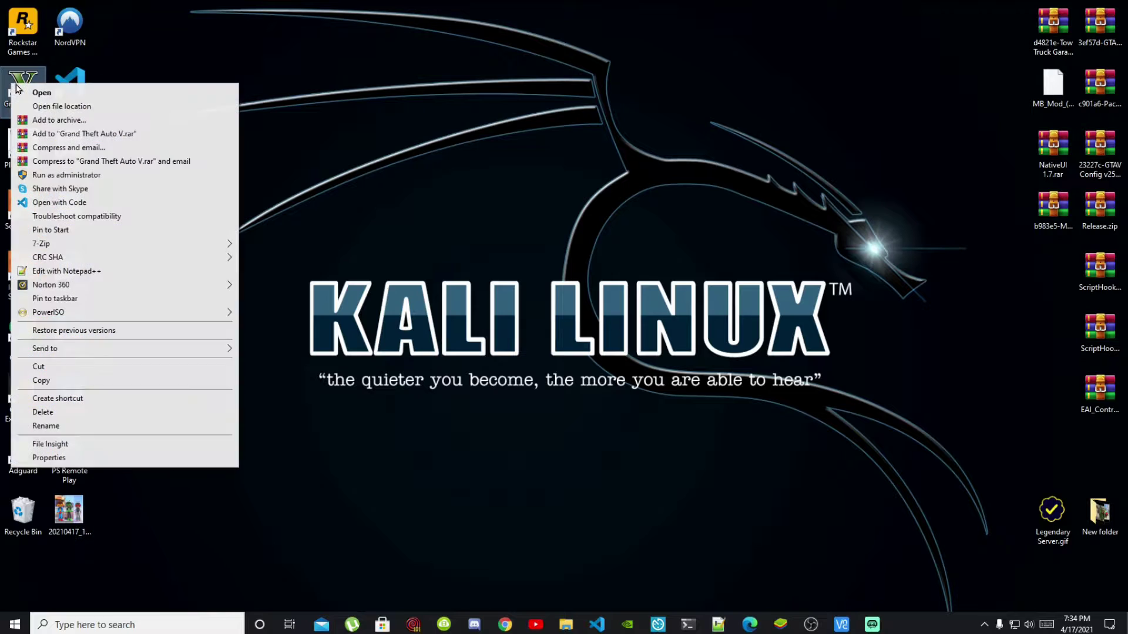
pyautogui.click(39, 107)
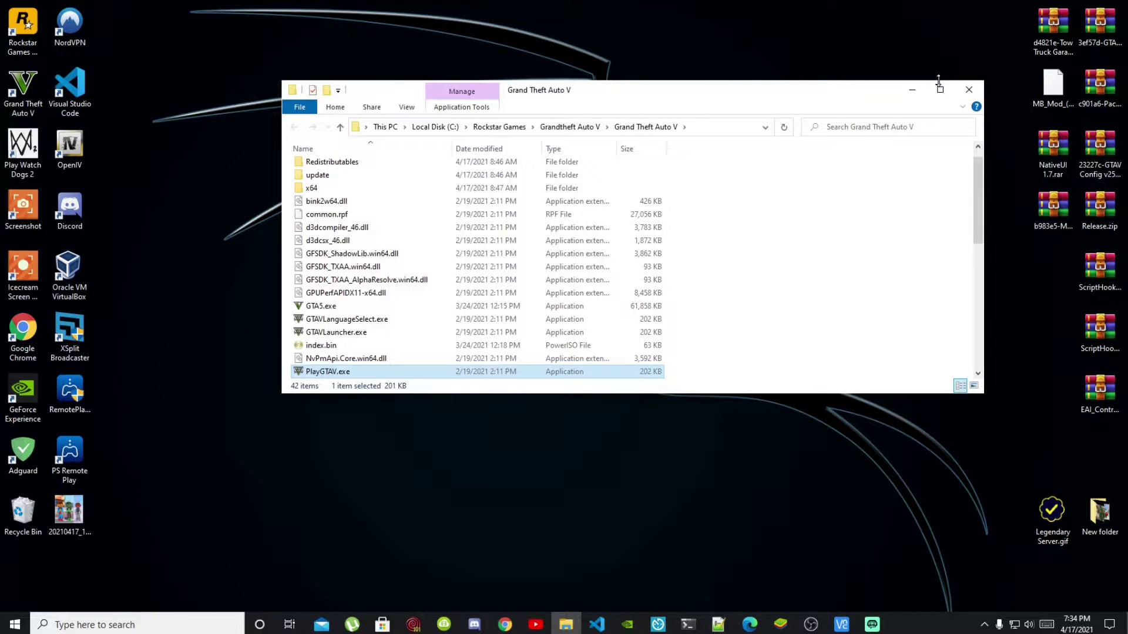
pyautogui.click(940, 88)
pyautogui.scroll(1, 131, 120)
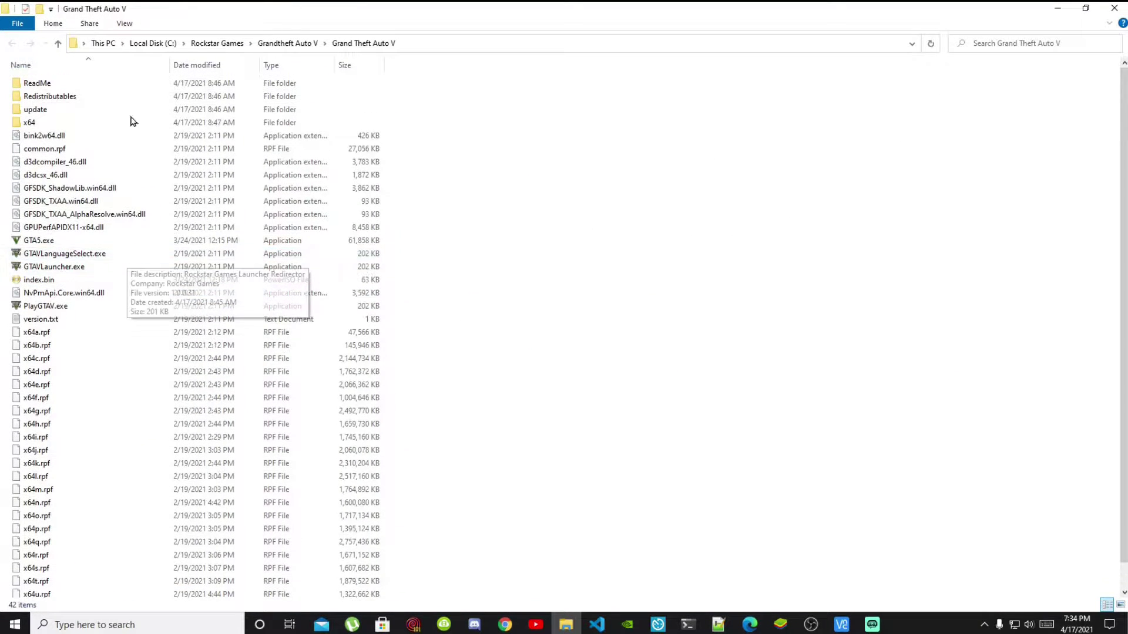
pyautogui.scroll(-1, 306, 471)
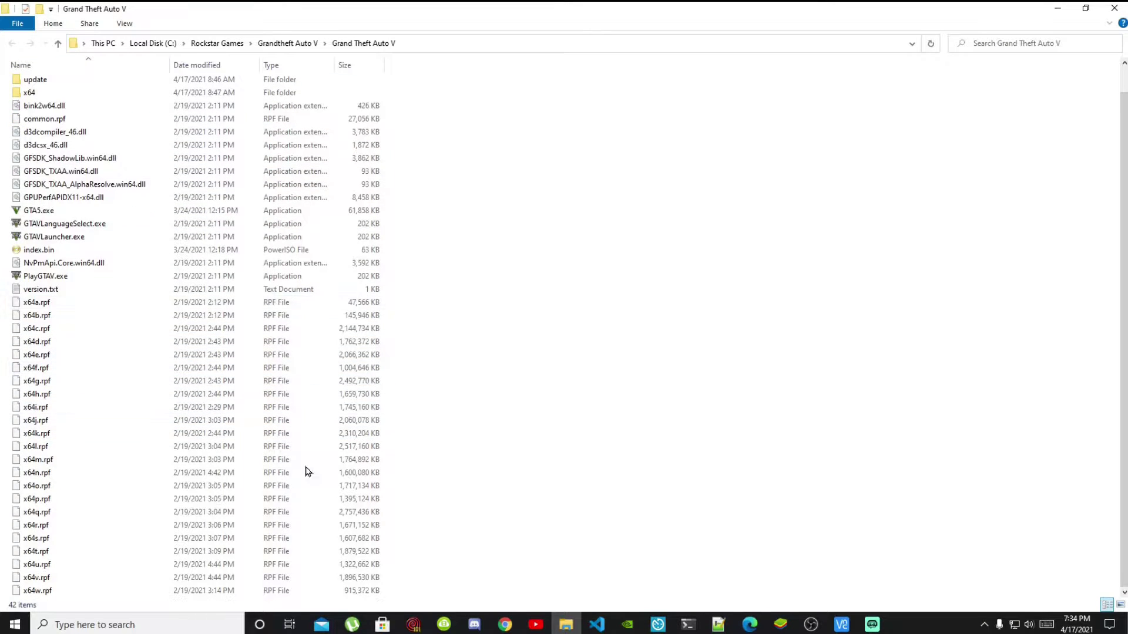
pyautogui.scroll(1, 581, 388)
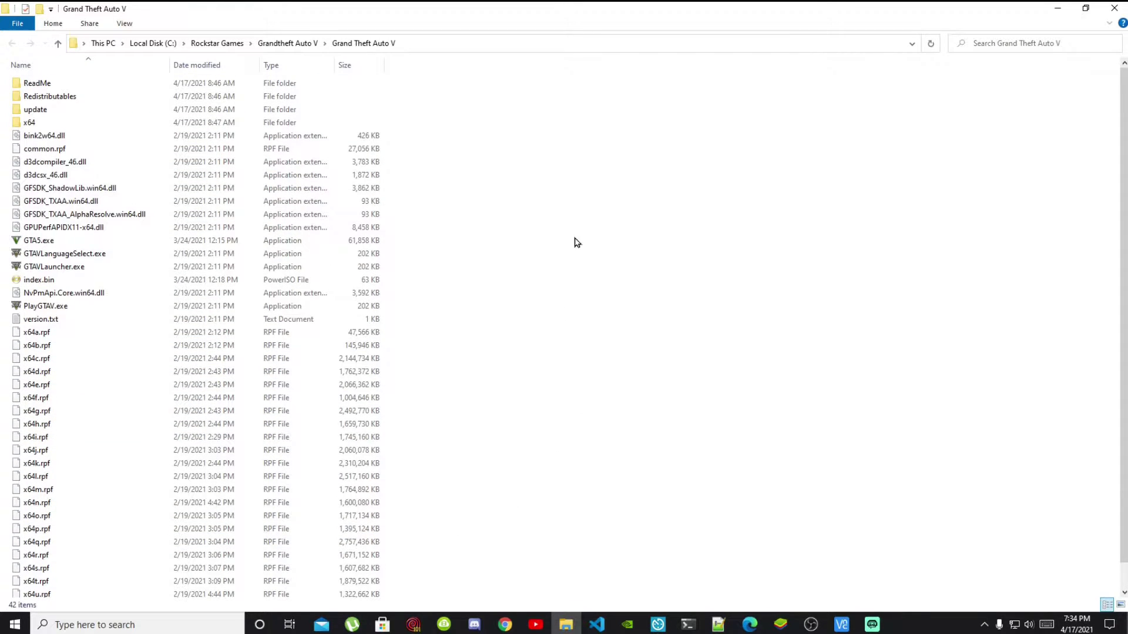
pyautogui.click(1086, 8)
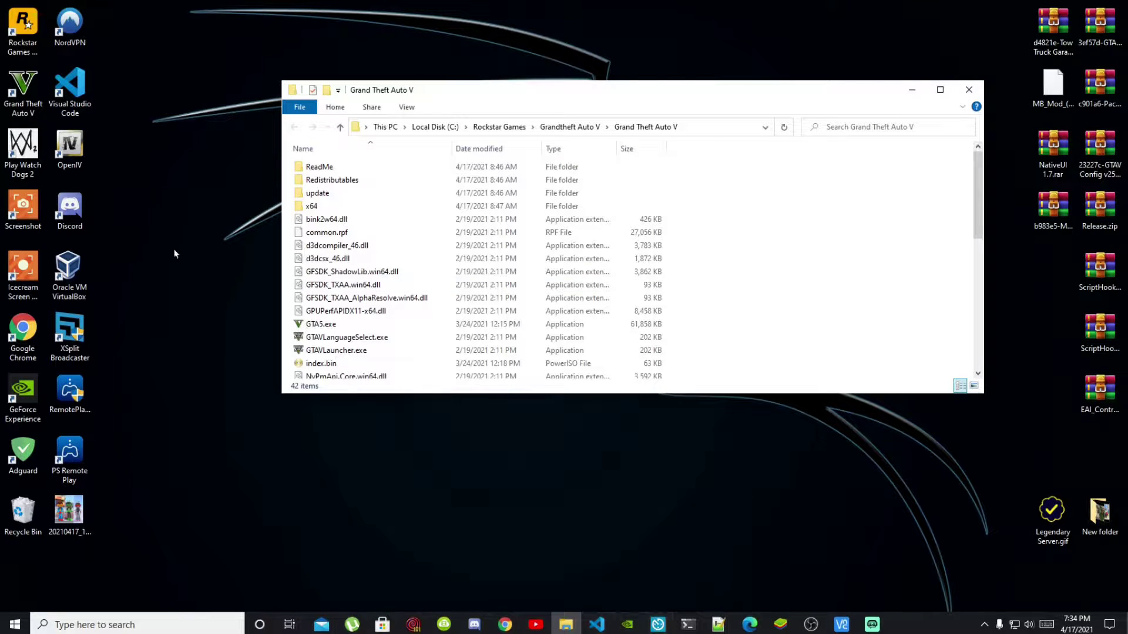
# Switch to OpenIV and install ASI Loader for GTA V through the ASI Manager.
pyautogui.click(79, 148)
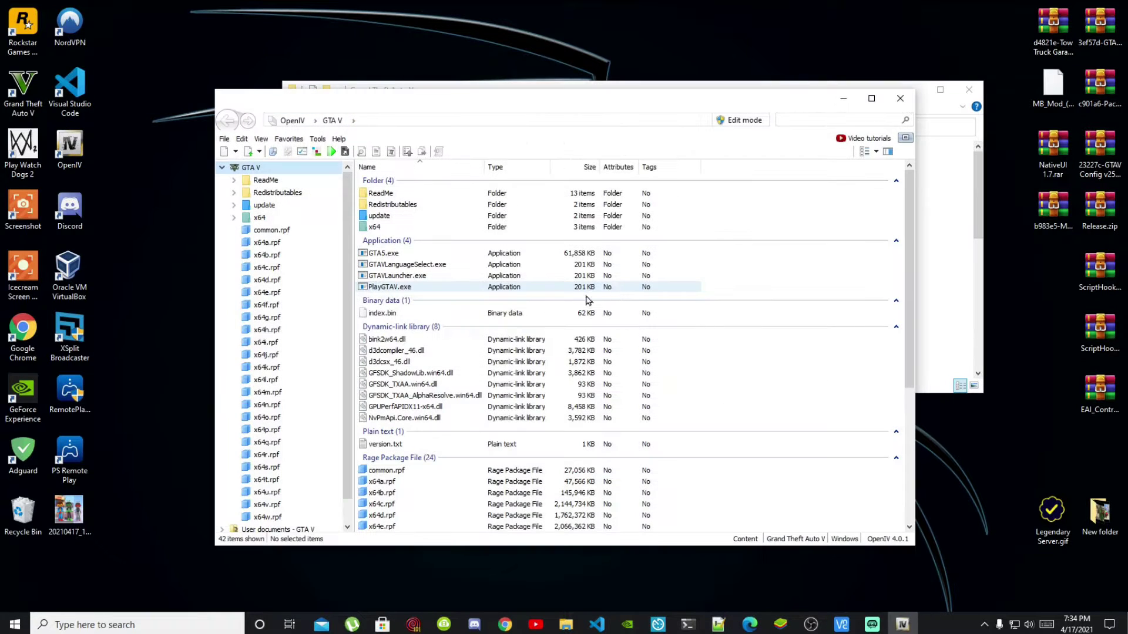
pyautogui.click(317, 139)
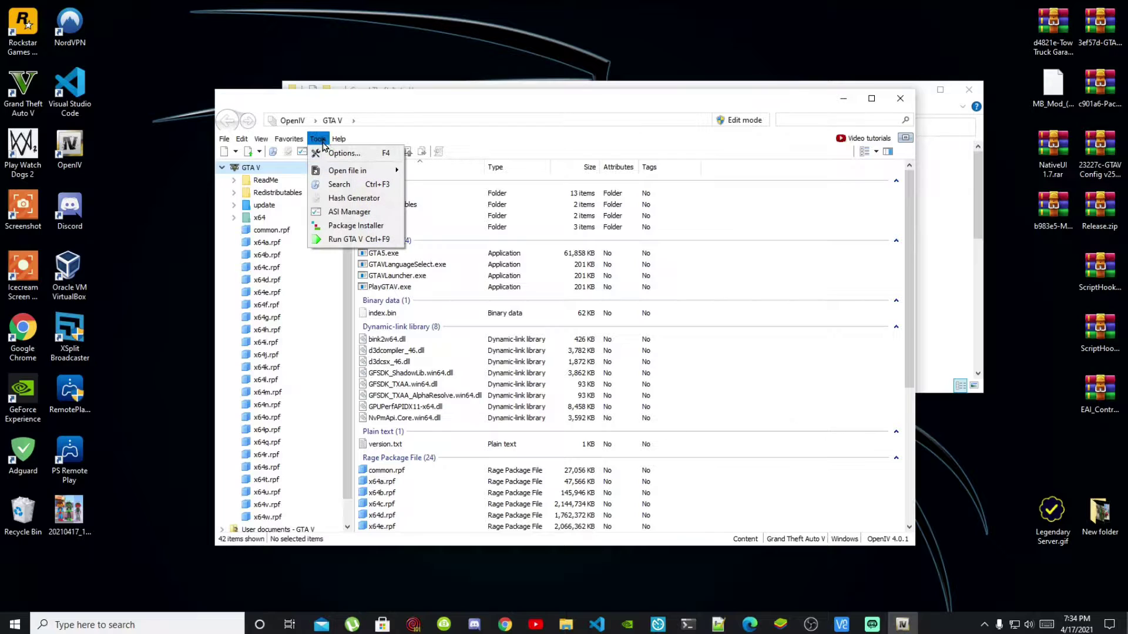
pyautogui.click(338, 215)
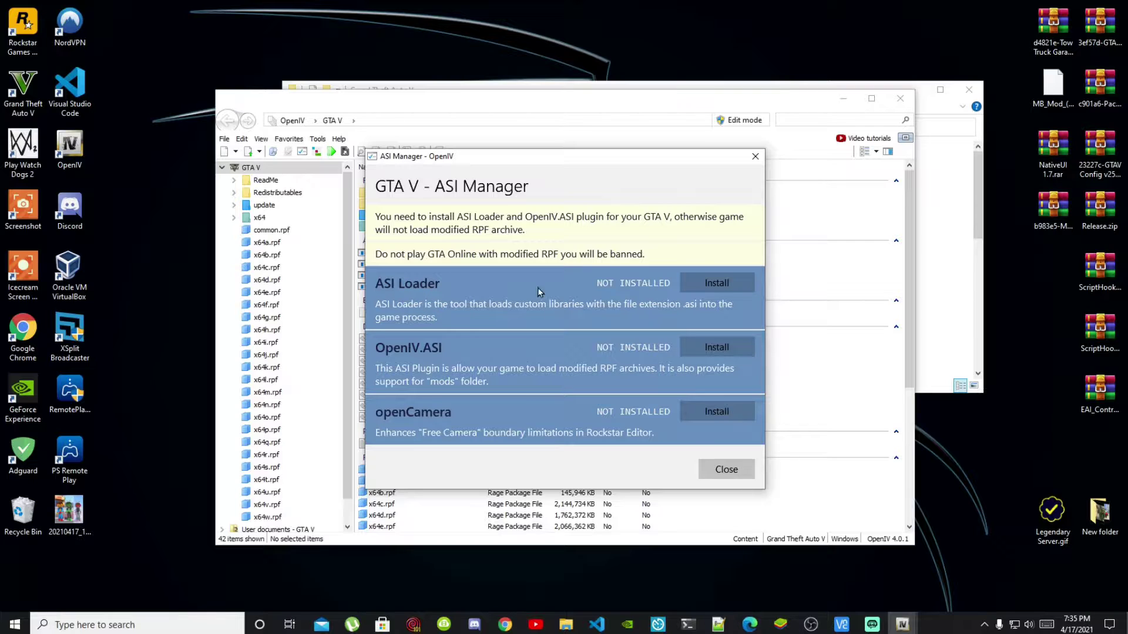
pyautogui.click(705, 288)
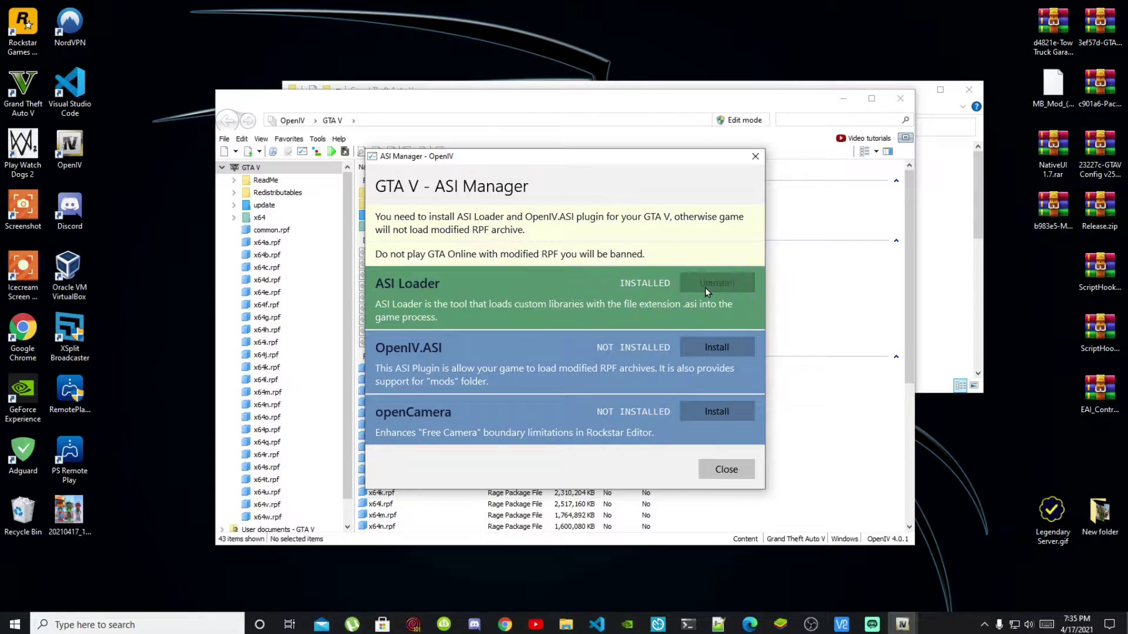
# Install OpenIV.ASI with a "mods" folder and the openCamera plugin, and close the ASI Manager.
pyautogui.click(706, 349)
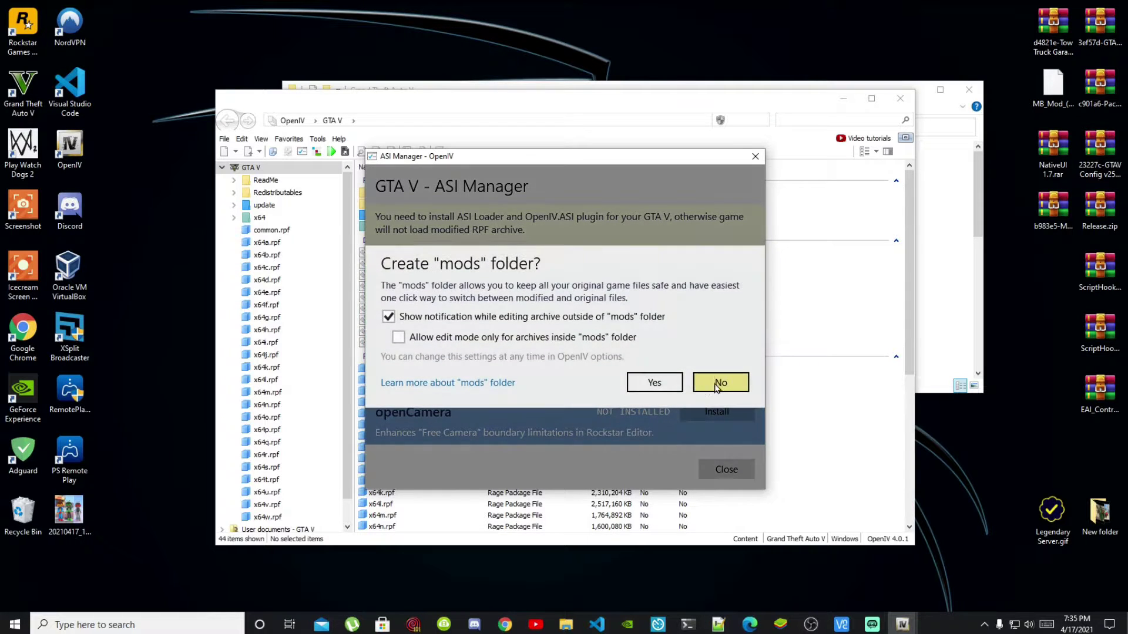
pyautogui.click(648, 393)
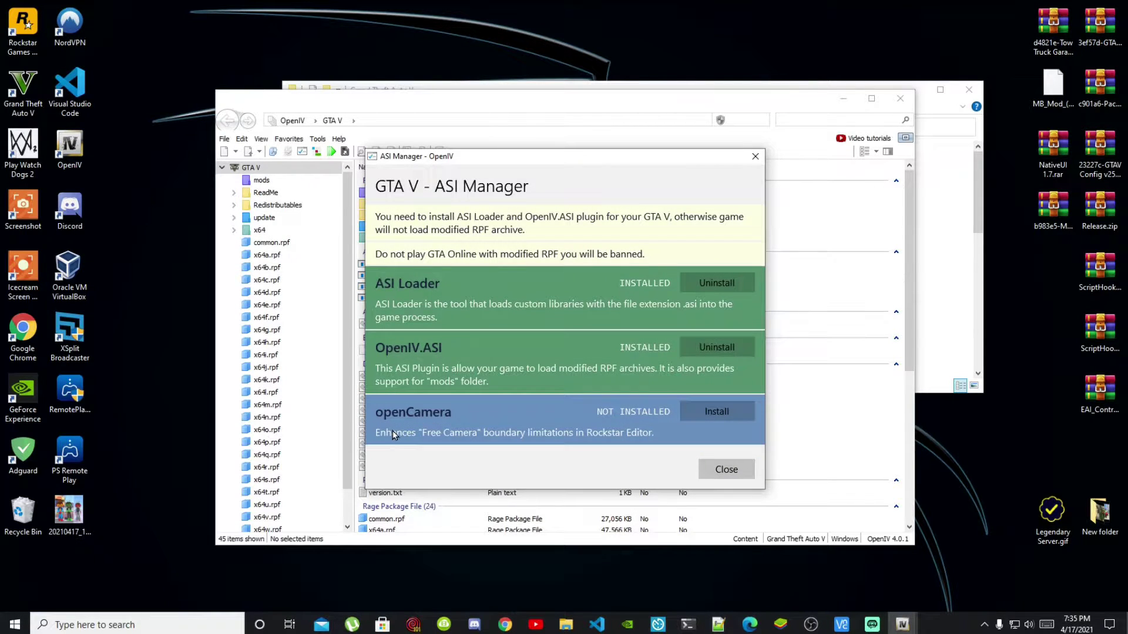
pyautogui.click(717, 410)
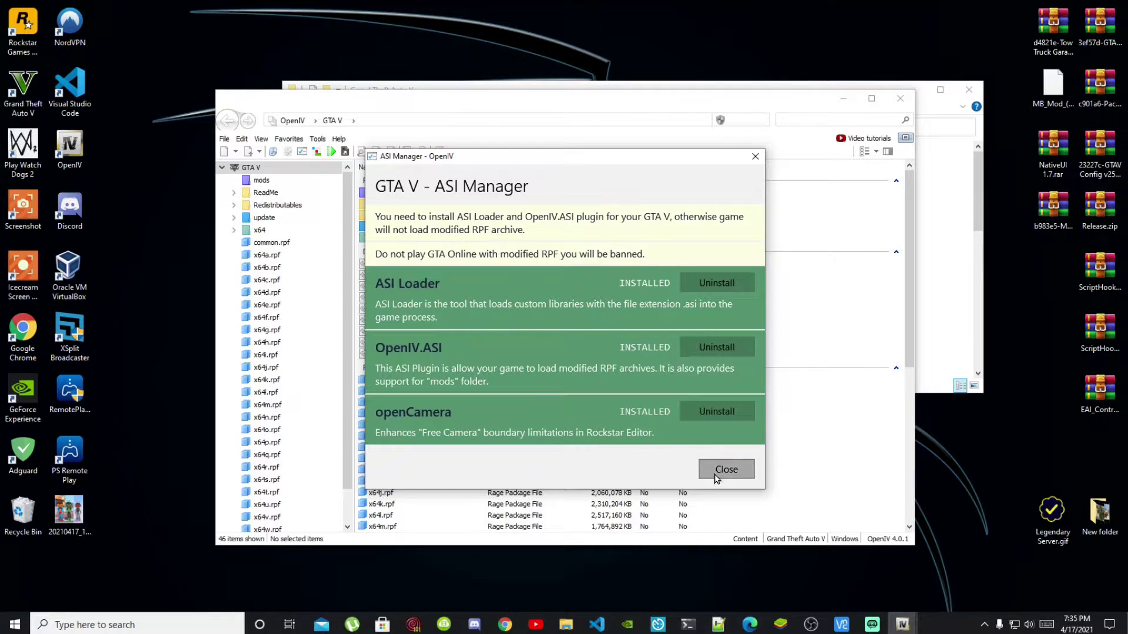
pyautogui.click(717, 476)
# Minimize OpenIV, look through the Grand Theft Auto V folder and move its window clear of the mod archives on the desktop.
pyautogui.click(844, 100)
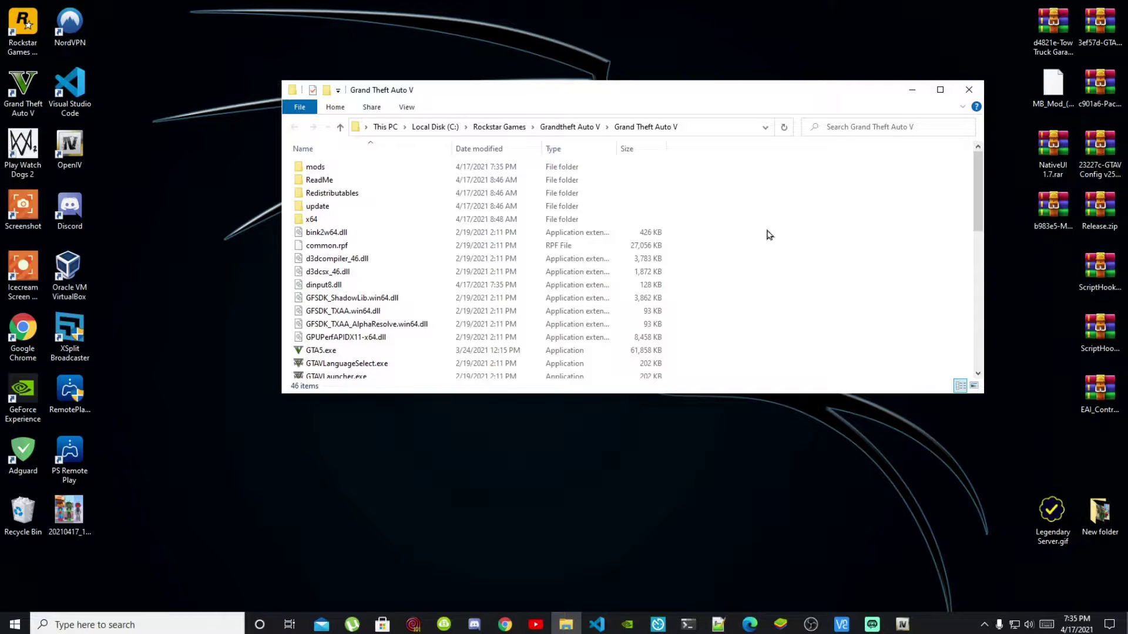
pyautogui.scroll(-10, 815, 295)
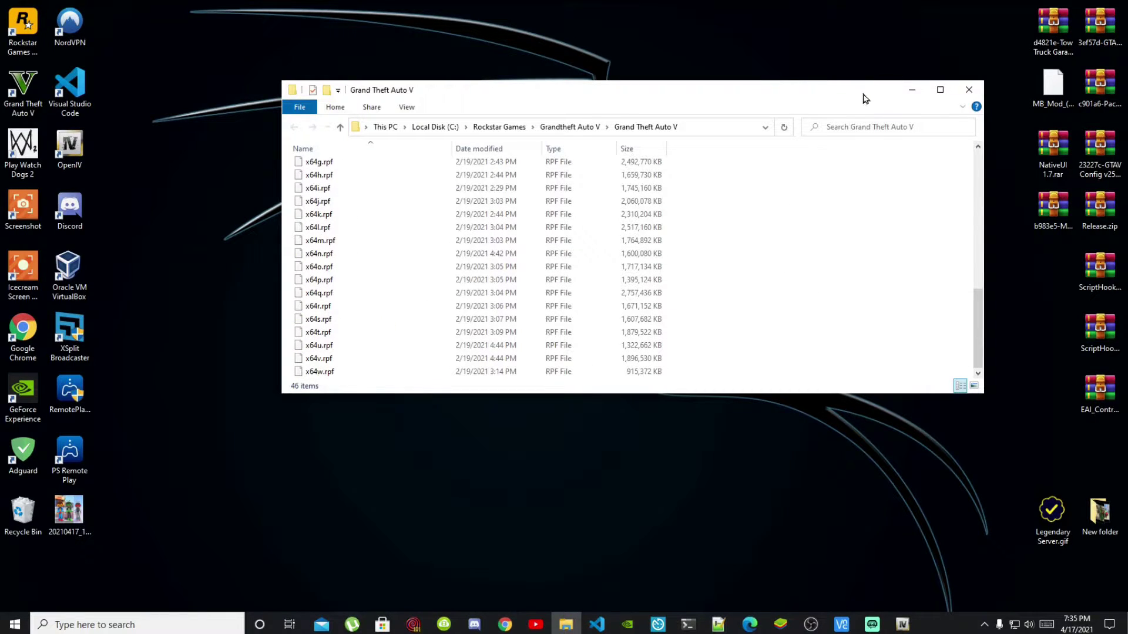
pyautogui.moveTo(865, 98); pyautogui.dragTo(637, 126)
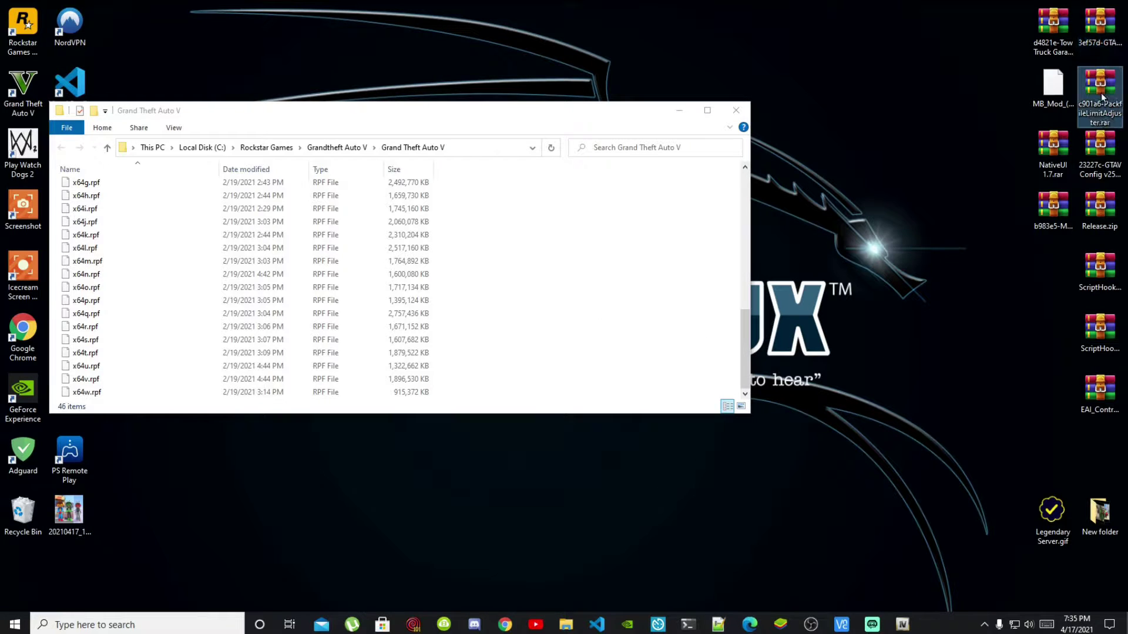
# Open the bin folder in the ScriptHookV_1.0.2245.0.zip archive on the desktop and place its window beside the Grand Theft Auto V folder.
pyautogui.click(1099, 150)
pyautogui.click(1083, 297)
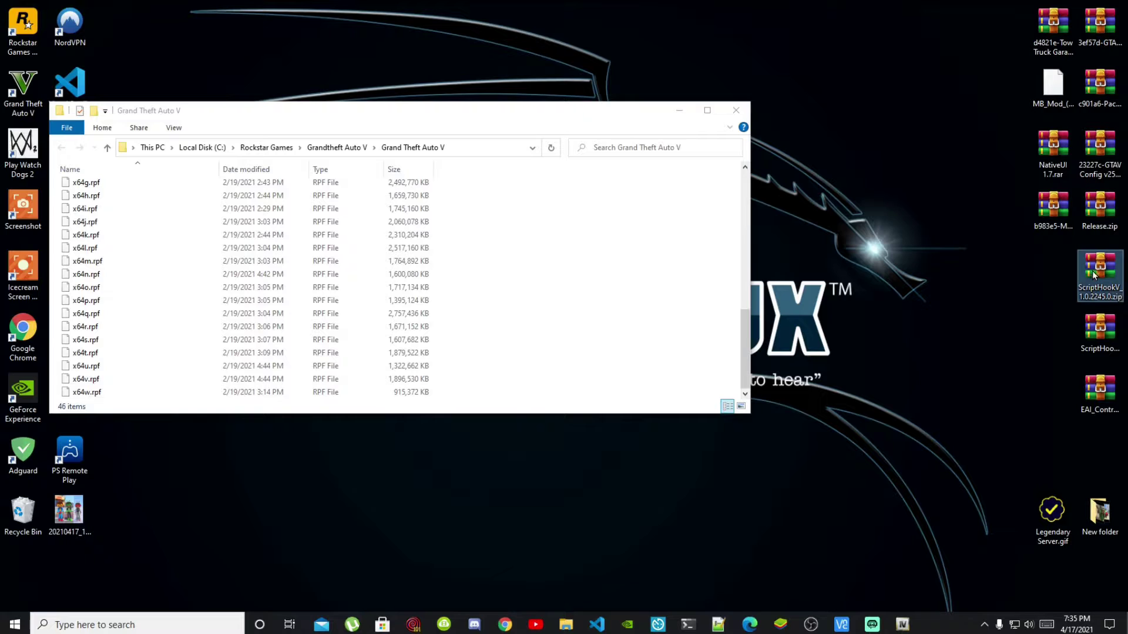
pyautogui.doubleClick(1094, 274)
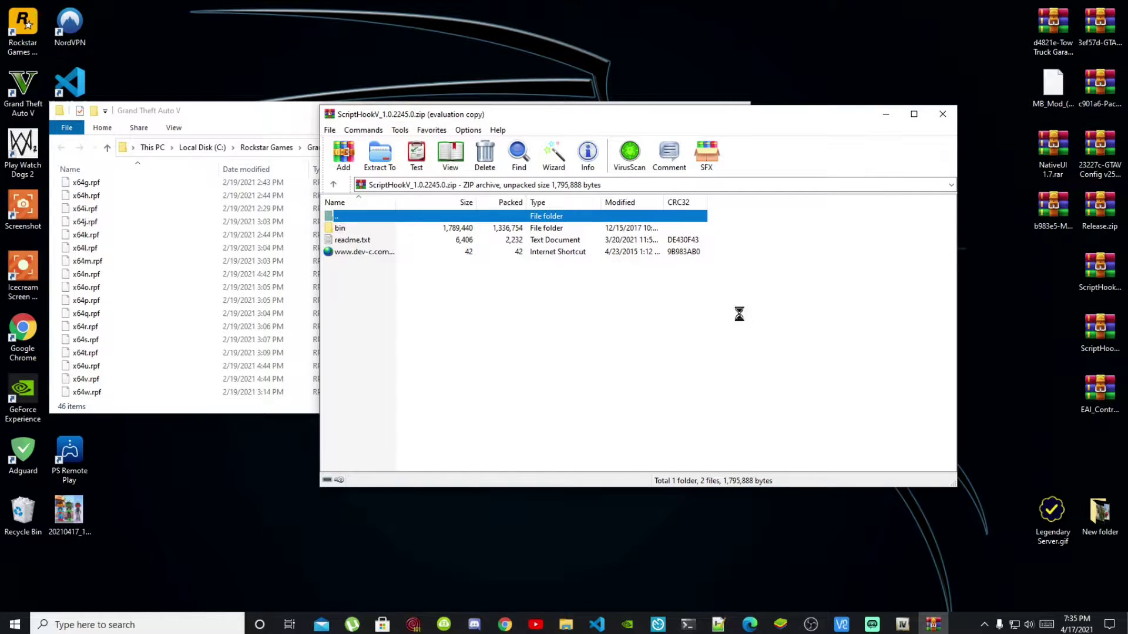
pyautogui.click(733, 252)
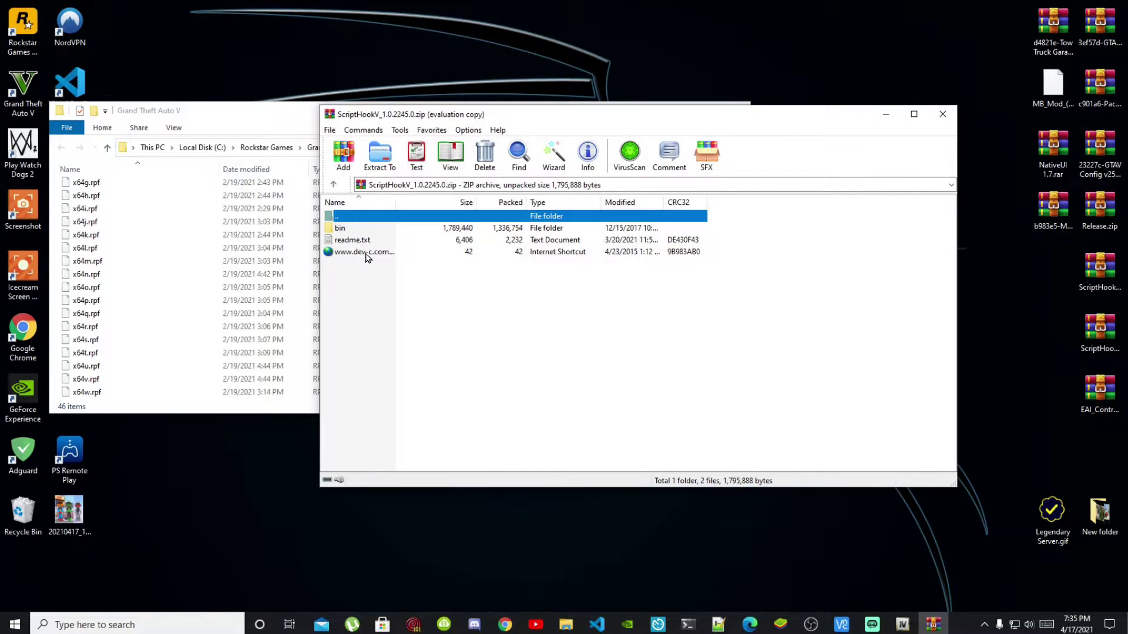
pyautogui.doubleClick(340, 228)
pyautogui.moveTo(409, 118); pyautogui.dragTo(827, 104)
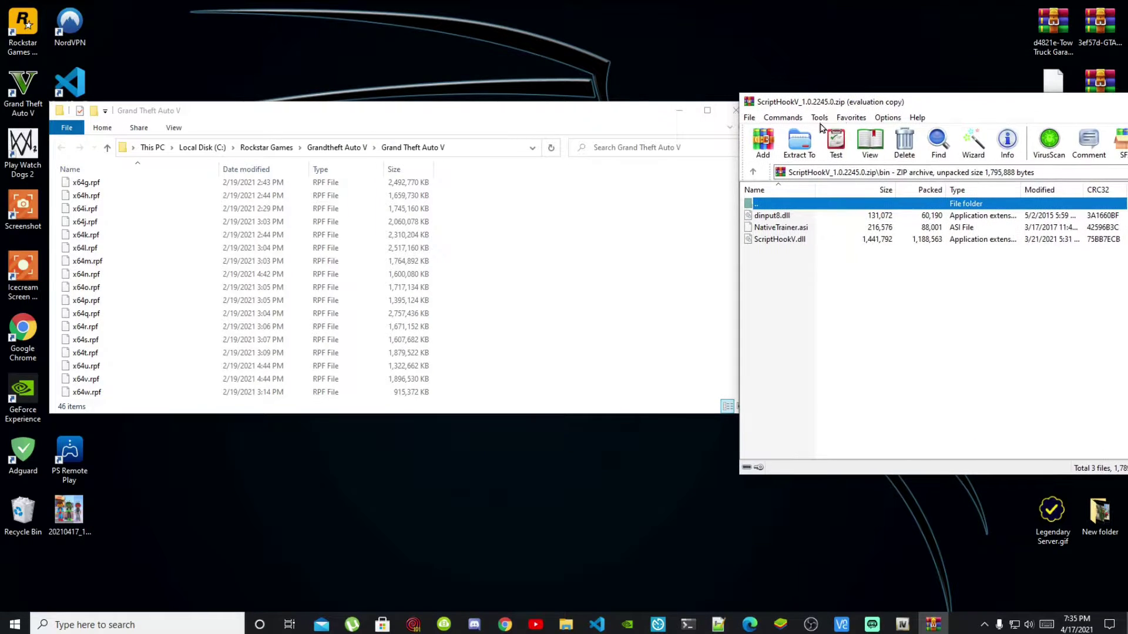
# Extract dinput8.dll and ScriptHookV.dll into the Grand Theft Auto V folder, replacing the existing dinput8.dll, and close the archive.
pyautogui.click(775, 218)
pyautogui.keyDown('ctrl'); pyautogui.click(777, 239); pyautogui.keyUp('ctrl')
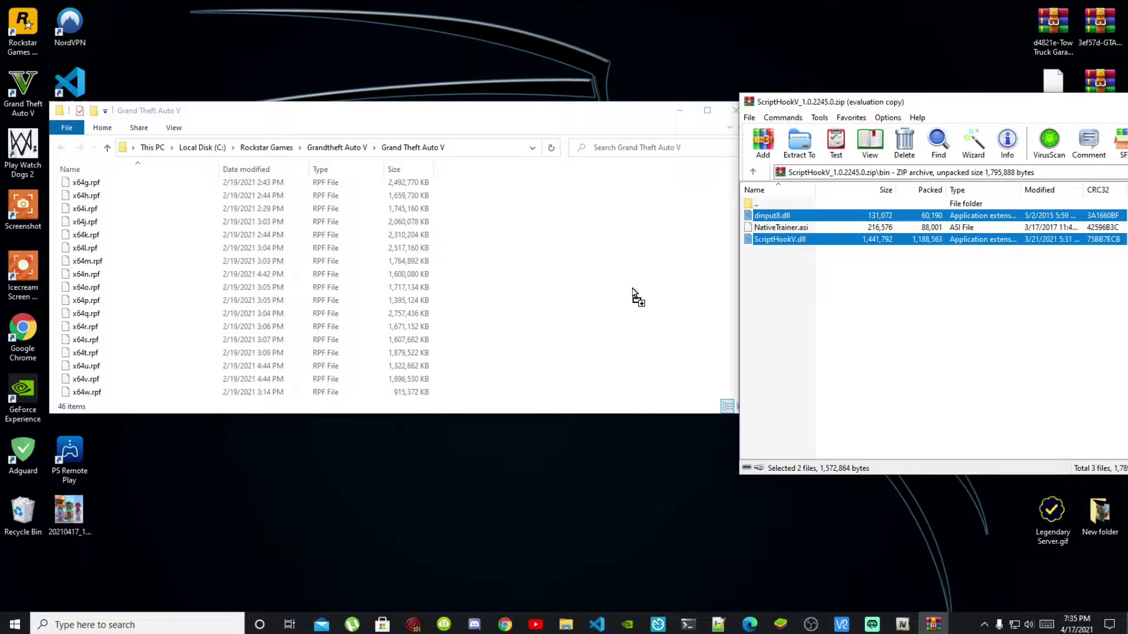
pyautogui.click(540, 311)
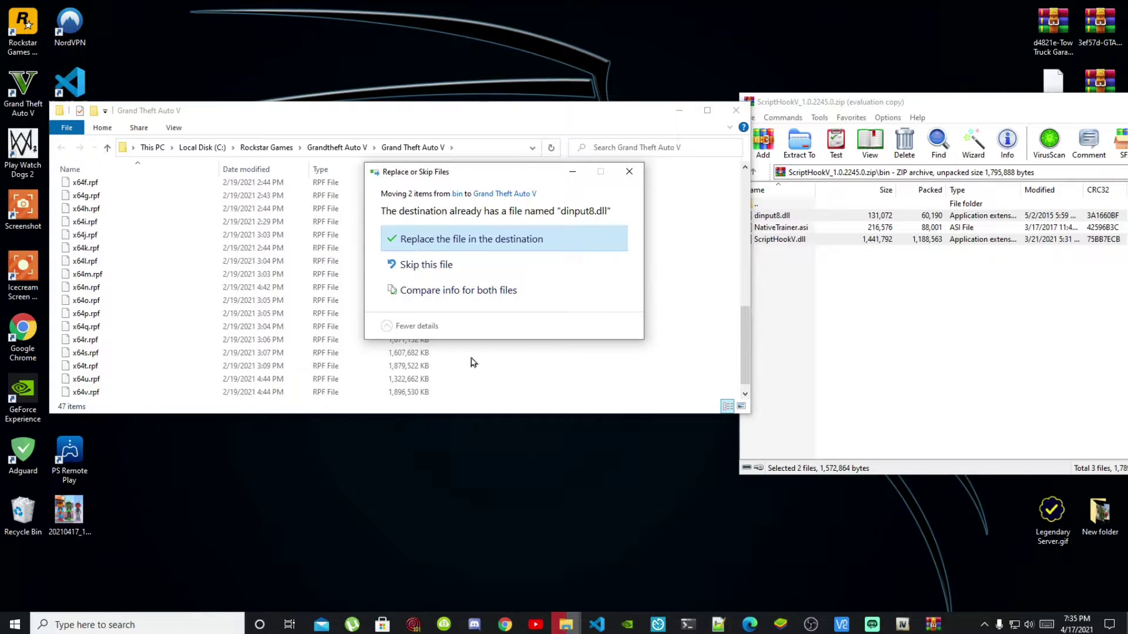
pyautogui.click(491, 244)
pyautogui.click(851, 365)
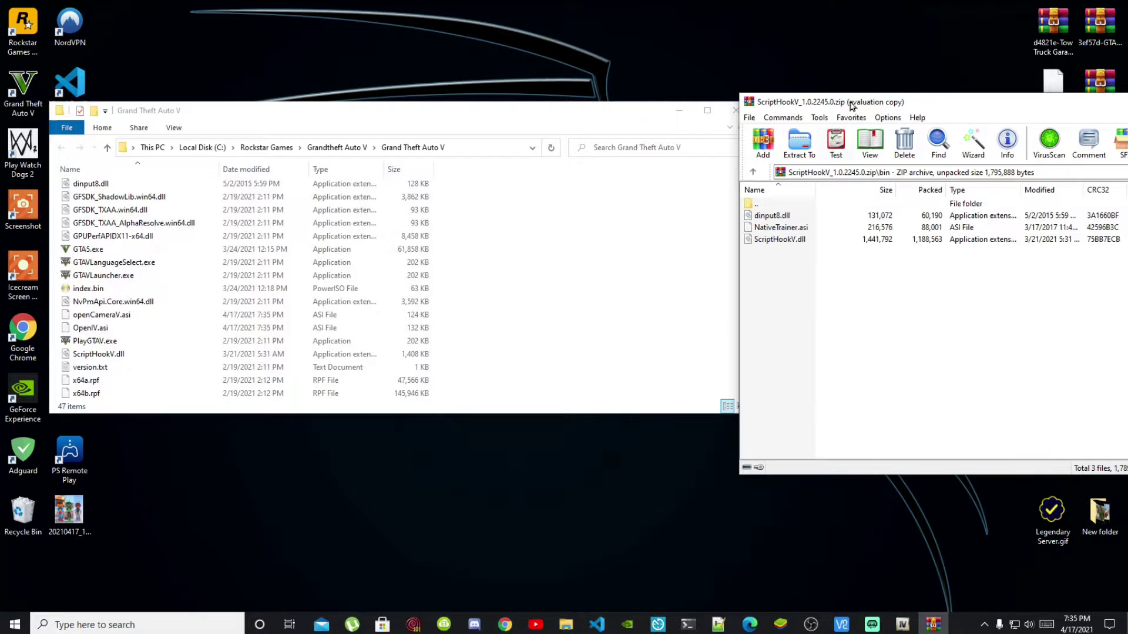
pyautogui.moveTo(851, 105); pyautogui.dragTo(406, 108)
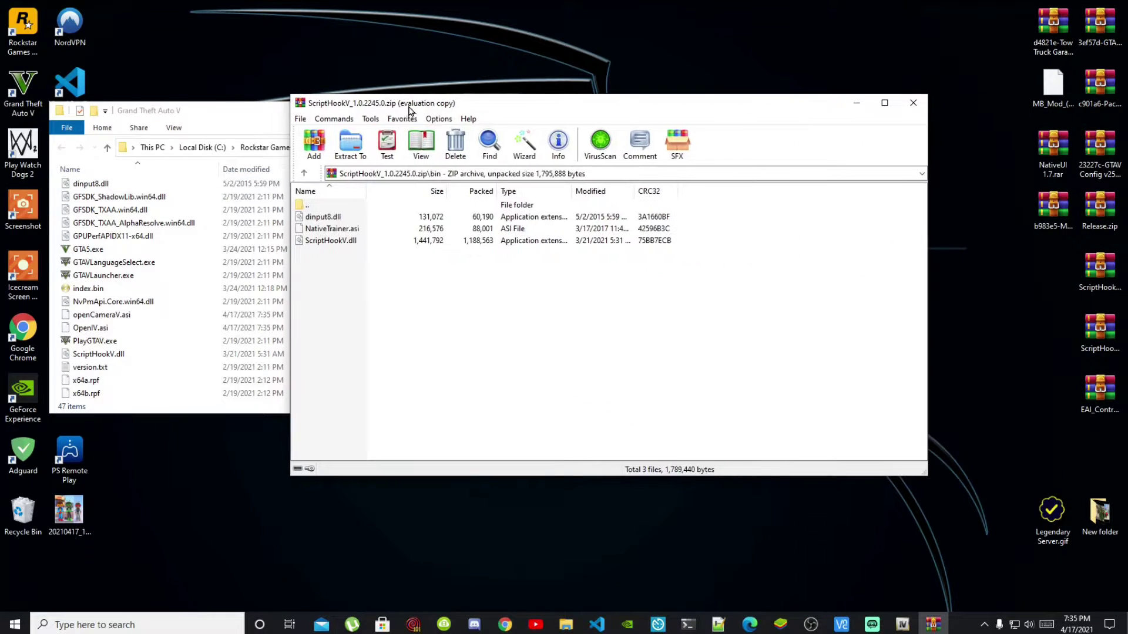
pyautogui.click(912, 104)
# Open the ScriptHookVDotNet.zip archive from the desktop and move its window clear of the Grand Theft Auto V folder.
pyautogui.click(1081, 293)
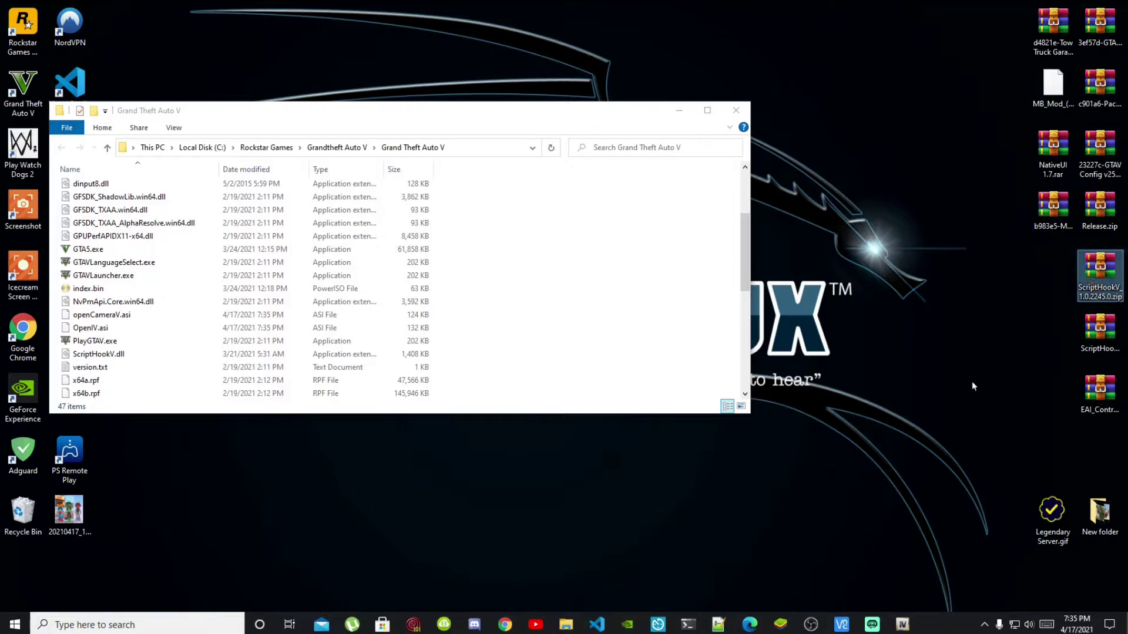
pyautogui.click(1090, 333)
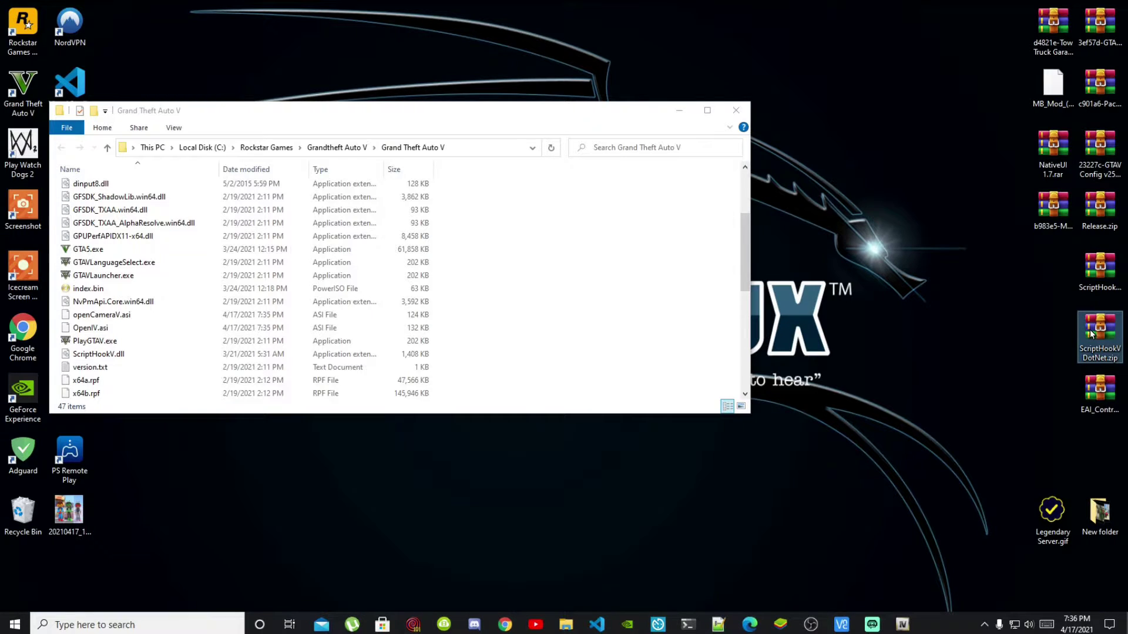
pyautogui.doubleClick(1090, 333)
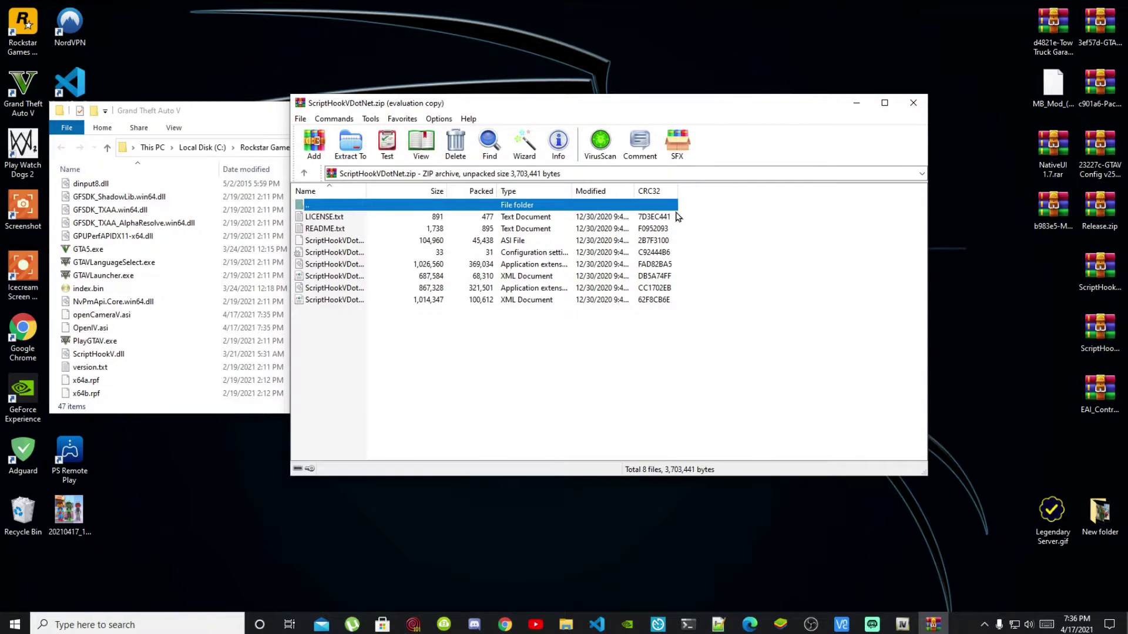
pyautogui.click(700, 240)
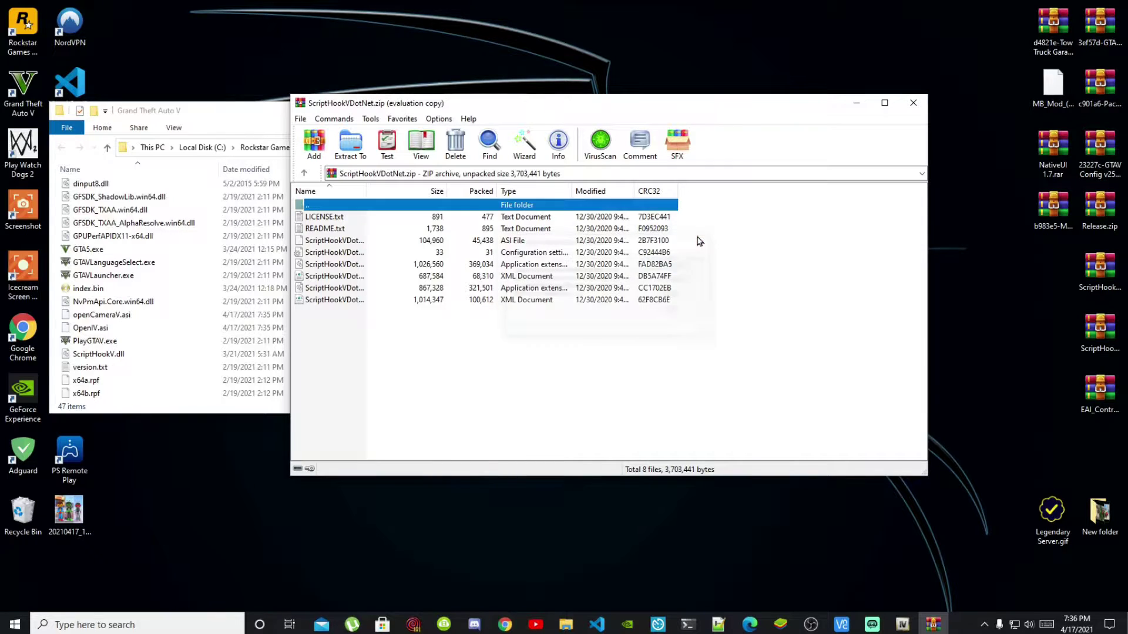
pyautogui.moveTo(435, 108); pyautogui.dragTo(806, 115)
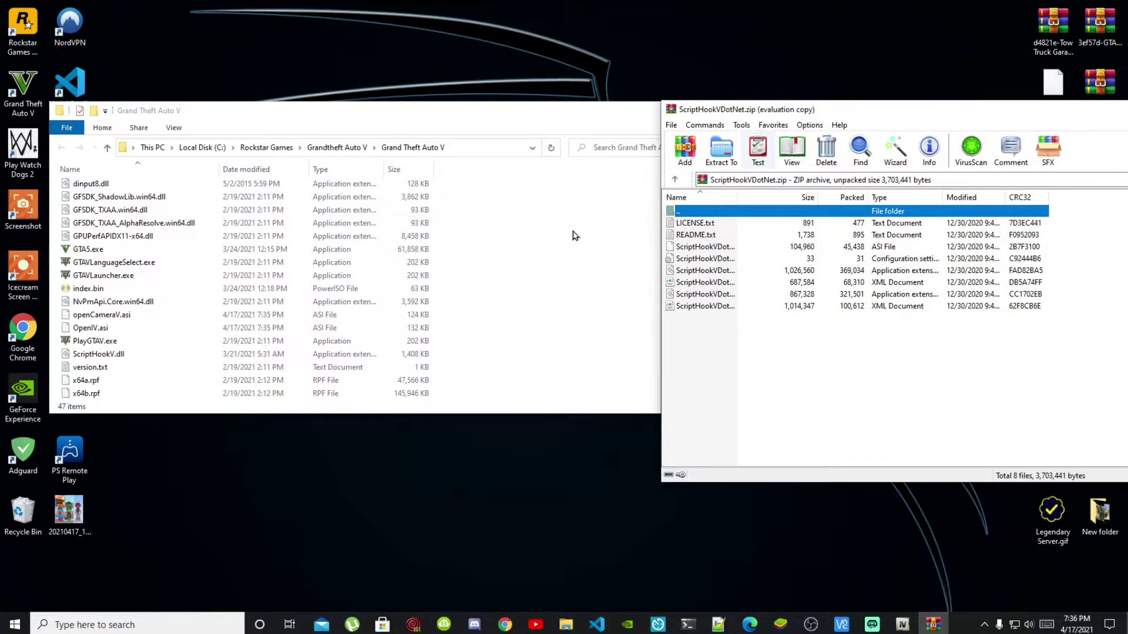
# Extract the six ScriptHookVDotNet files, without the license and readme, into the Grand Theft Auto V folder and close the archive.
pyautogui.scroll(-7, 573, 238)
pyautogui.click(808, 370)
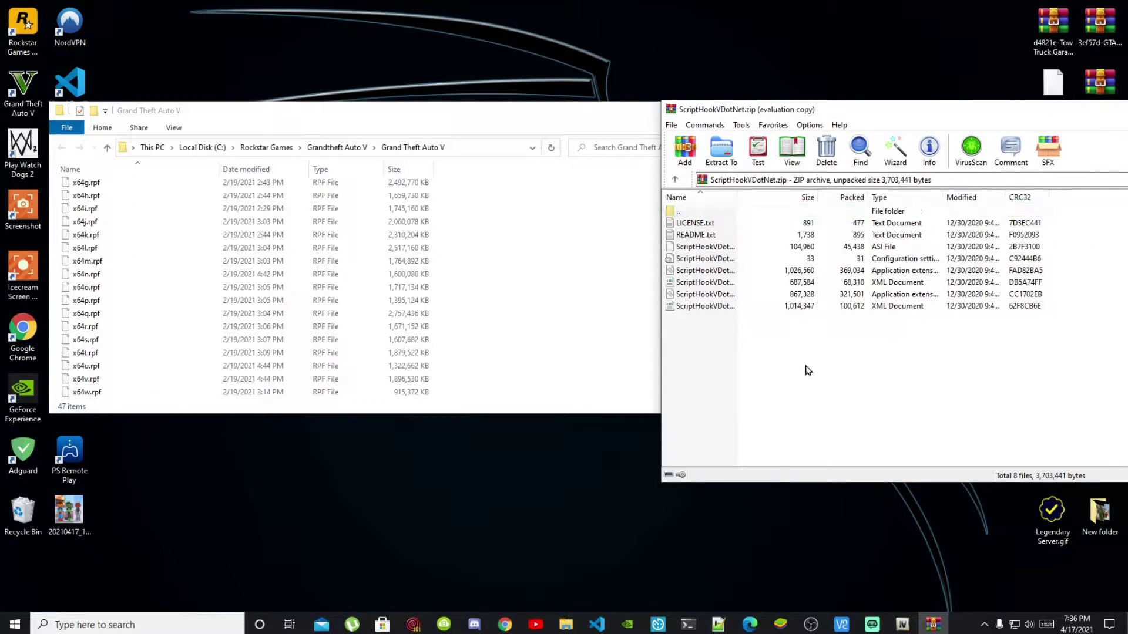
pyautogui.moveTo(802, 375); pyautogui.dragTo(703, 218)
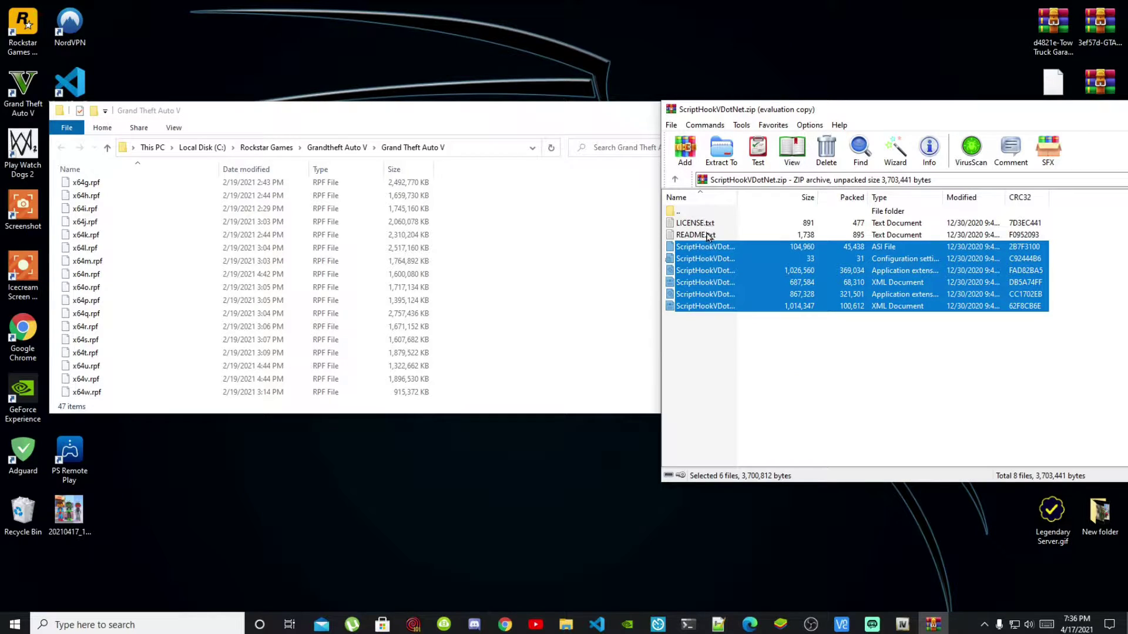
pyautogui.moveTo(664, 288); pyautogui.dragTo(526, 283)
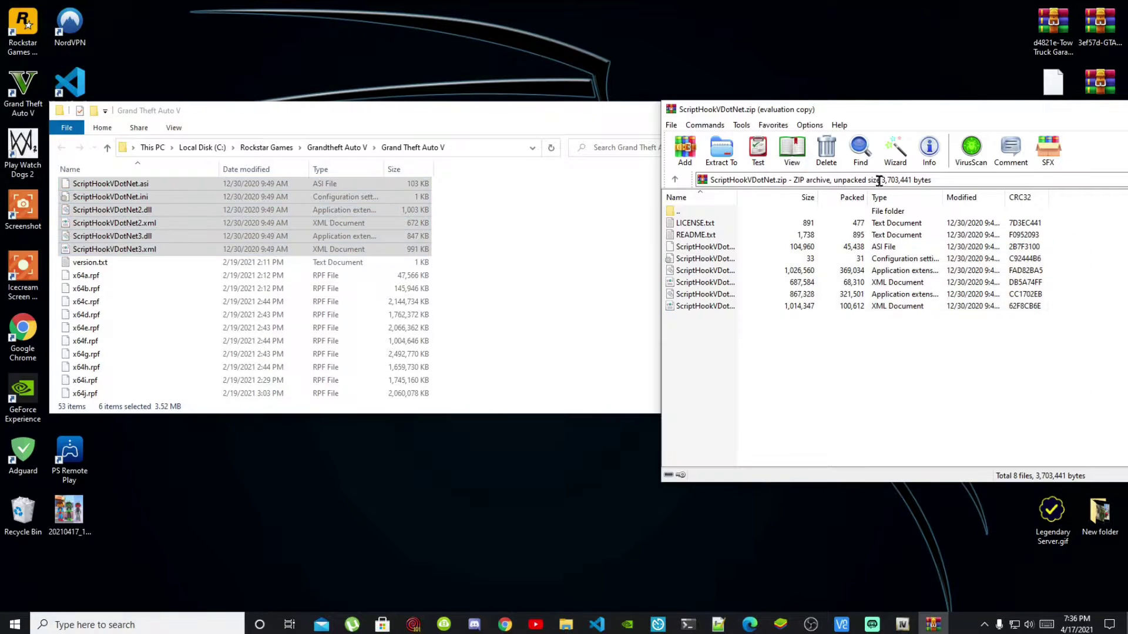
pyautogui.moveTo(910, 121); pyautogui.dragTo(511, 152)
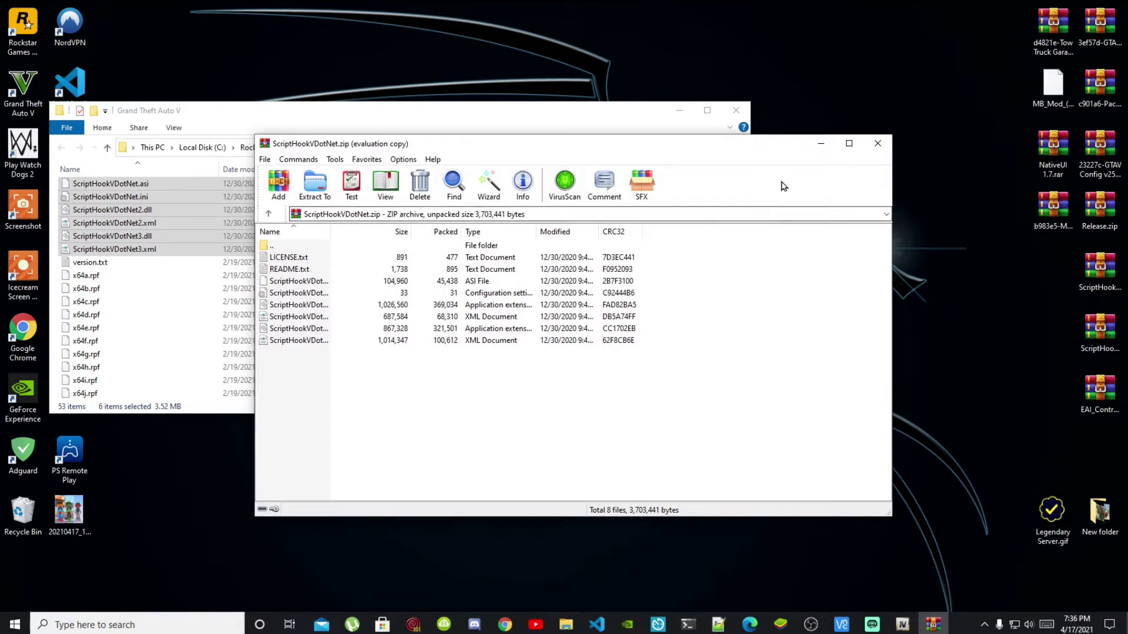
pyautogui.click(876, 144)
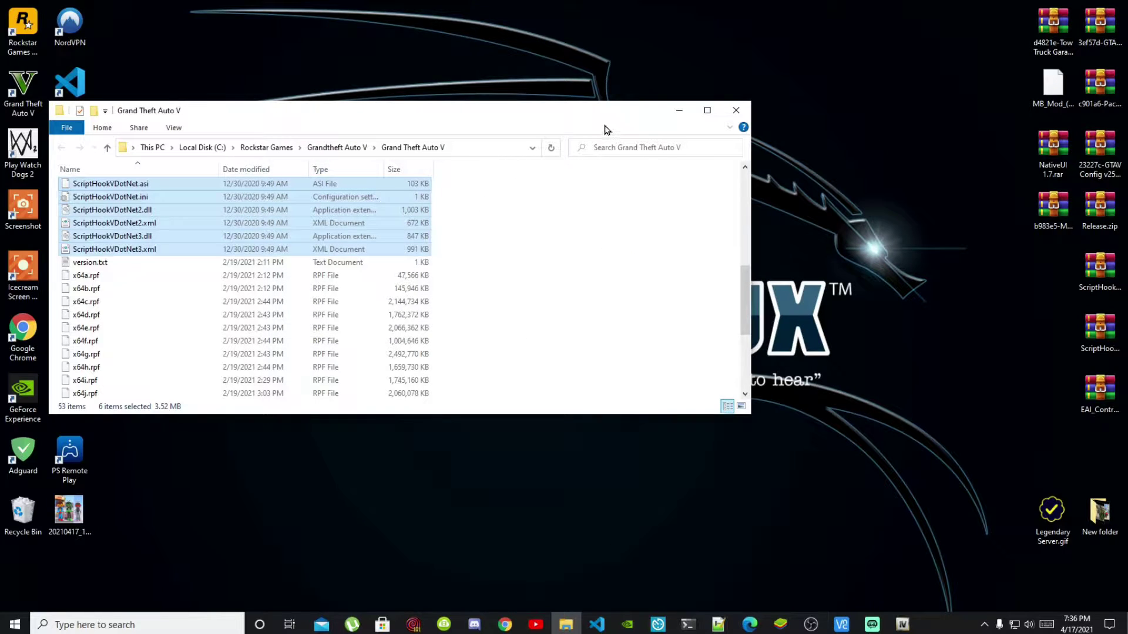
# Open the 8b9004-TrainerV.rar archive from the MOD folder and arrange the windows so the Grand Theft Auto V folder stays reachable.
pyautogui.moveTo(609, 117); pyautogui.dragTo(708, 144)
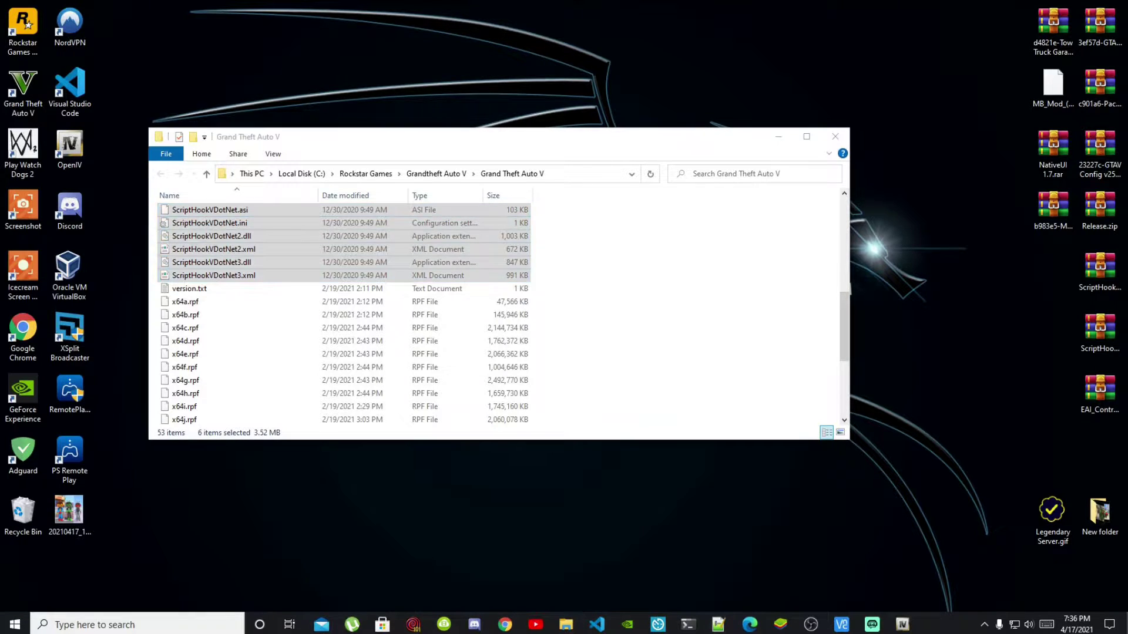
pyautogui.moveTo(299, 158); pyautogui.dragTo(840, 159)
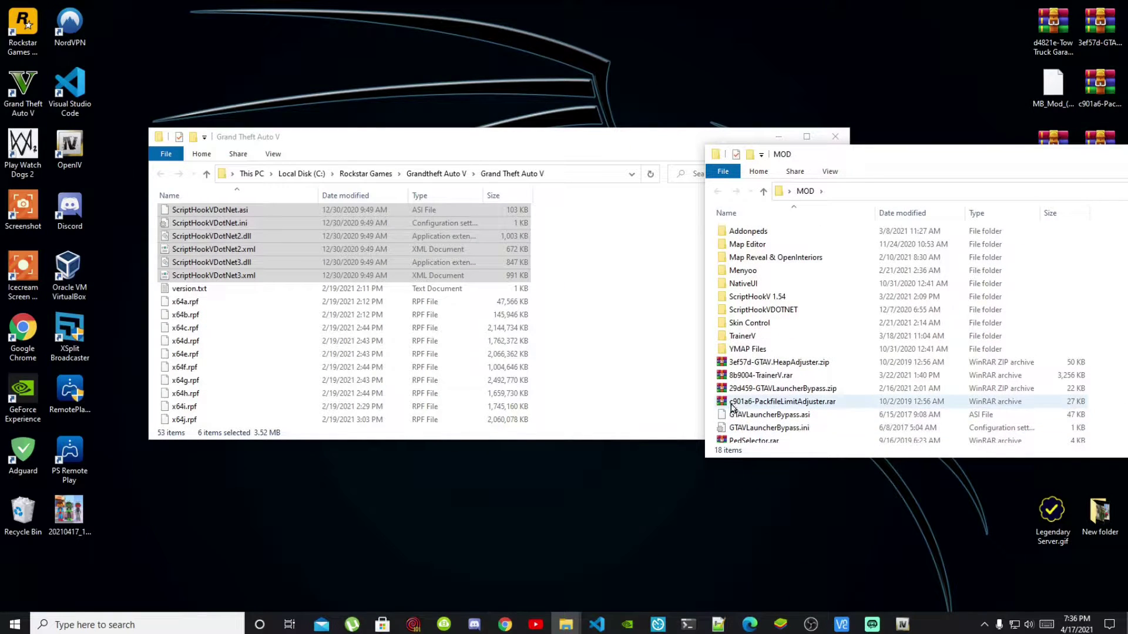
pyautogui.click(759, 378)
pyautogui.doubleClick(760, 377)
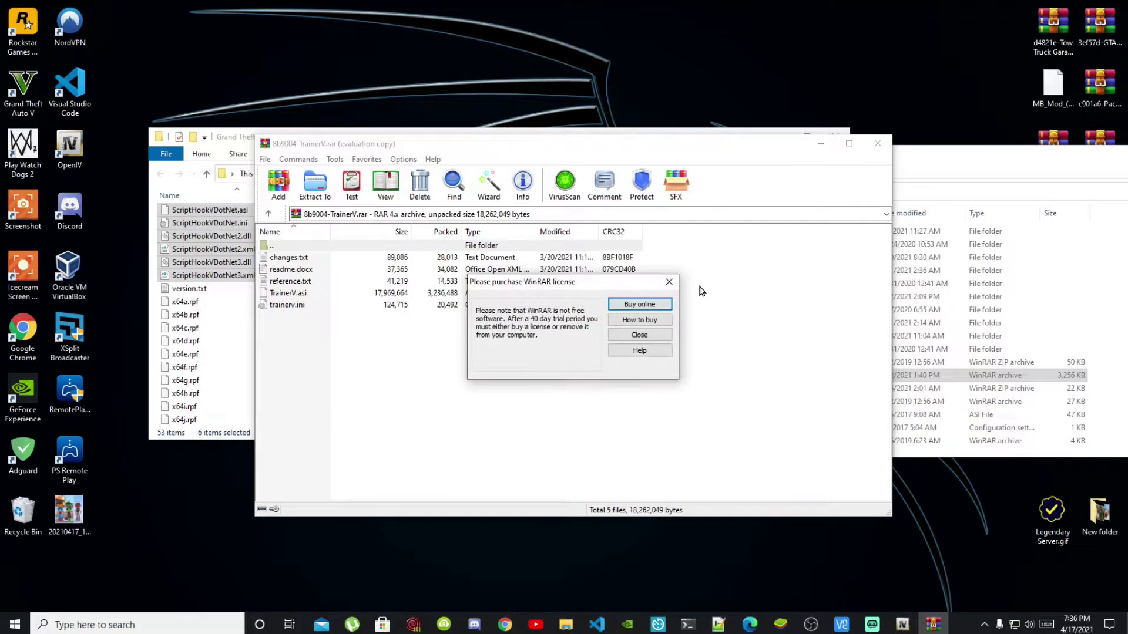
pyautogui.click(668, 282)
pyautogui.moveTo(537, 153); pyautogui.dragTo(889, 108)
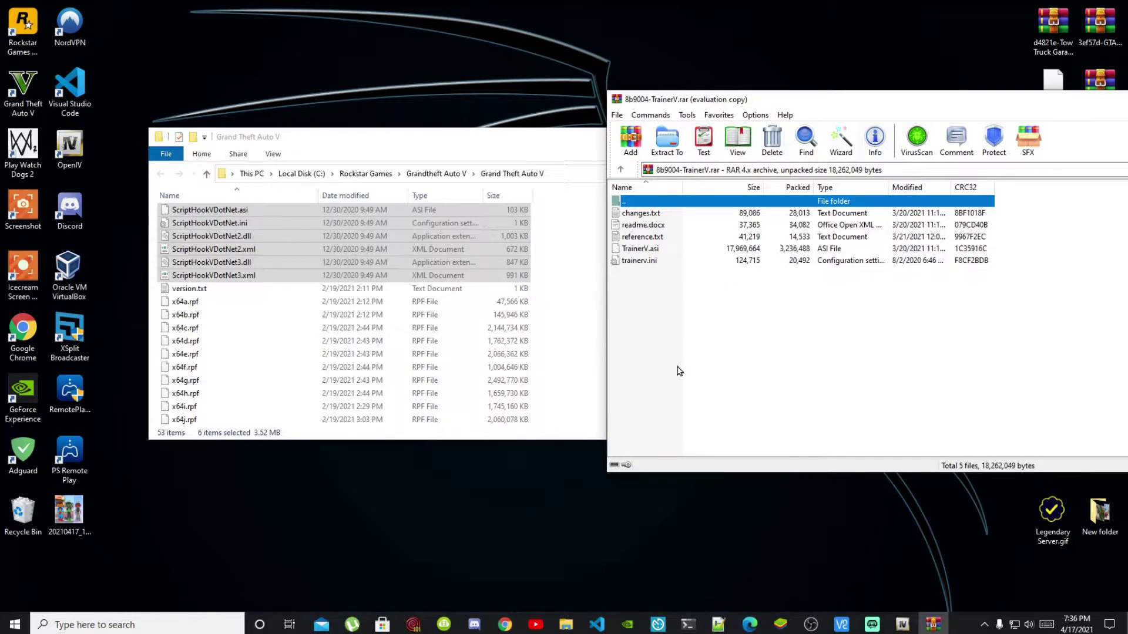
# Extract TrainerV.asi and trainerv.ini into the Grand Theft Auto V folder and close the TrainerV archive.
pyautogui.click(634, 252)
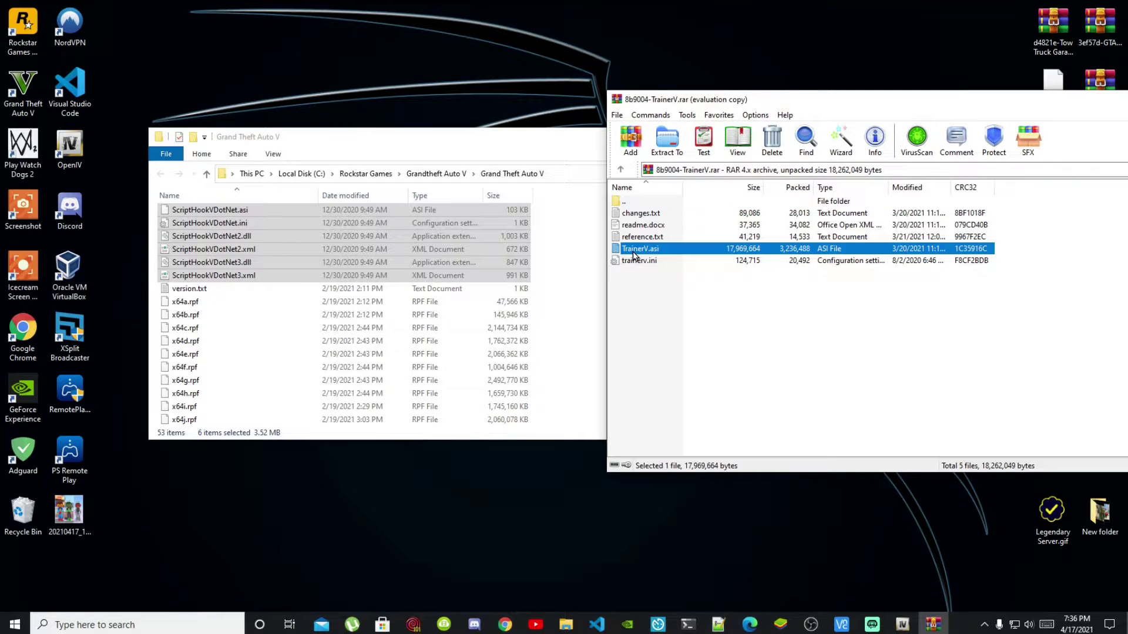
pyautogui.keyDown('shift'); pyautogui.click(637, 261); pyautogui.keyUp('shift')
pyautogui.moveTo(647, 256); pyautogui.dragTo(574, 333)
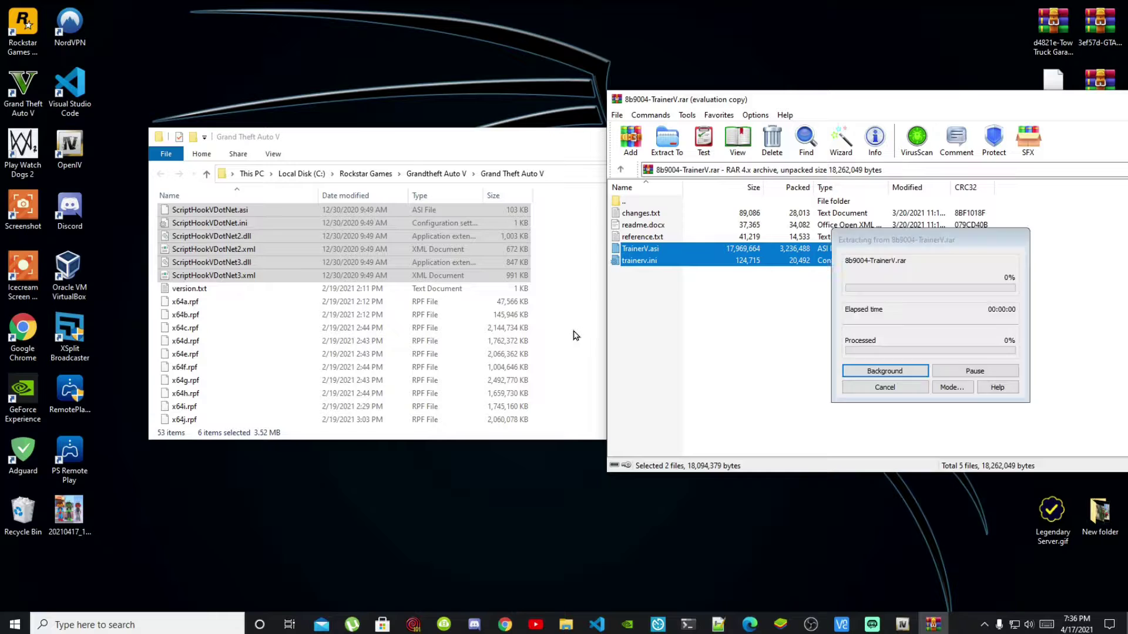
pyautogui.click(977, 307)
pyautogui.moveTo(997, 111); pyautogui.dragTo(611, 222)
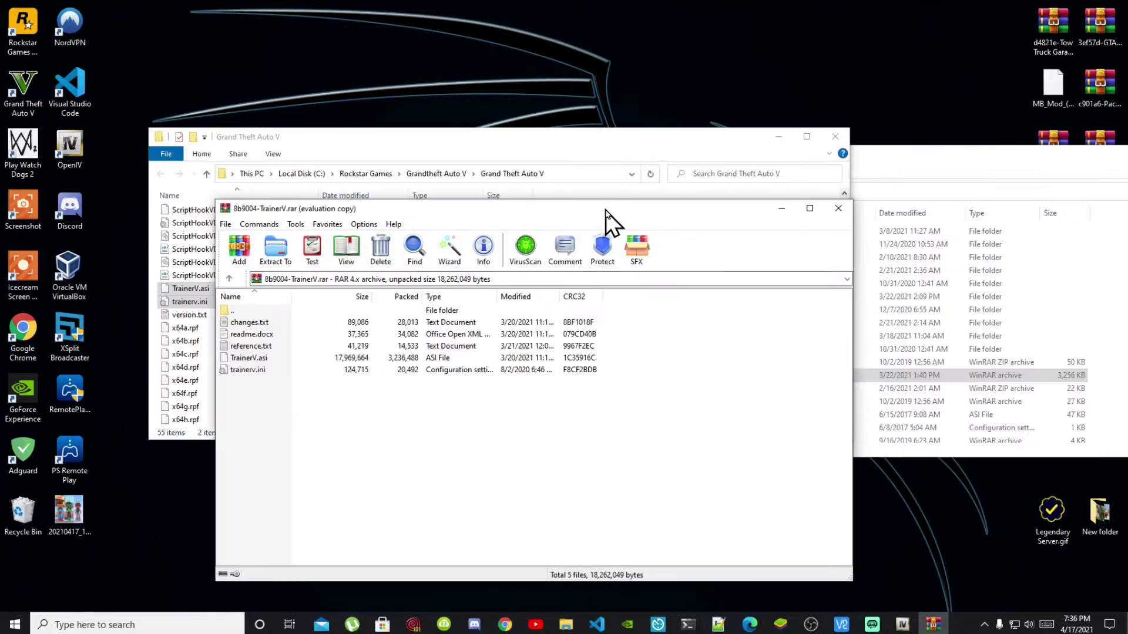
pyautogui.press('Escape')
# Open the Menyoo folder inside the MOD folder and place its window beside the Grand Theft Auto V folder.
pyautogui.click(904, 156)
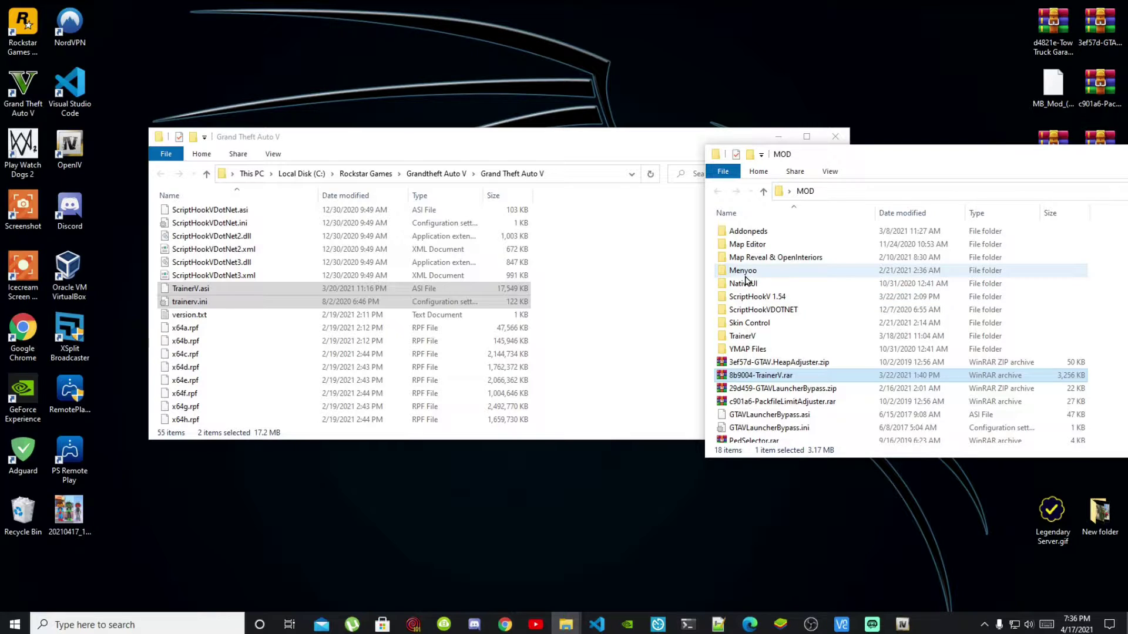
pyautogui.doubleClick(744, 272)
pyautogui.moveTo(814, 158); pyautogui.dragTo(983, 134)
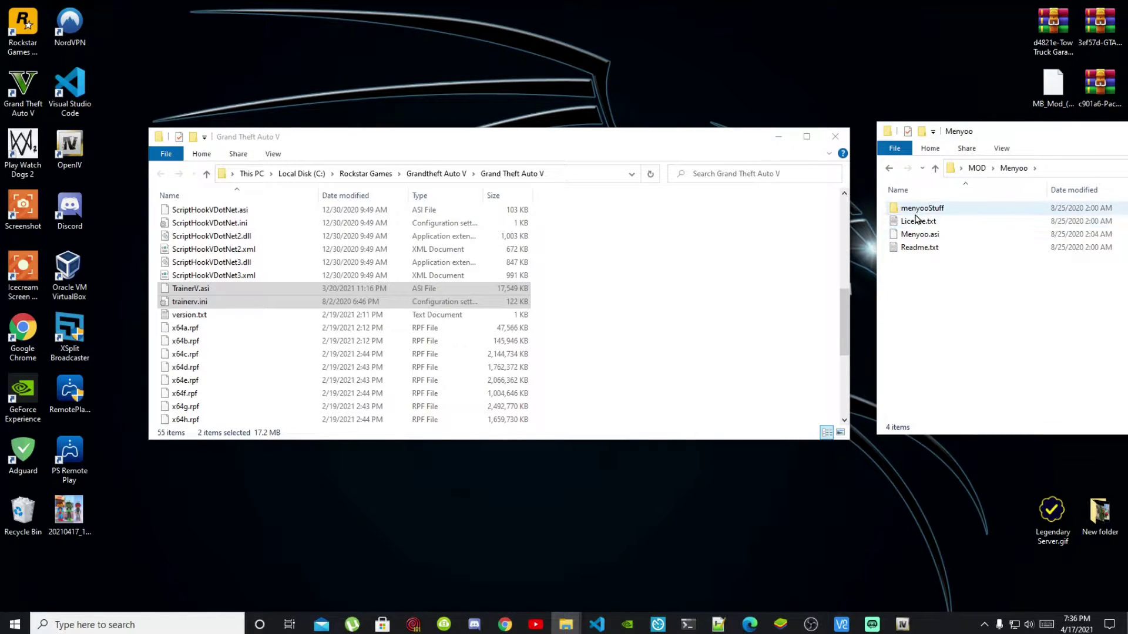
# Copy the menyooStuff folder and Menyoo.asi into the Grand Theft Auto V folder and close the Menyoo folder window.
pyautogui.click(915, 214)
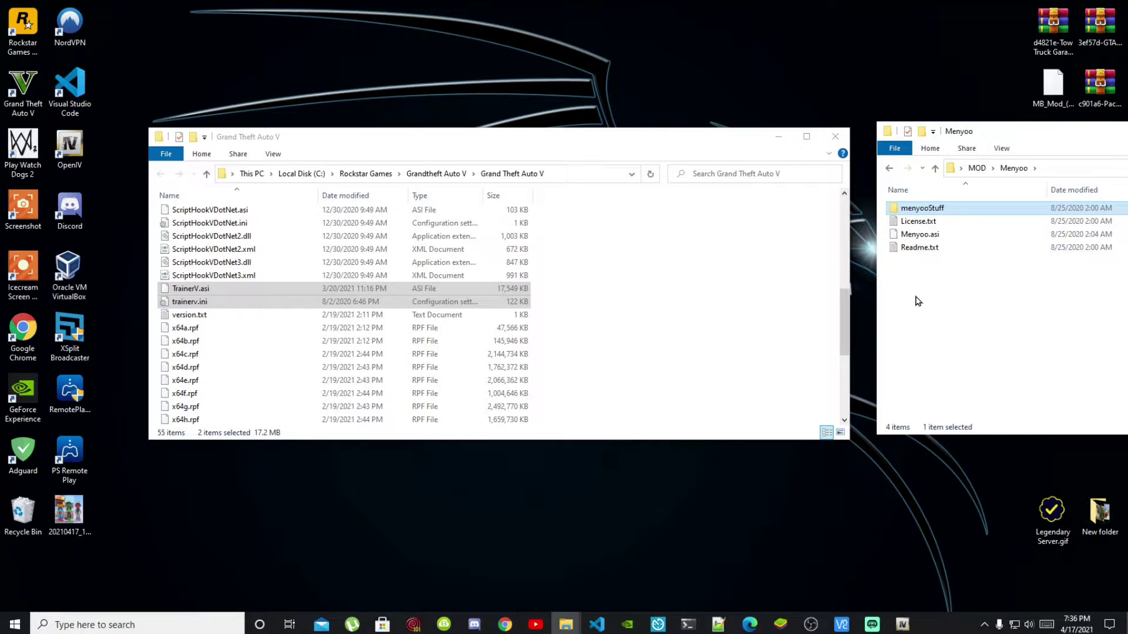
pyautogui.keyDown('ctrl'); pyautogui.click(919, 240); pyautogui.keyUp('ctrl')
pyautogui.rightClick(920, 243)
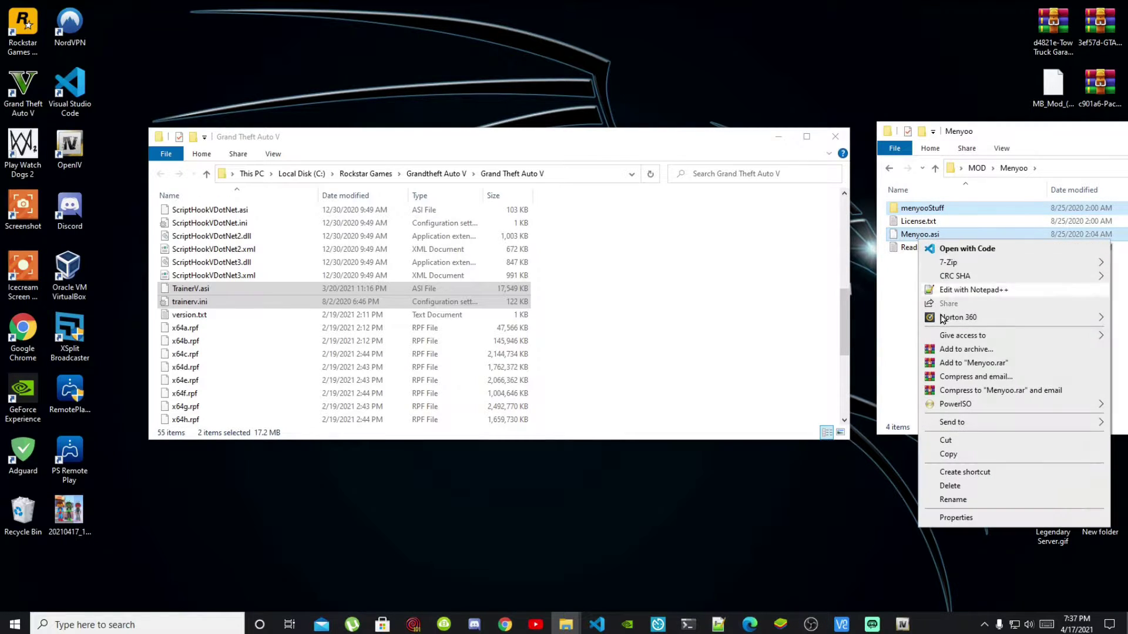
pyautogui.click(940, 460)
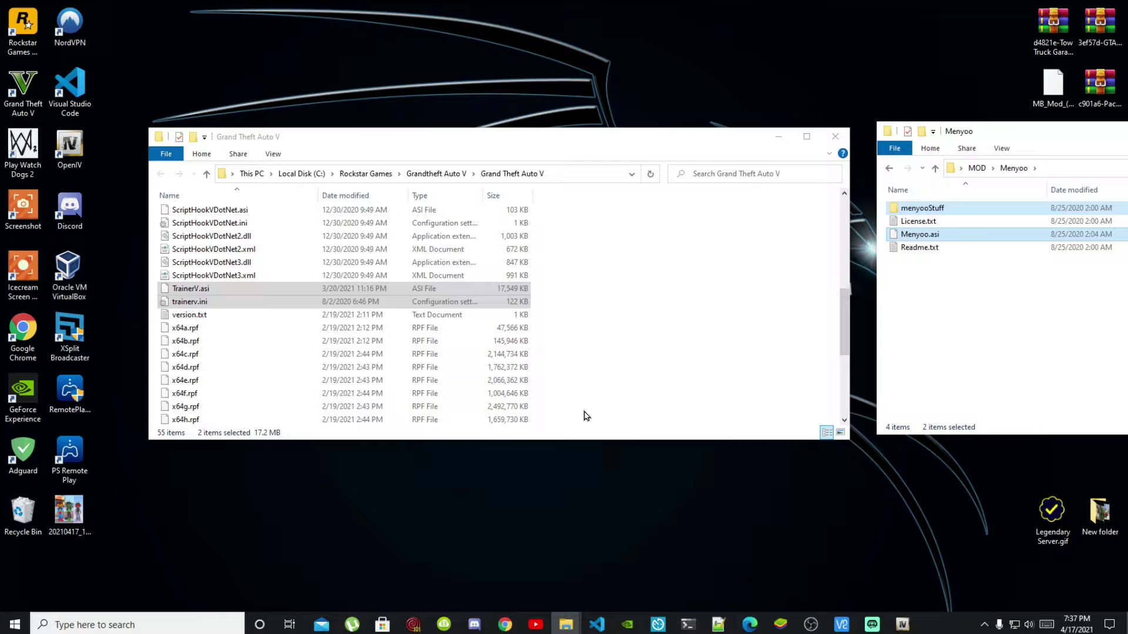
pyautogui.rightClick(623, 379)
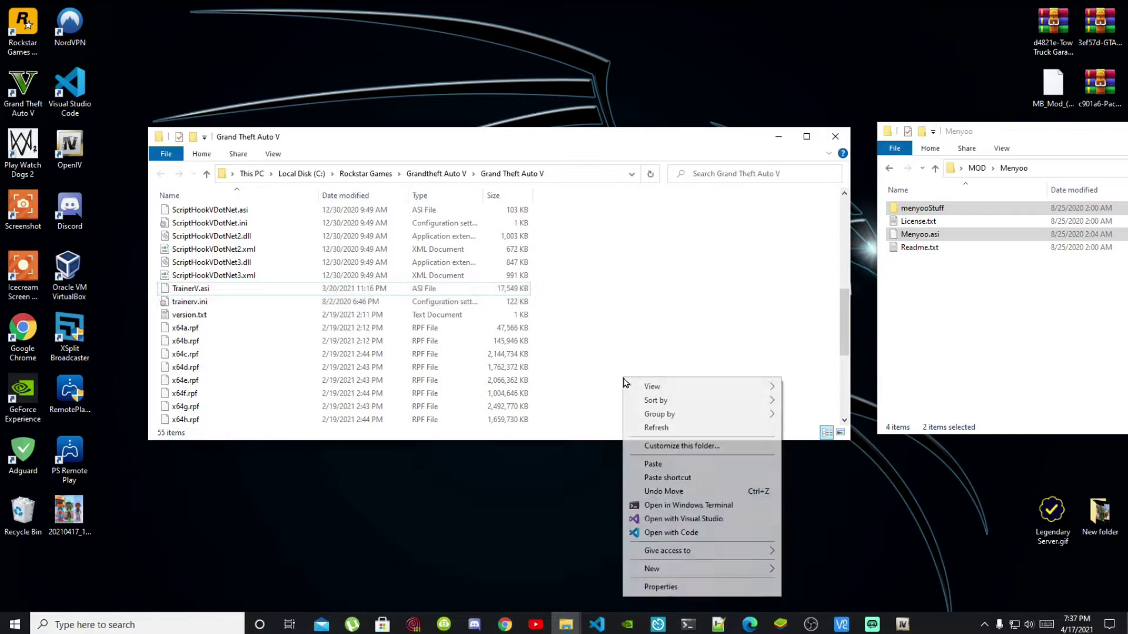
pyautogui.click(653, 464)
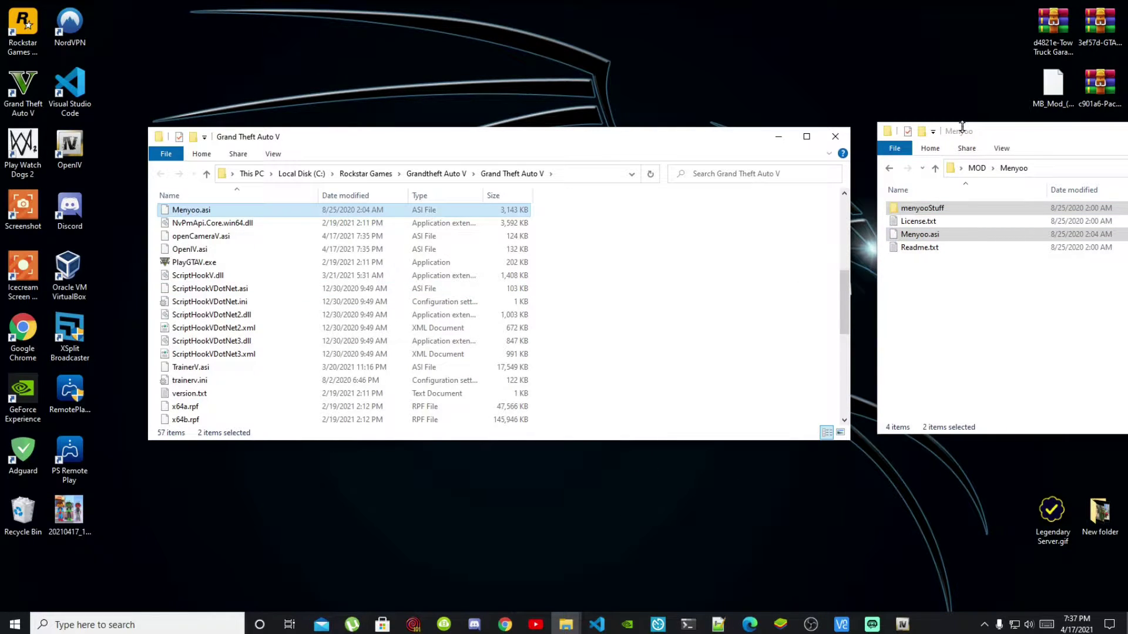
pyautogui.moveTo(975, 132); pyautogui.dragTo(472, 138)
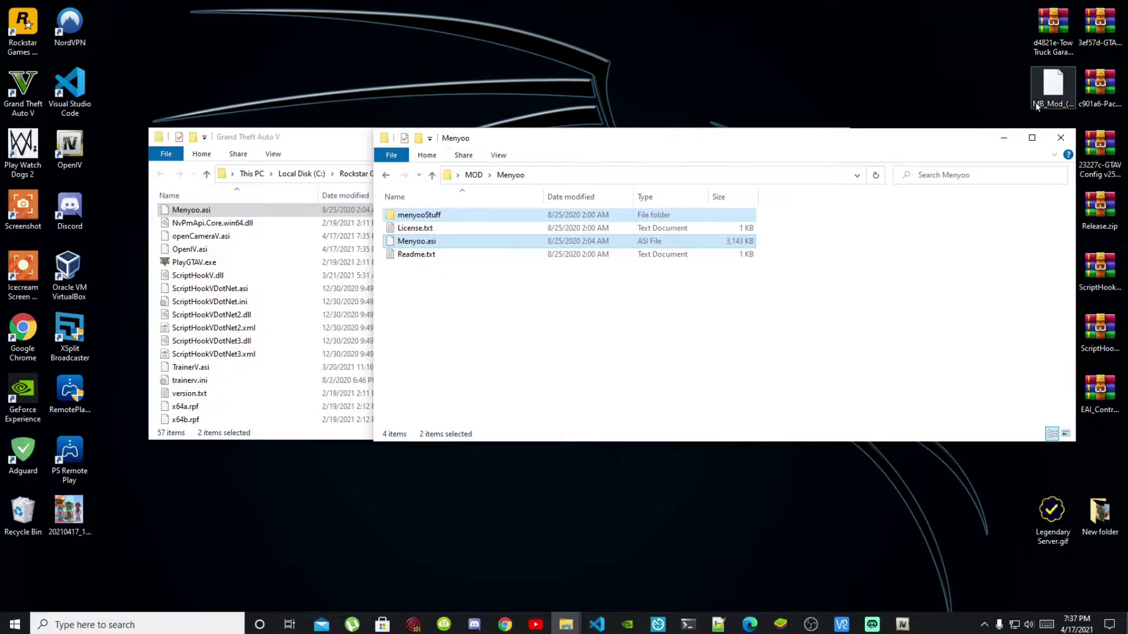
pyautogui.click(1060, 138)
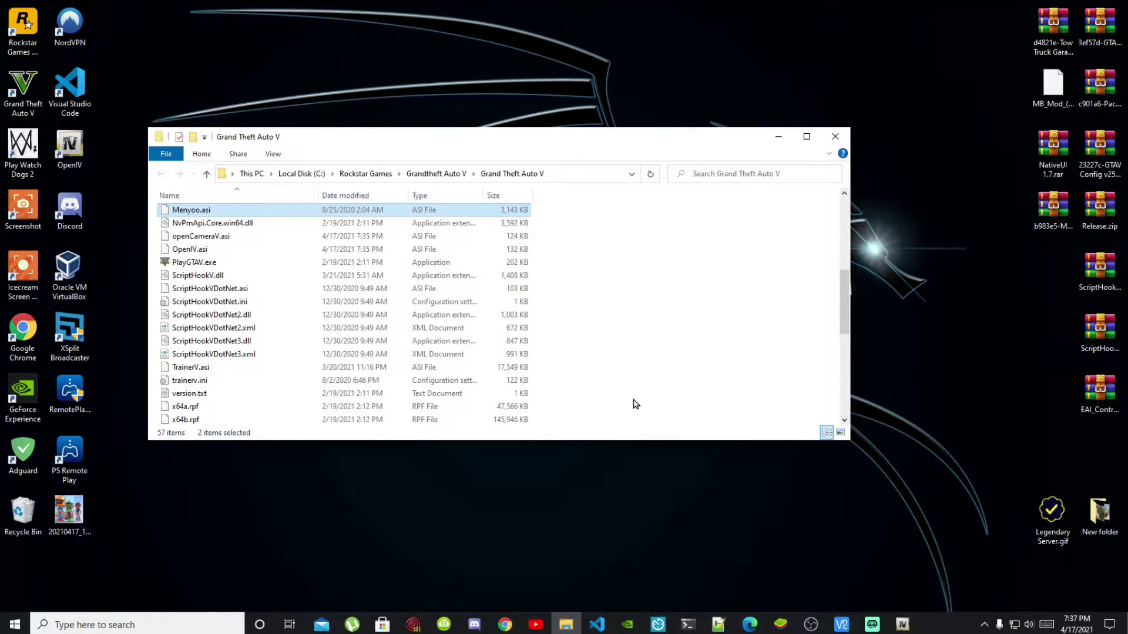
# Refresh the Grand Theft Auto V folder, create a new folder named scripts in it and open that folder.
pyautogui.rightClick(683, 291)
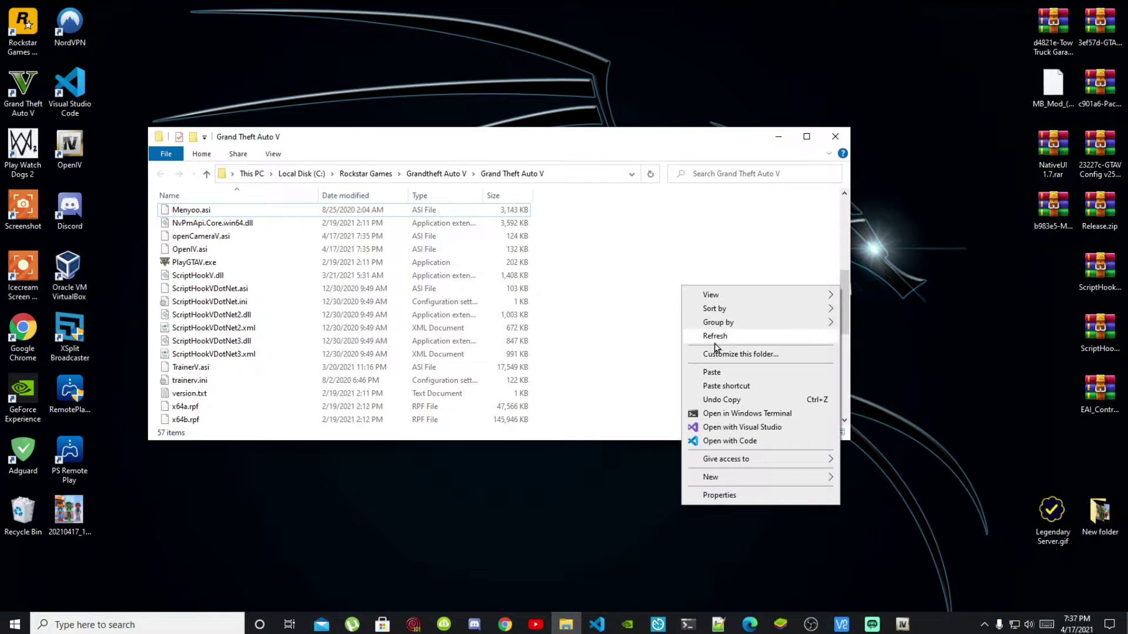
pyautogui.click(713, 337)
pyautogui.rightClick(669, 332)
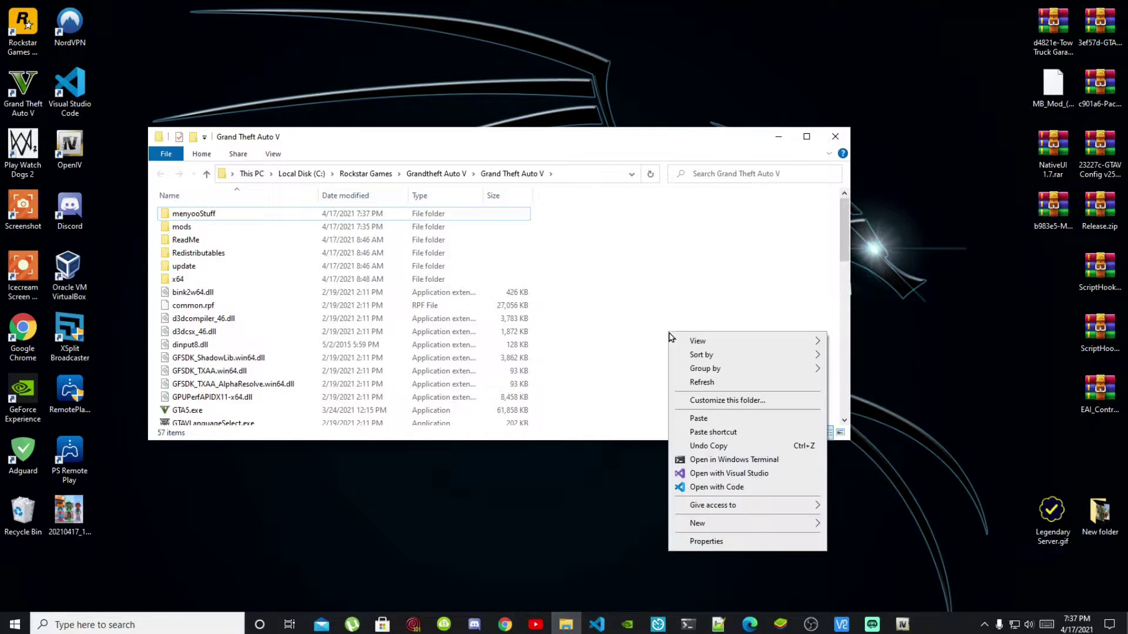
pyautogui.moveTo(700, 526)
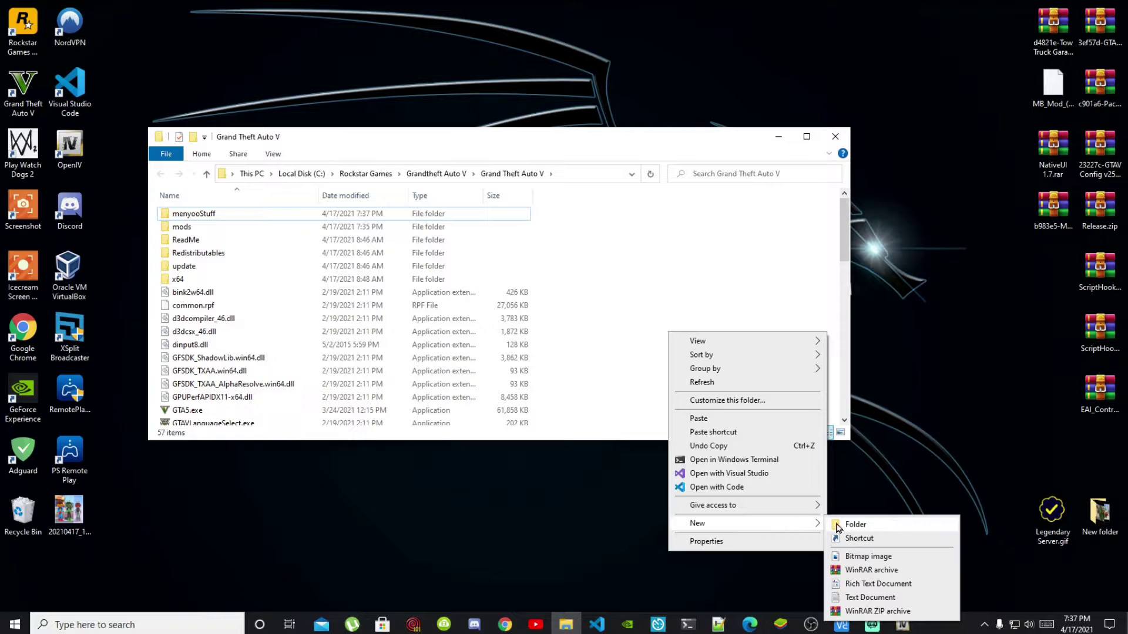
pyautogui.click(855, 525)
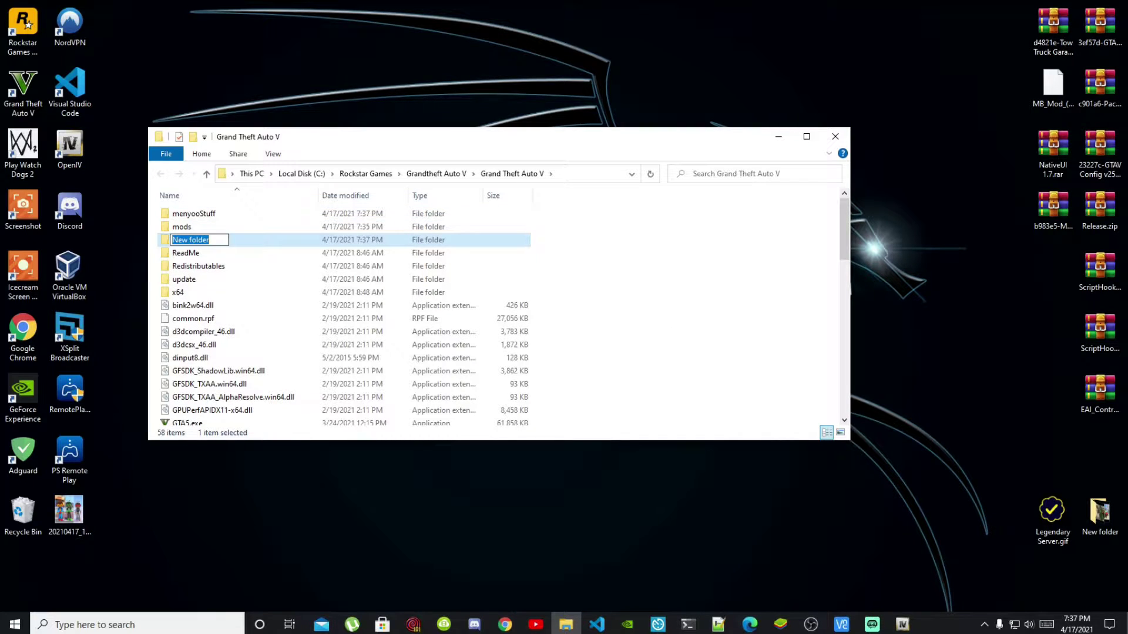
pyautogui.write('scripts')
pyautogui.press('Return')
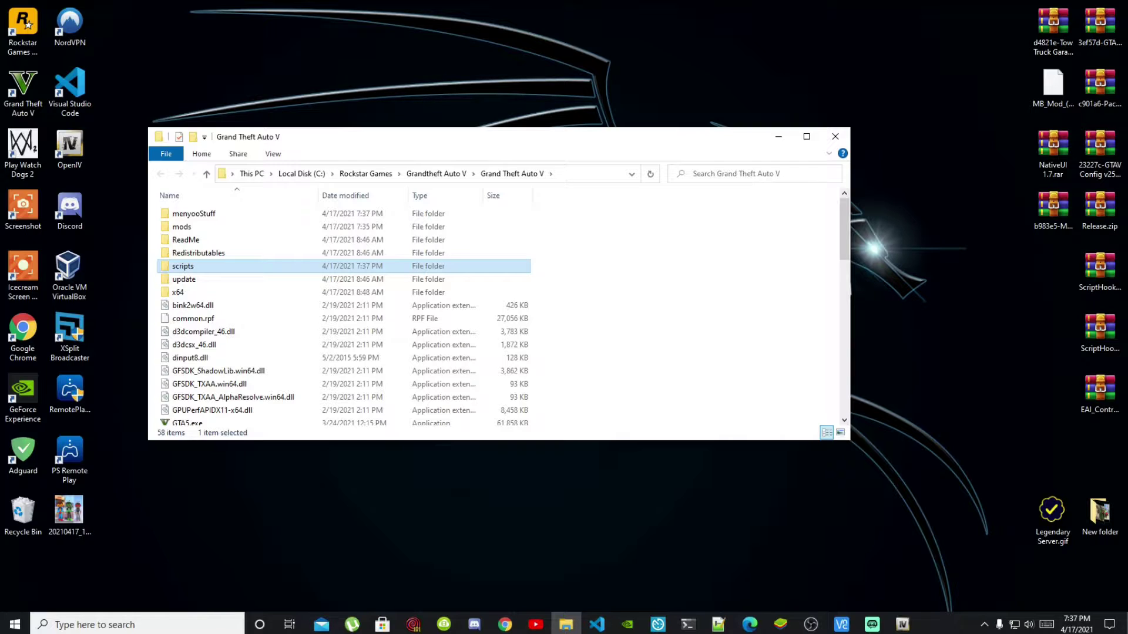
pyautogui.press('Return')
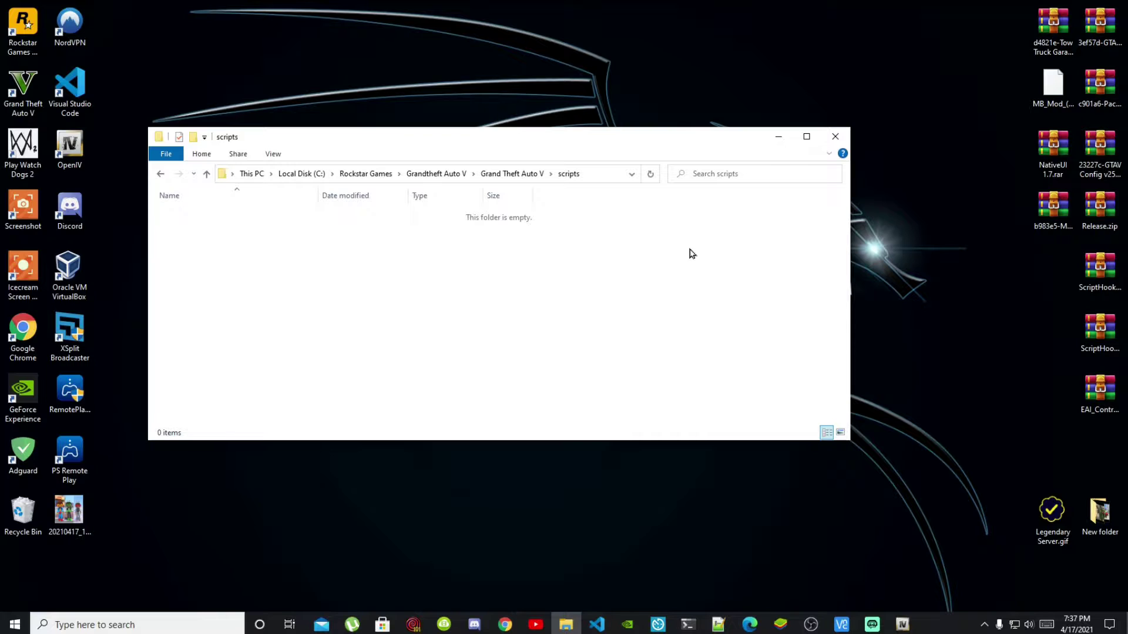
# Extract all contents of the b983e5-MapEditor.zip archive from the desktop into the scripts folder and close the archive.
pyautogui.moveTo(674, 142); pyautogui.dragTo(650, 119)
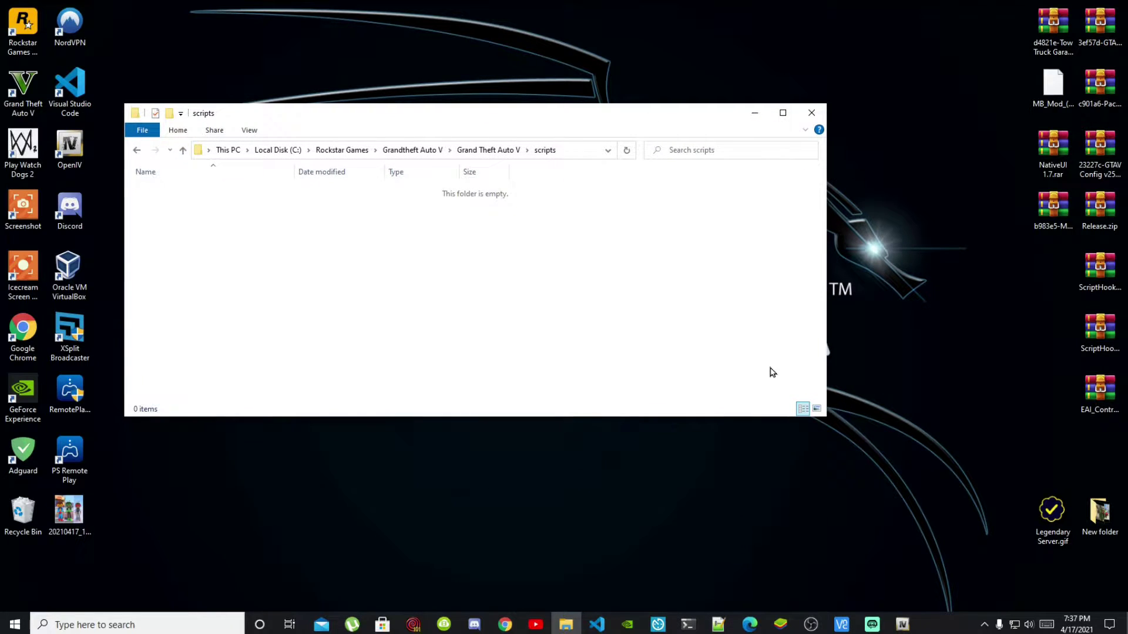
pyautogui.click(913, 220)
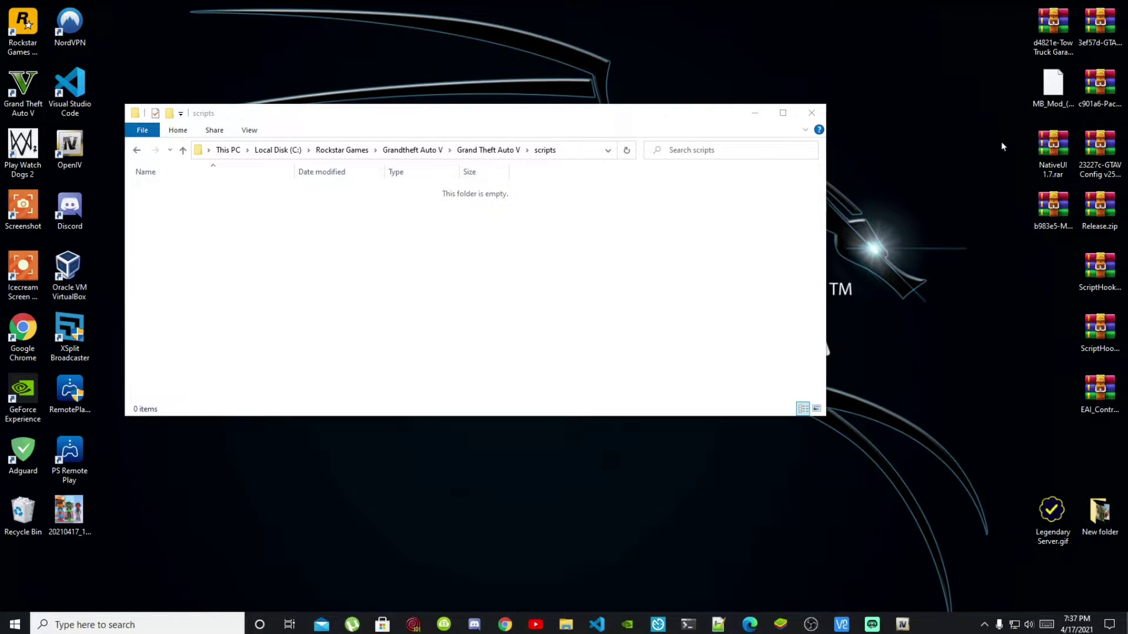
pyautogui.doubleClick(1045, 215)
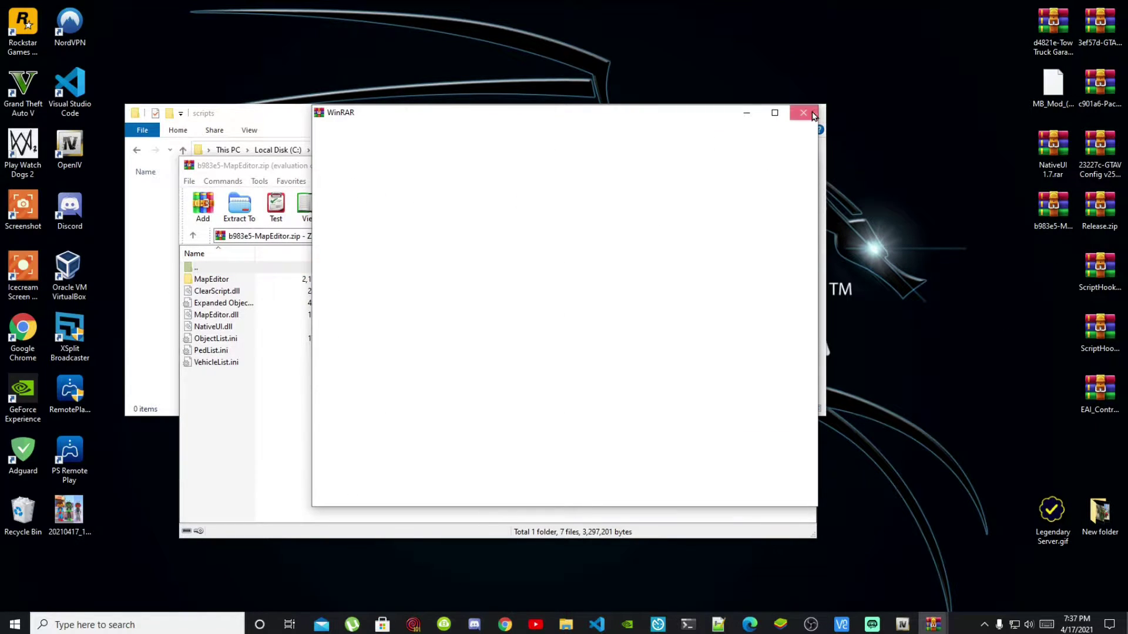
pyautogui.moveTo(276, 171); pyautogui.dragTo(957, 120)
pyautogui.moveTo(997, 397); pyautogui.dragTo(924, 229)
pyautogui.moveTo(977, 270)
pyautogui.mouseDown()
pyautogui.moveTo(395, 332)
pyautogui.moveTo(298, 288)
pyautogui.mouseUp()
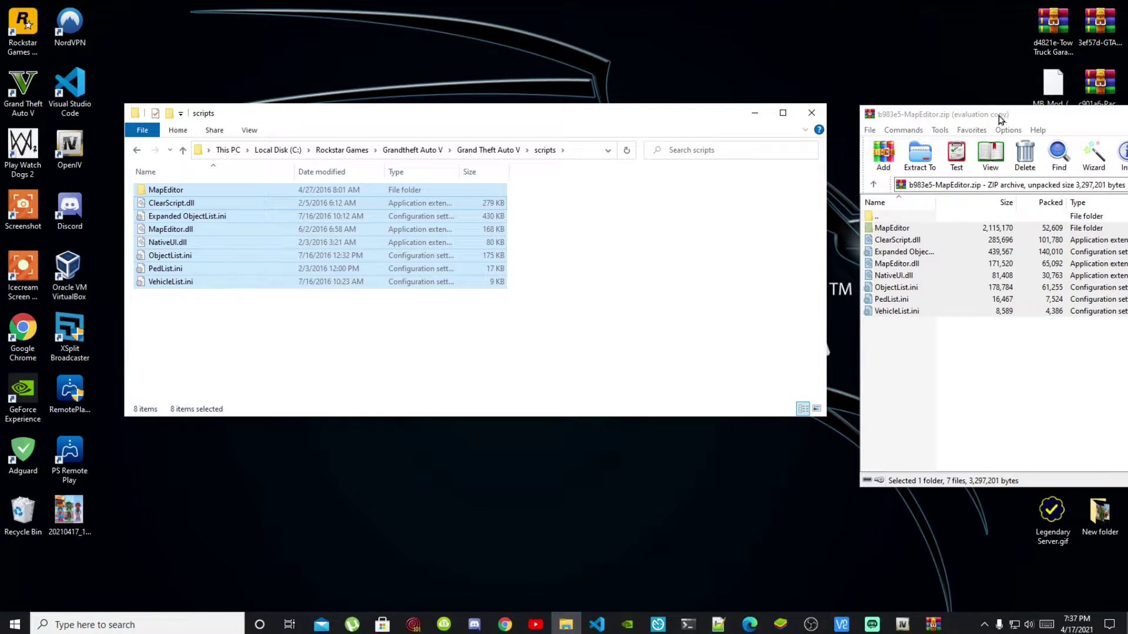
pyautogui.moveTo(1000, 120); pyautogui.dragTo(418, 111)
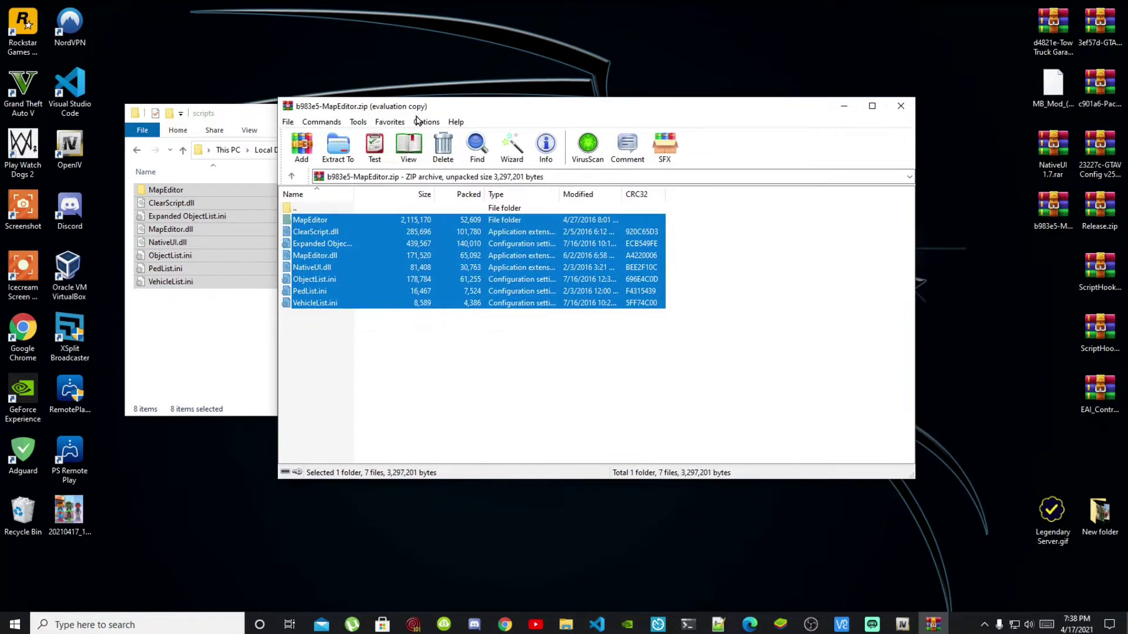
pyautogui.click(898, 106)
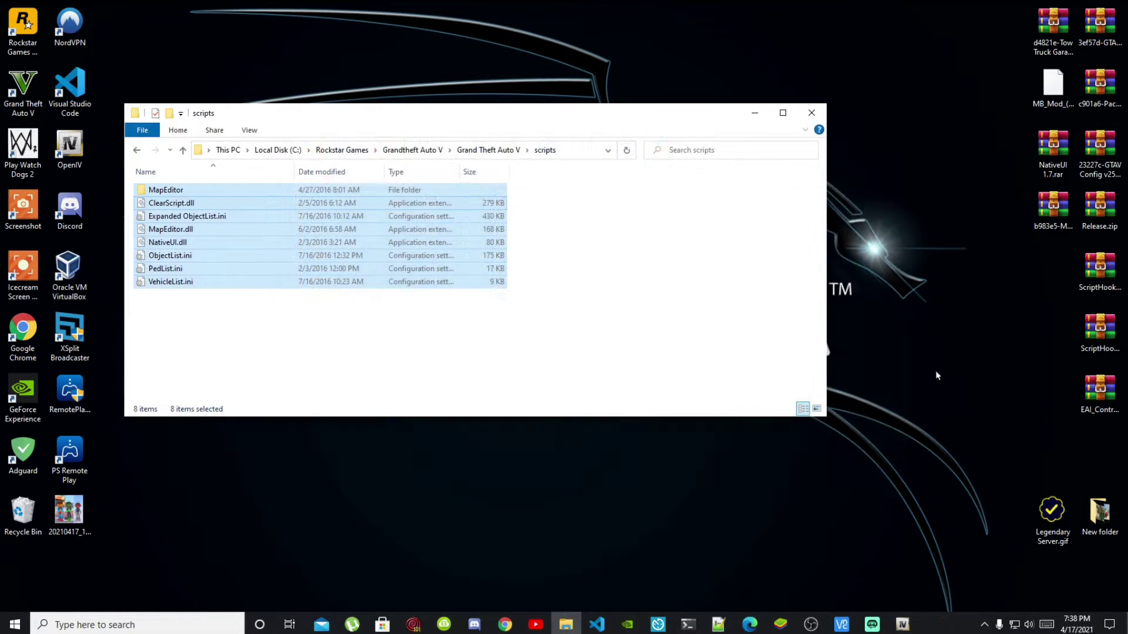
# Extract NativeUI.dll from NativeUI 1.7.rar into the scripts folder, replacing the existing file, and return to the Grand Theft Auto V folder.
pyautogui.doubleClick(1052, 169)
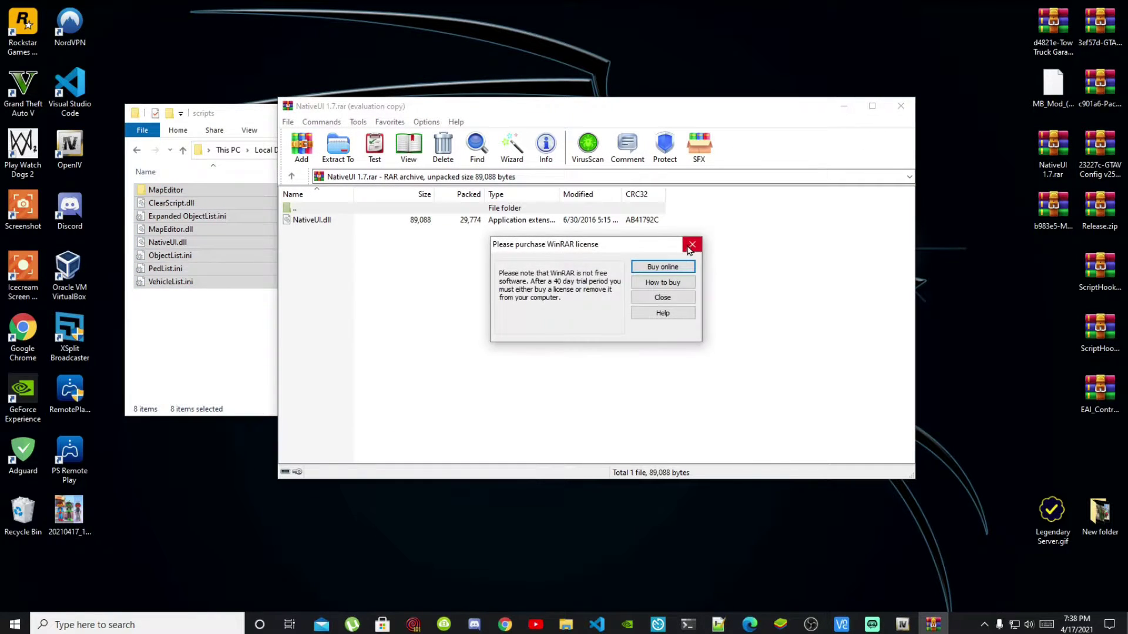
pyautogui.click(689, 243)
pyautogui.moveTo(890, 82); pyautogui.dragTo(894, 86)
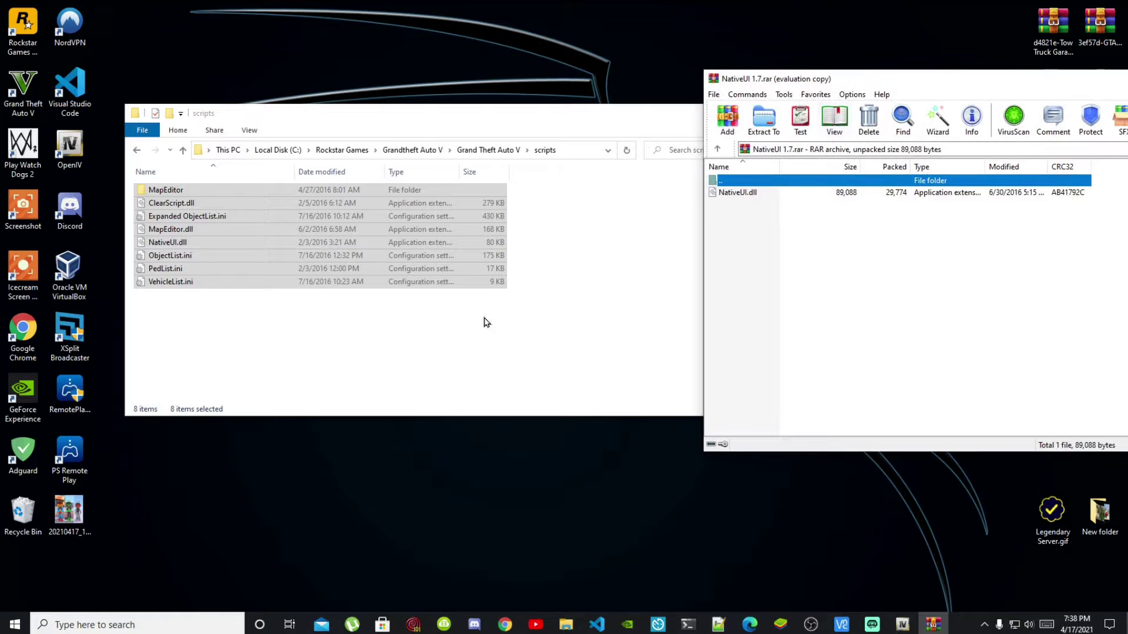
pyautogui.click(485, 320)
pyautogui.click(979, 222)
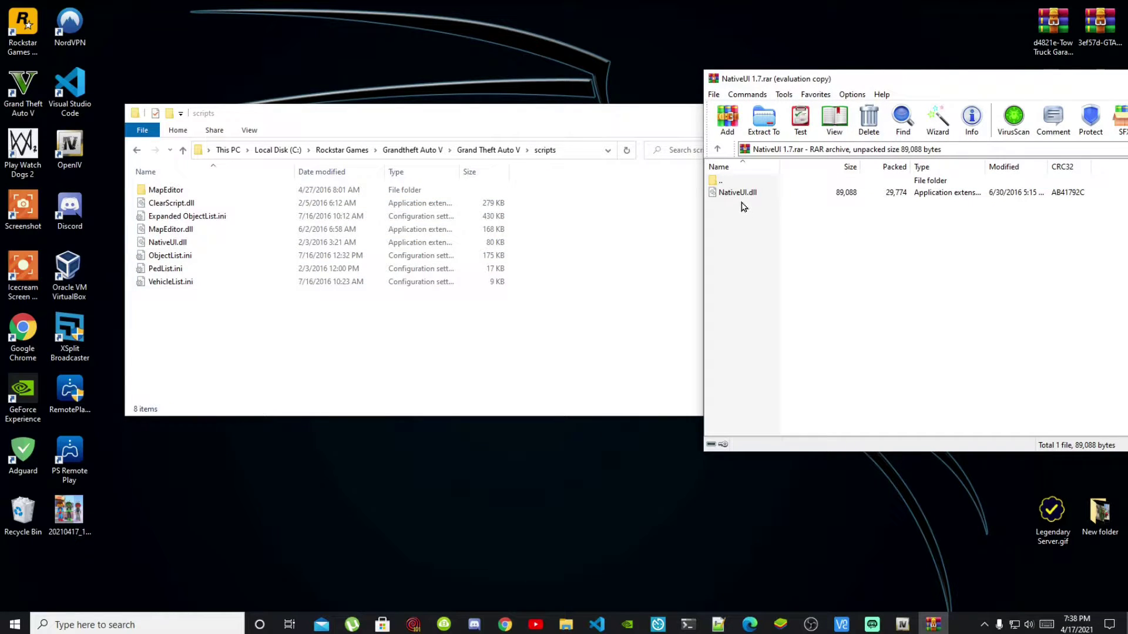
pyautogui.click(744, 197)
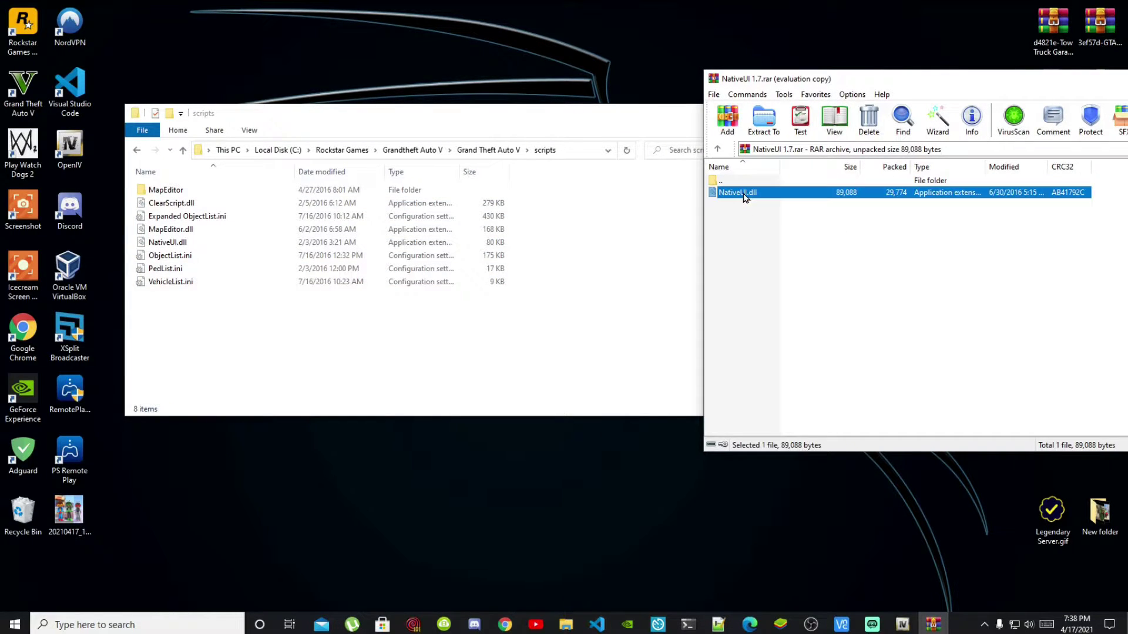
pyautogui.moveTo(744, 196); pyautogui.dragTo(385, 363)
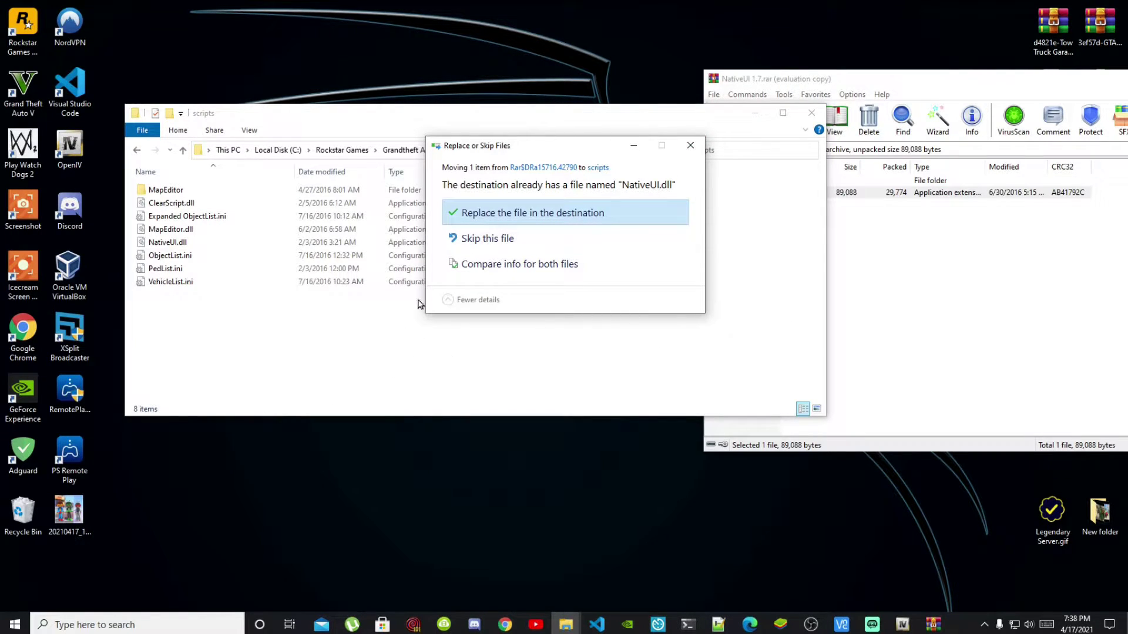
pyautogui.click(503, 217)
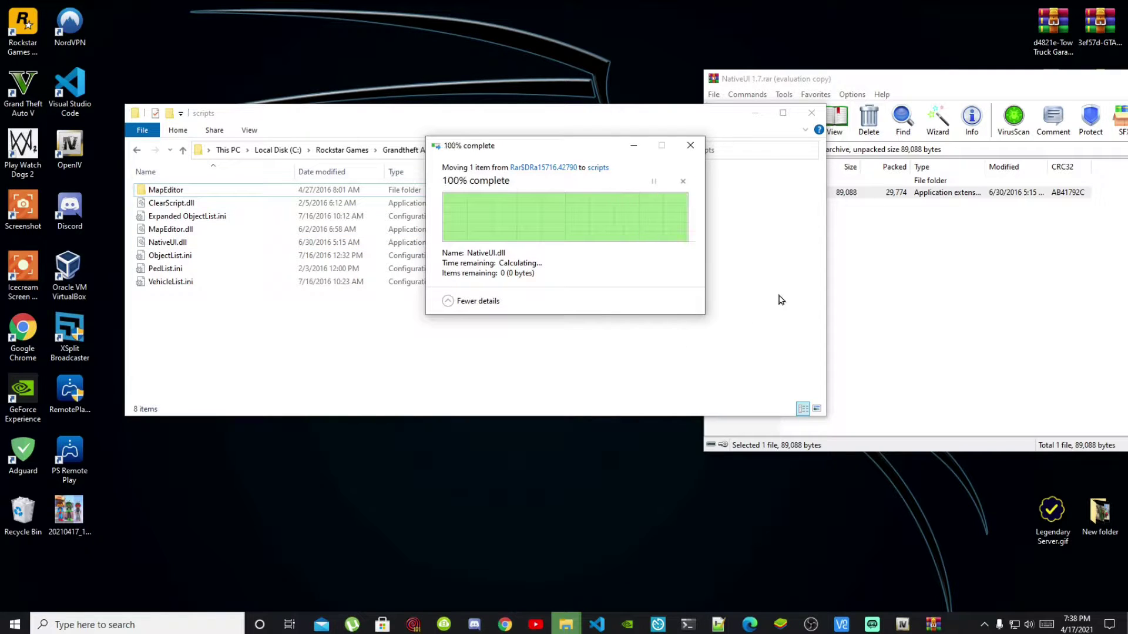
pyautogui.moveTo(943, 81); pyautogui.dragTo(595, 88)
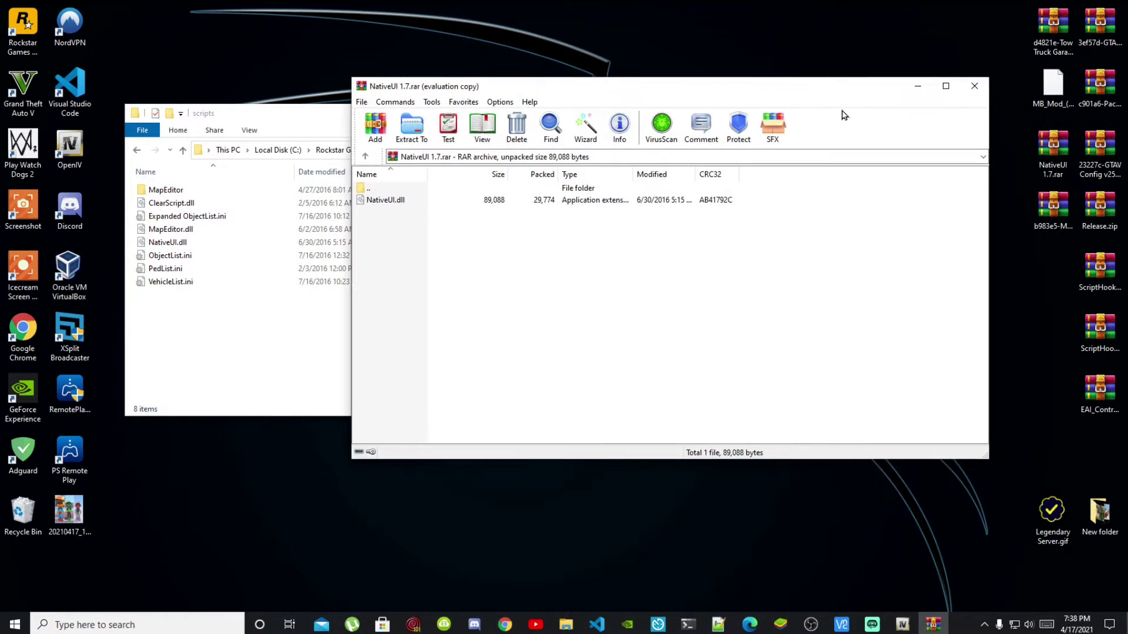
pyautogui.click(974, 85)
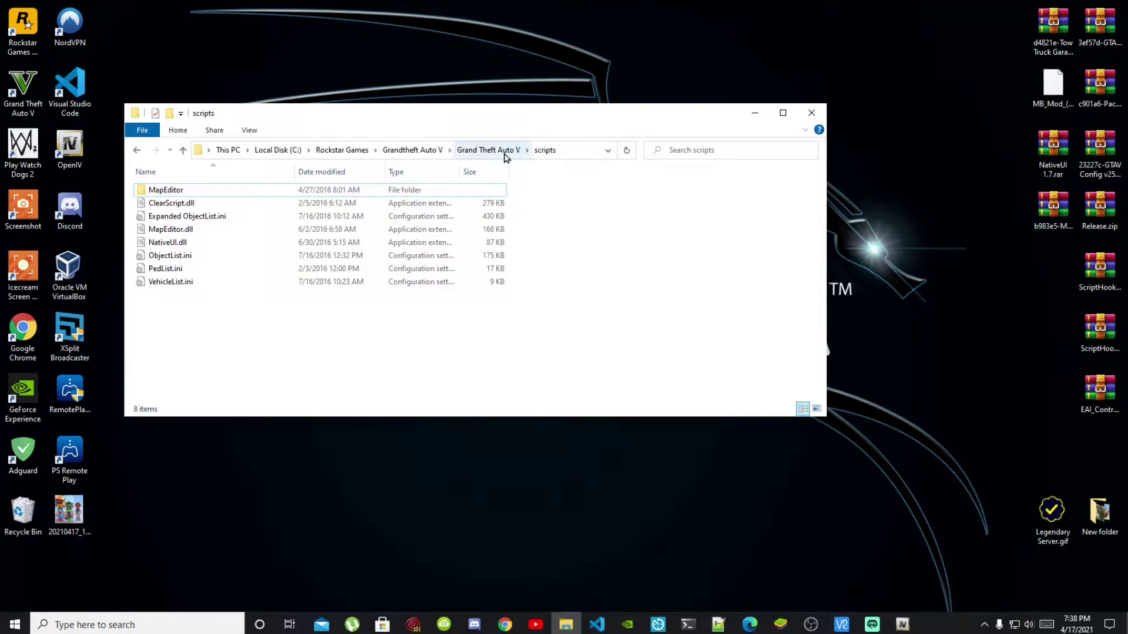
pyautogui.click(504, 154)
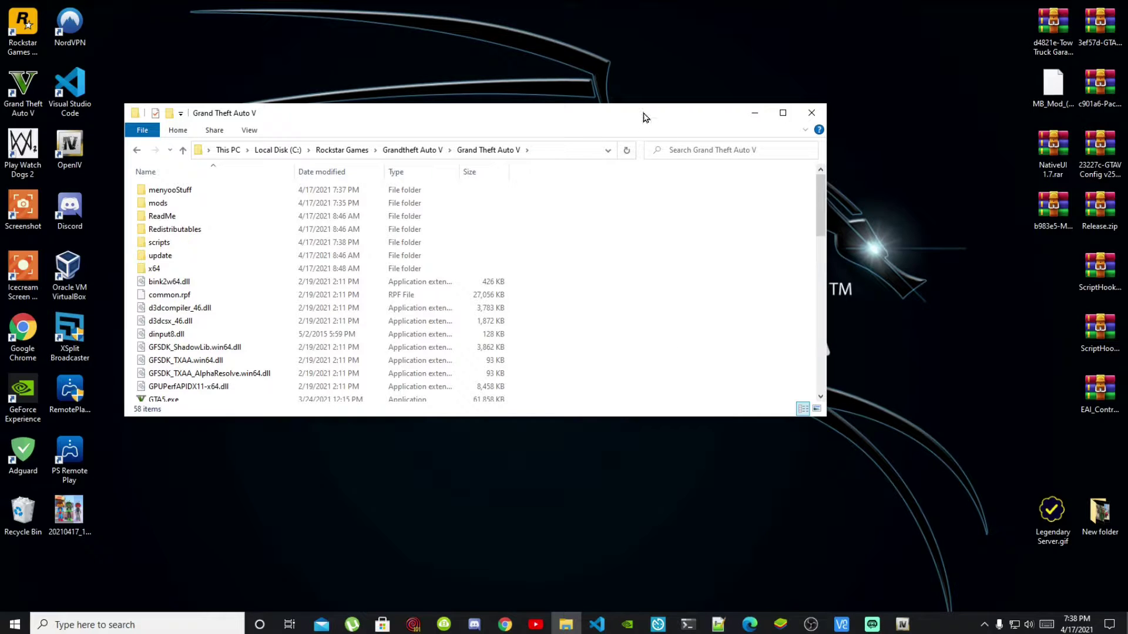
pyautogui.moveTo(644, 117); pyautogui.dragTo(750, 122)
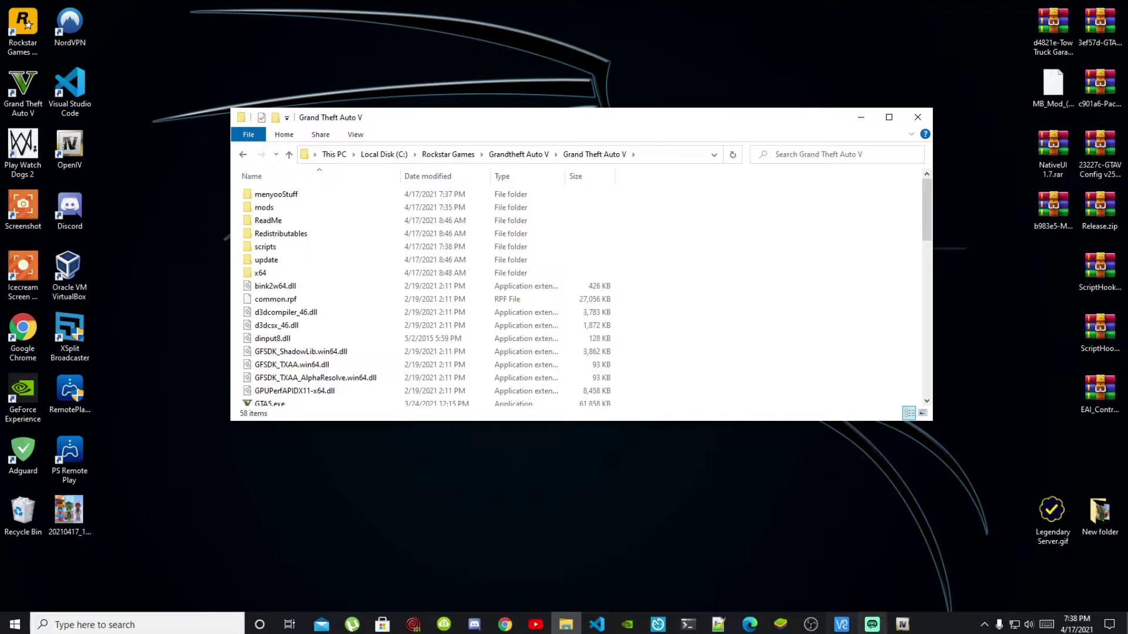
# Switch to OpenIV and load the MB_Mod_(2.2.2).oiv package from the desktop into the Package Installer.
pyautogui.click(899, 628)
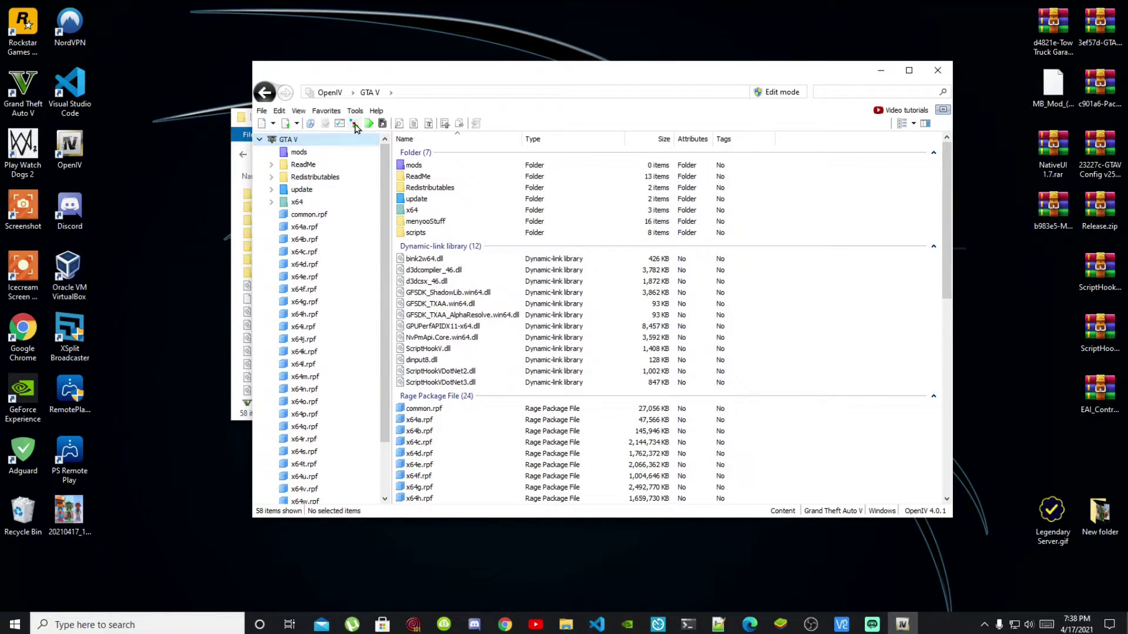
pyautogui.click(355, 111)
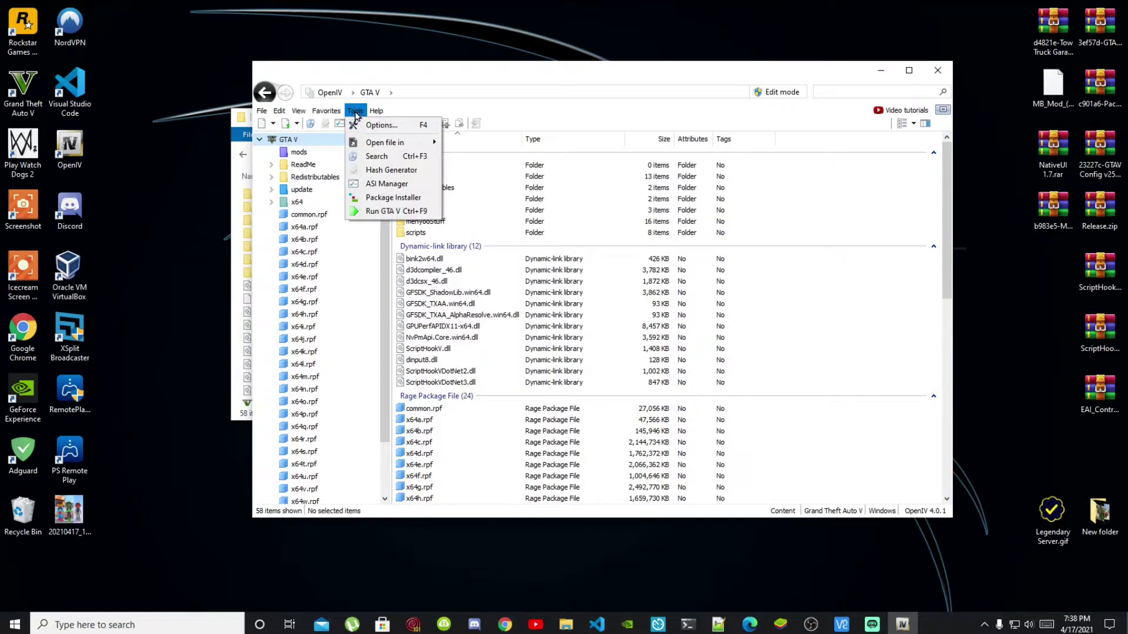
pyautogui.click(388, 201)
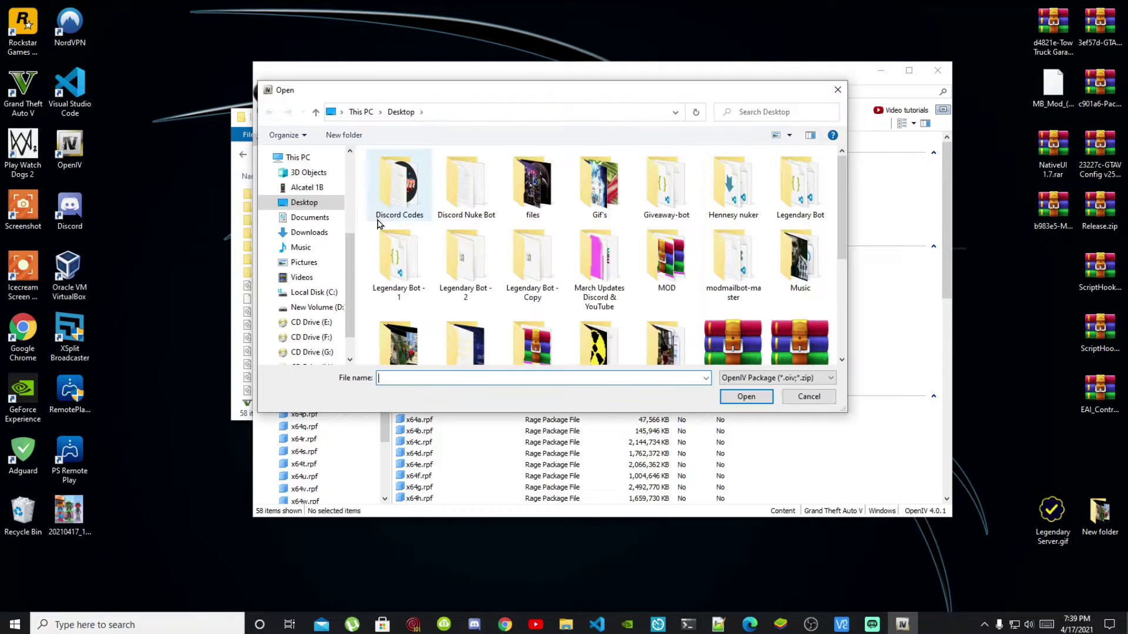
pyautogui.click(1055, 88)
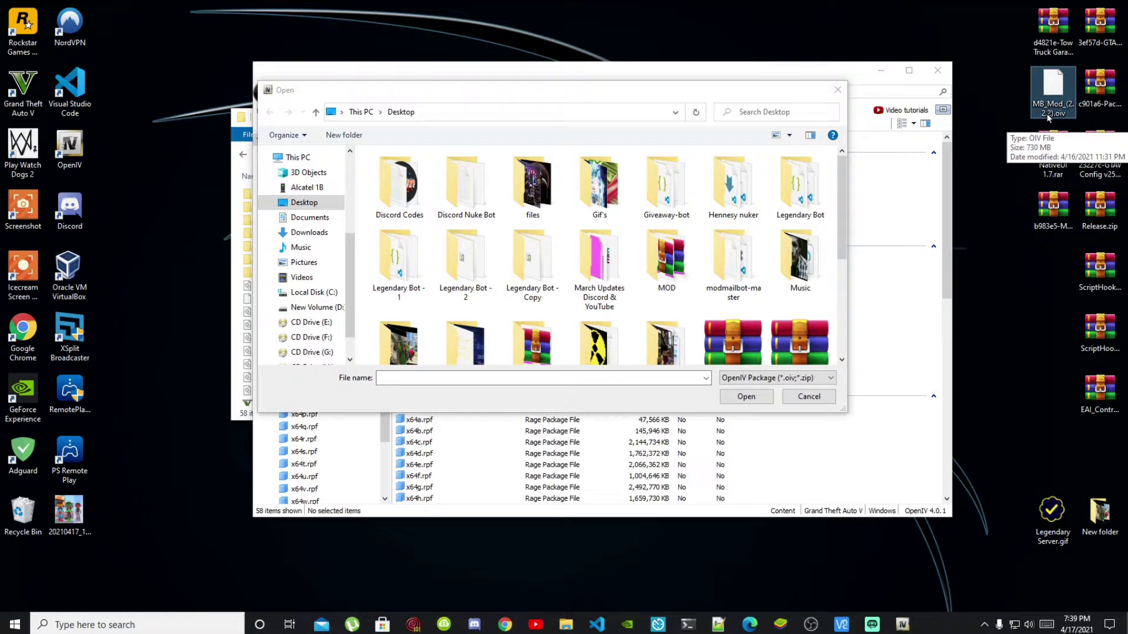
pyautogui.scroll(-2, 662, 335)
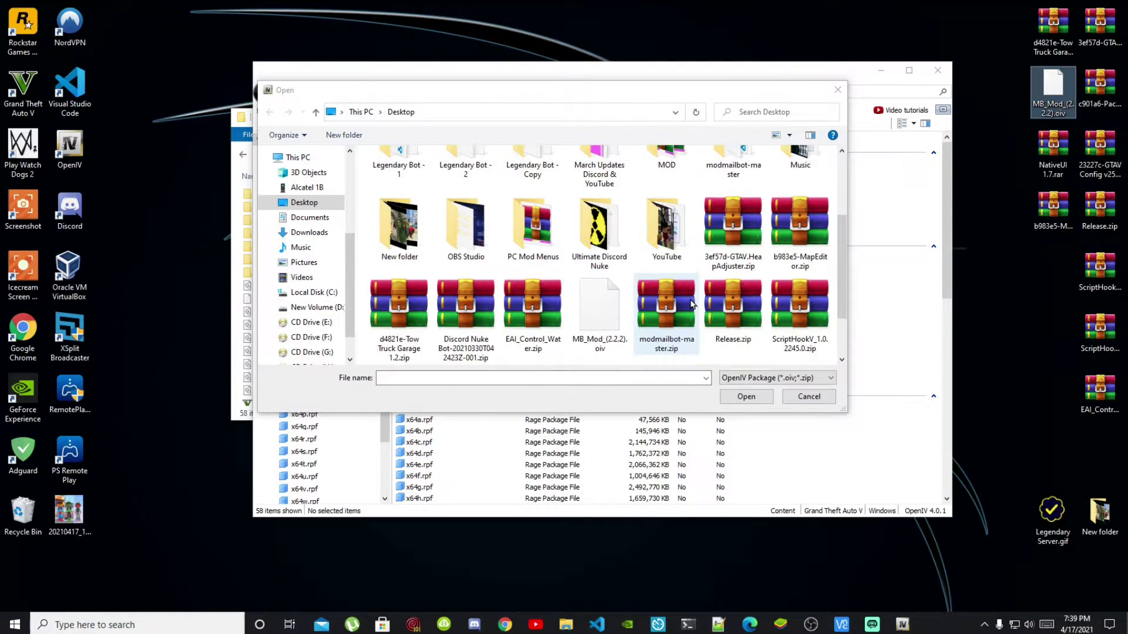
pyautogui.click(599, 326)
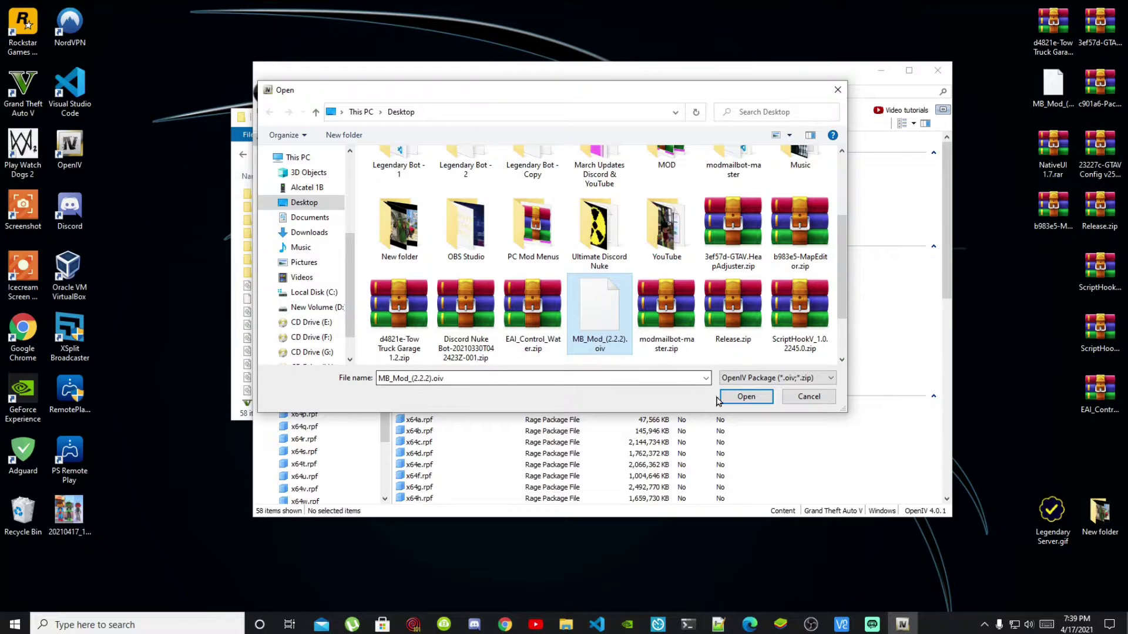
pyautogui.click(744, 397)
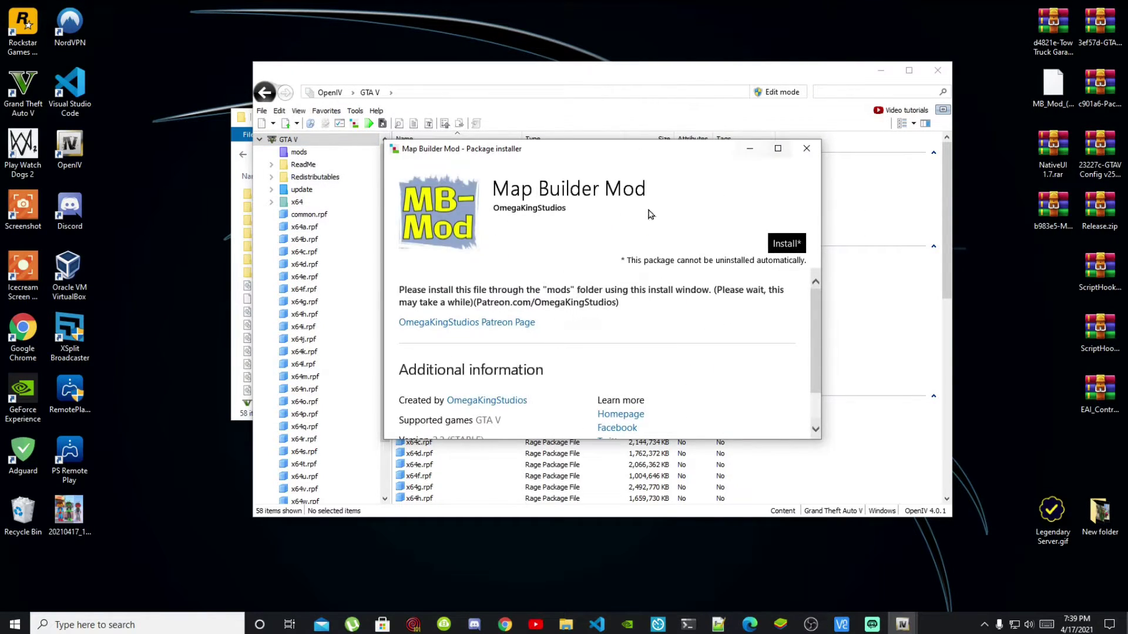
# Install the Map Builder Mod package into the "mods" folder and switch back to the Grand Theft Auto V folder in File Explorer.
pyautogui.click(778, 247)
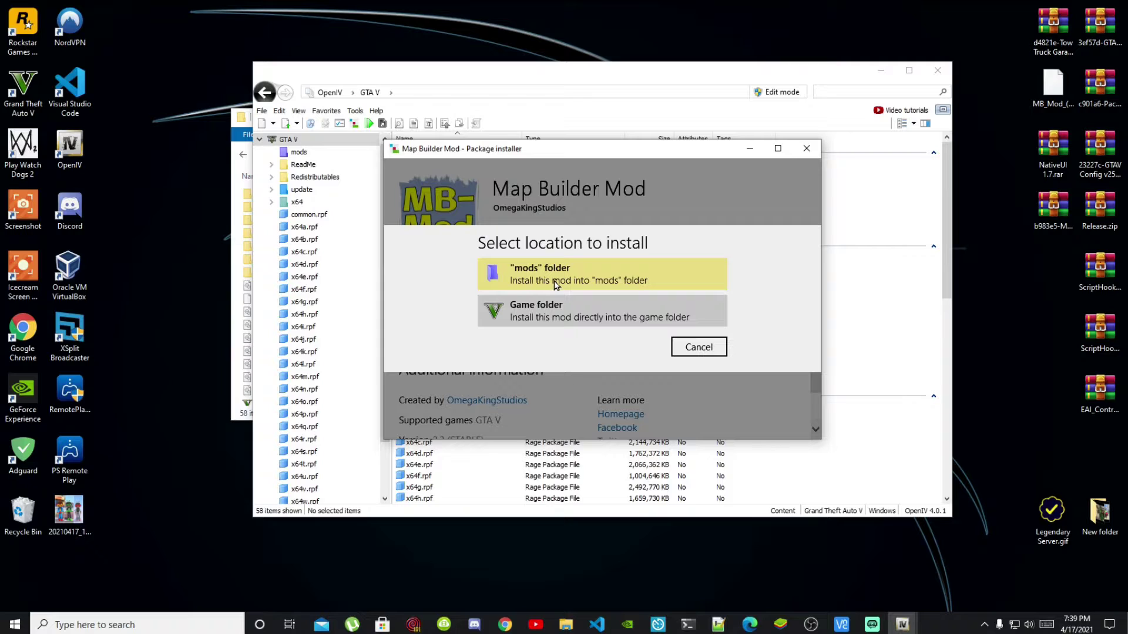
pyautogui.click(555, 284)
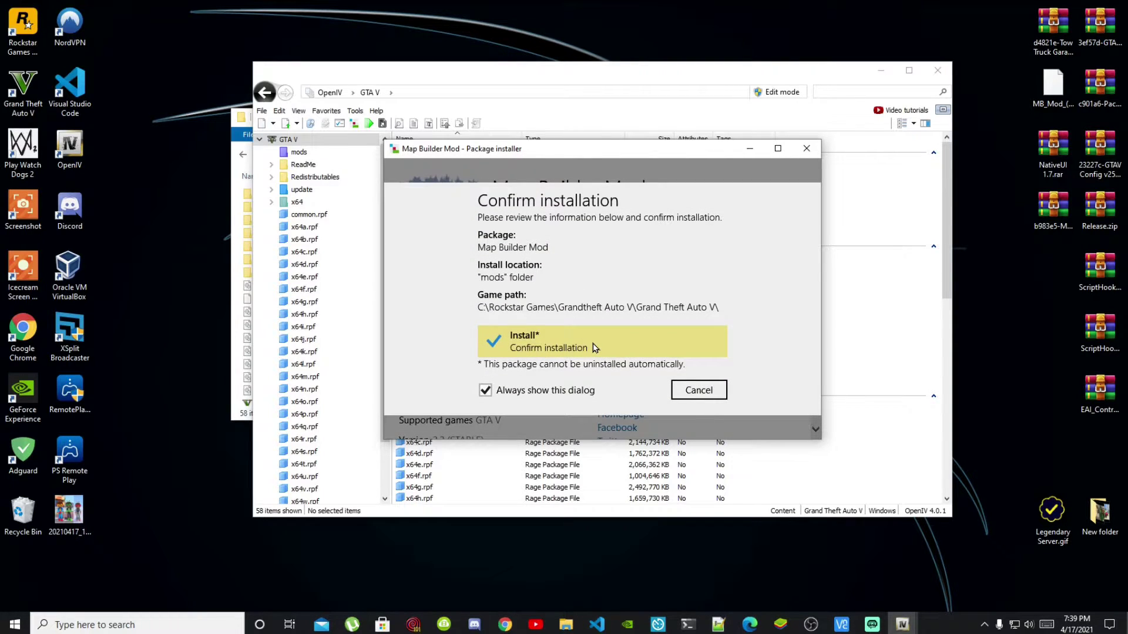
pyautogui.click(595, 347)
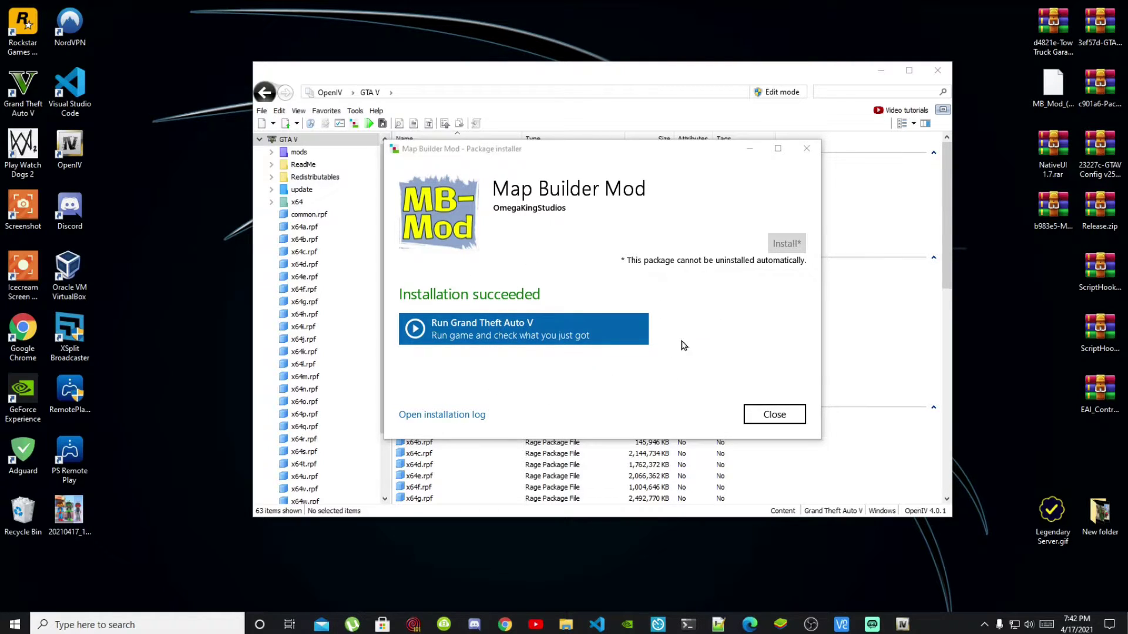
pyautogui.click(767, 417)
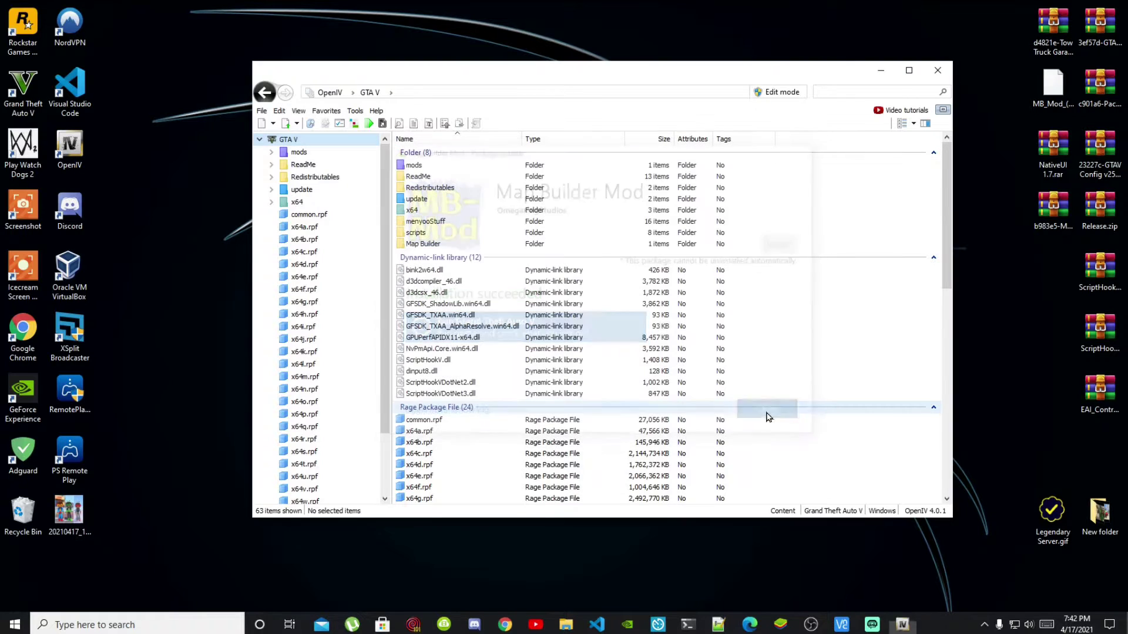
pyautogui.click(881, 72)
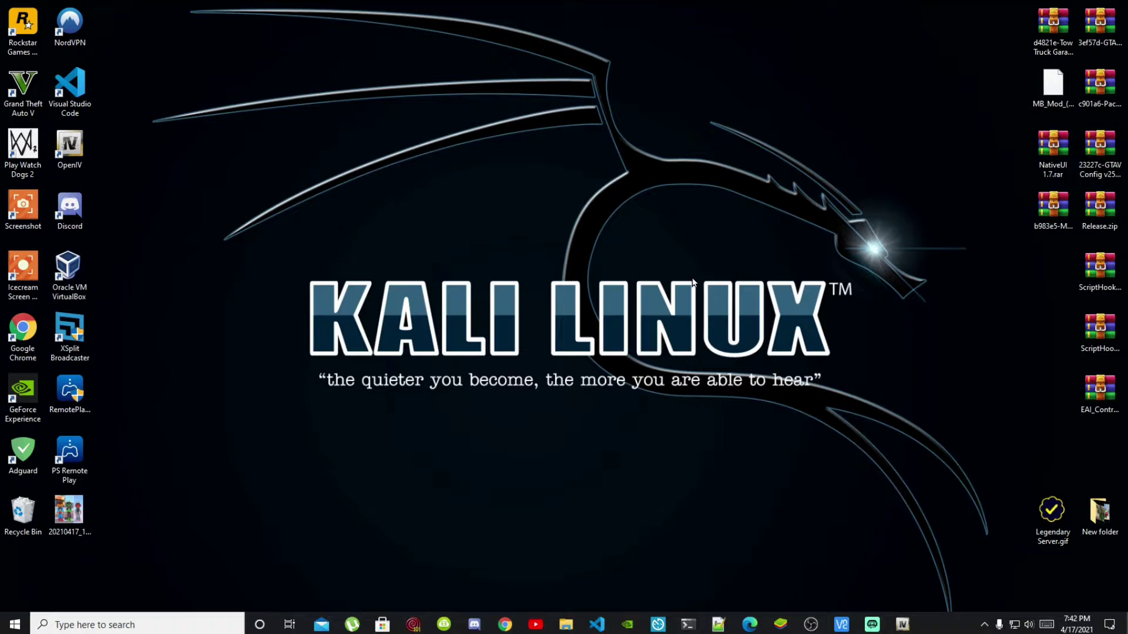
pyautogui.click(567, 625)
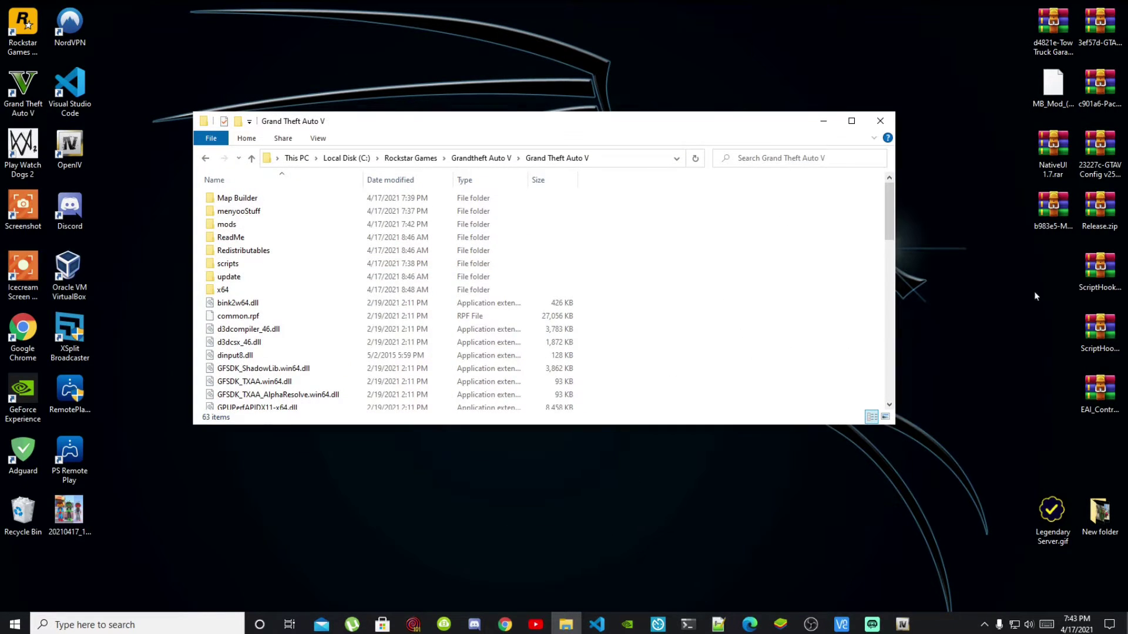
# Open the d4821e-Tow Truck Garage 1.2.zip archive at its Tow Truck Garage 1.2 folder, beside the Grand Theft Auto V folder window.
pyautogui.doubleClick(1039, 36)
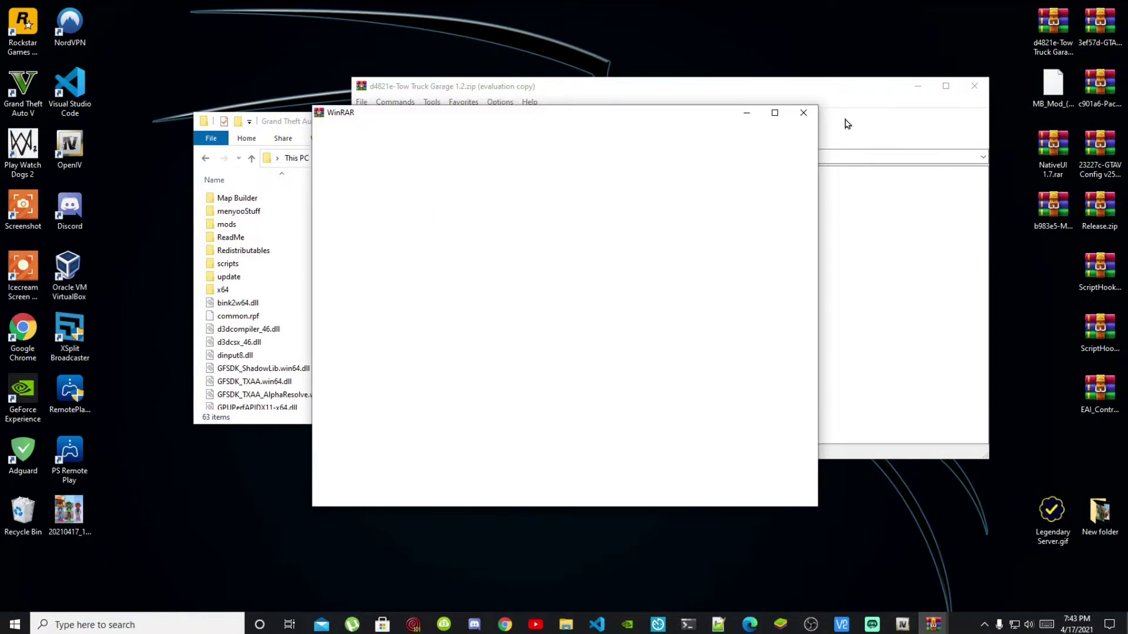
pyautogui.moveTo(536, 86); pyautogui.dragTo(917, 81)
pyautogui.click(678, 133)
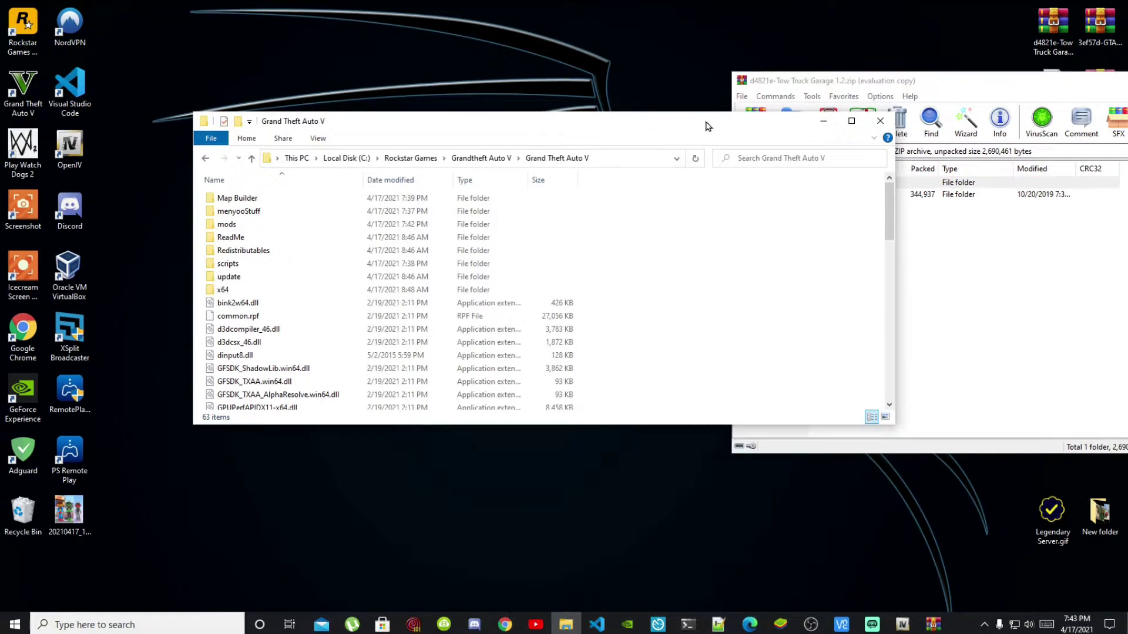
pyautogui.moveTo(707, 127); pyautogui.dragTo(542, 154)
pyautogui.doubleClick(770, 195)
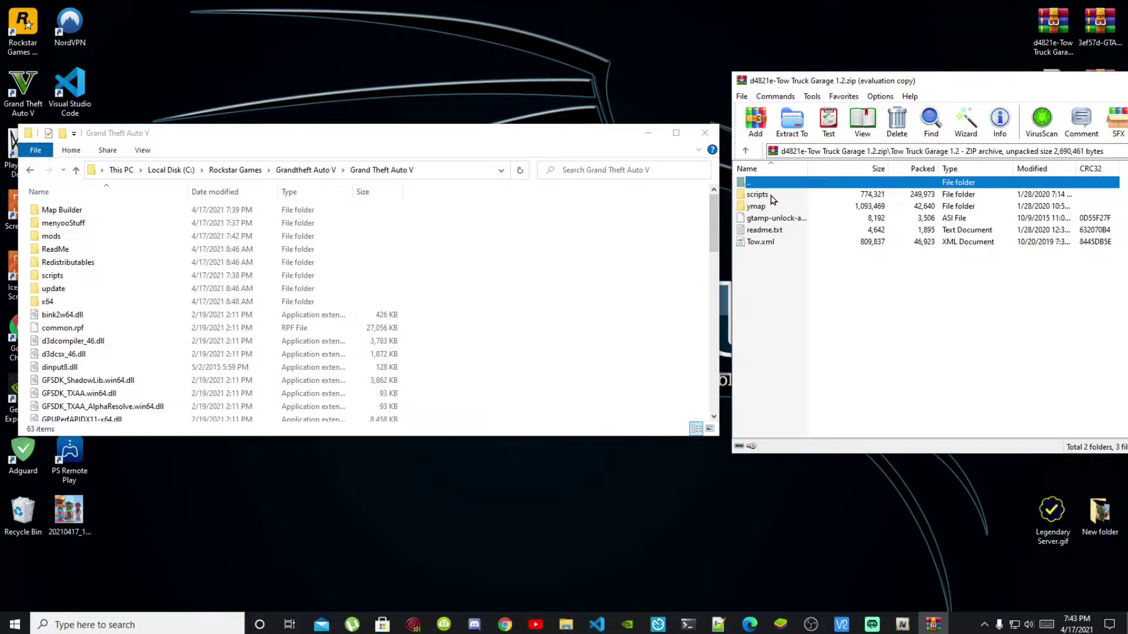
pyautogui.click(808, 324)
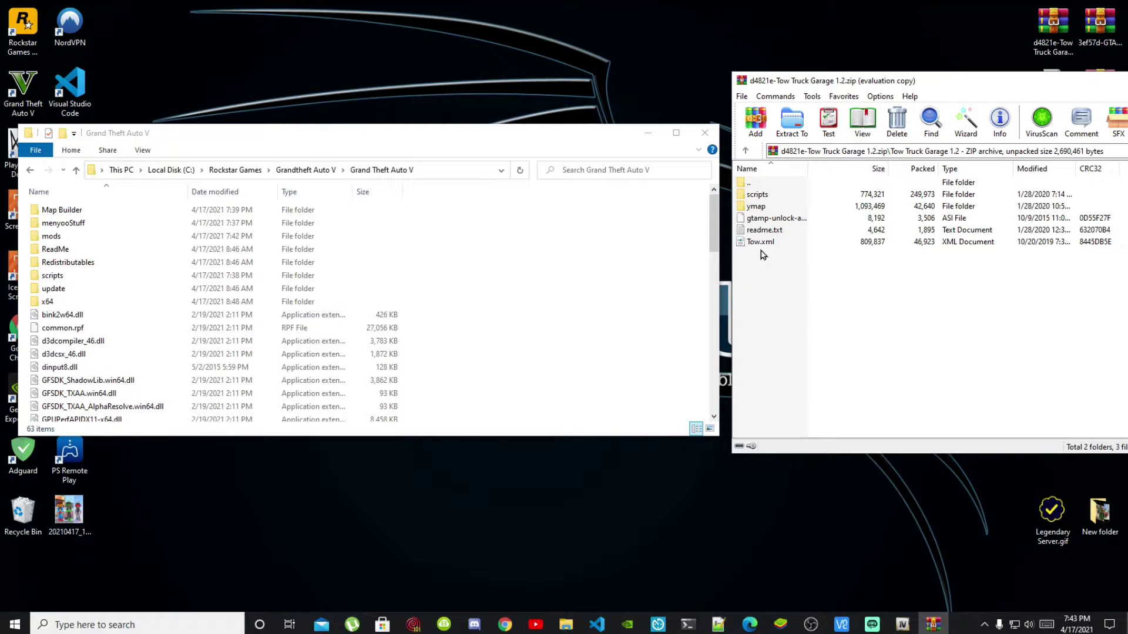
# Extract Tow.xml from the Tow Truck Garage archive into the Grand Theft Auto V folder and close the archive.
pyautogui.click(649, 139)
pyautogui.moveTo(593, 141); pyautogui.dragTo(608, 141)
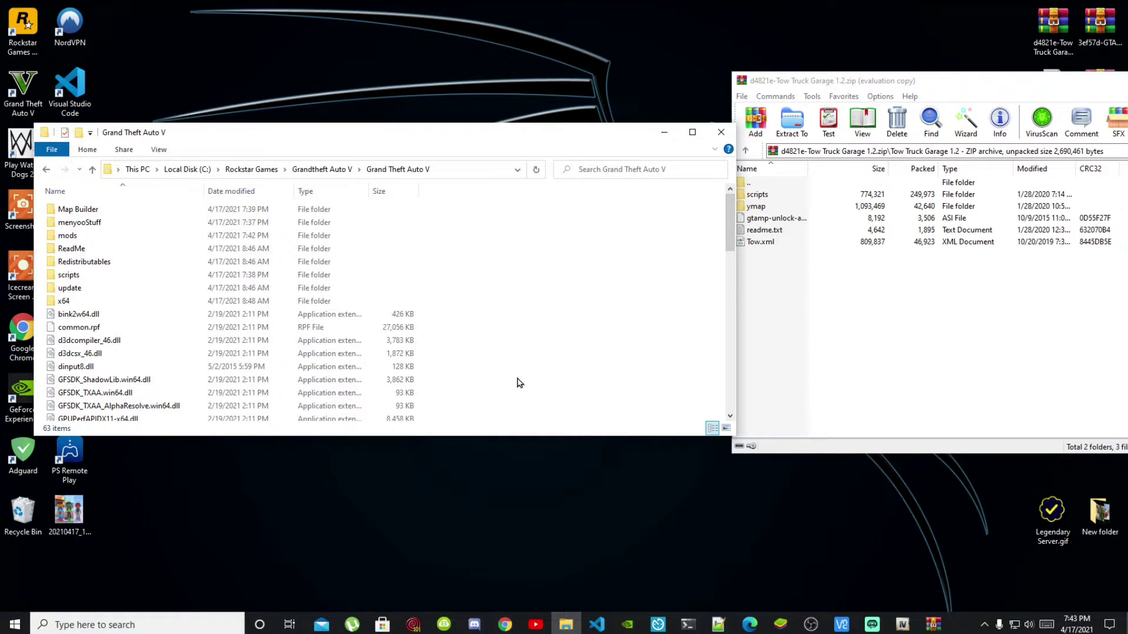
pyautogui.scroll(-15, 492, 399)
pyautogui.scroll(-5, 493, 399)
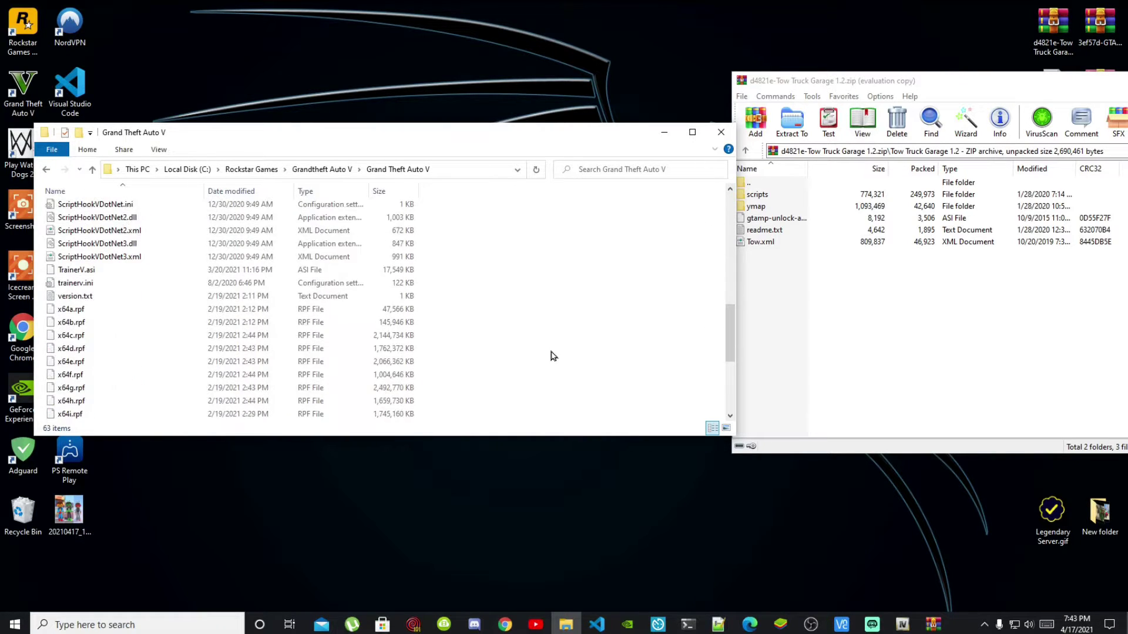
pyautogui.moveTo(771, 247); pyautogui.dragTo(523, 327)
pyautogui.scroll(3, 511, 360)
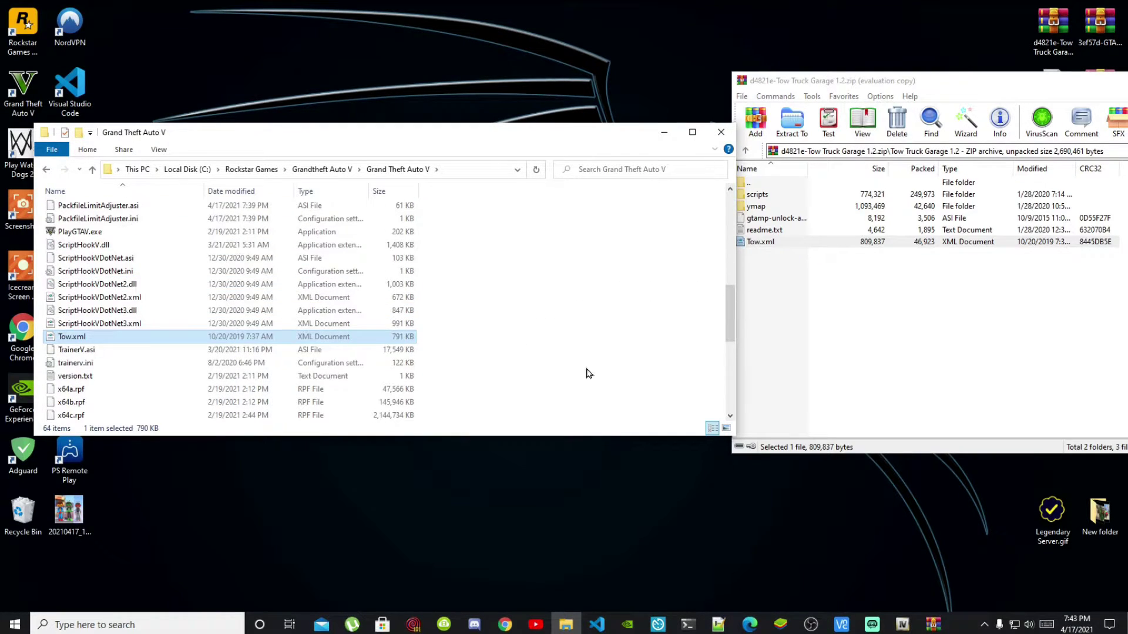
pyautogui.click(787, 246)
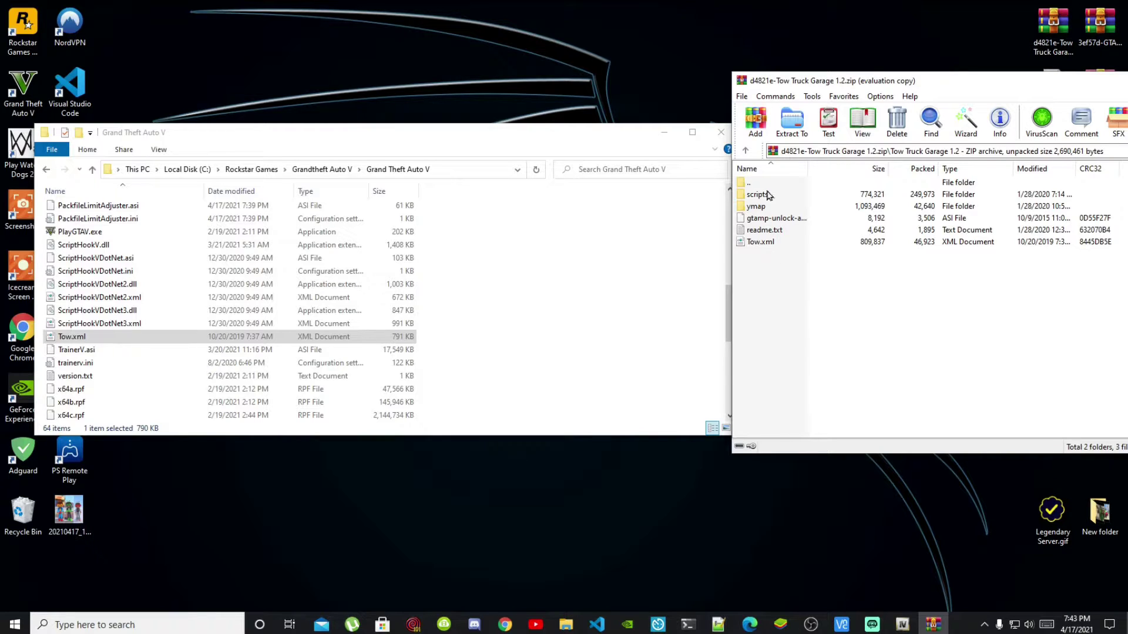
pyautogui.moveTo(855, 88); pyautogui.dragTo(366, 130)
pyautogui.click(866, 122)
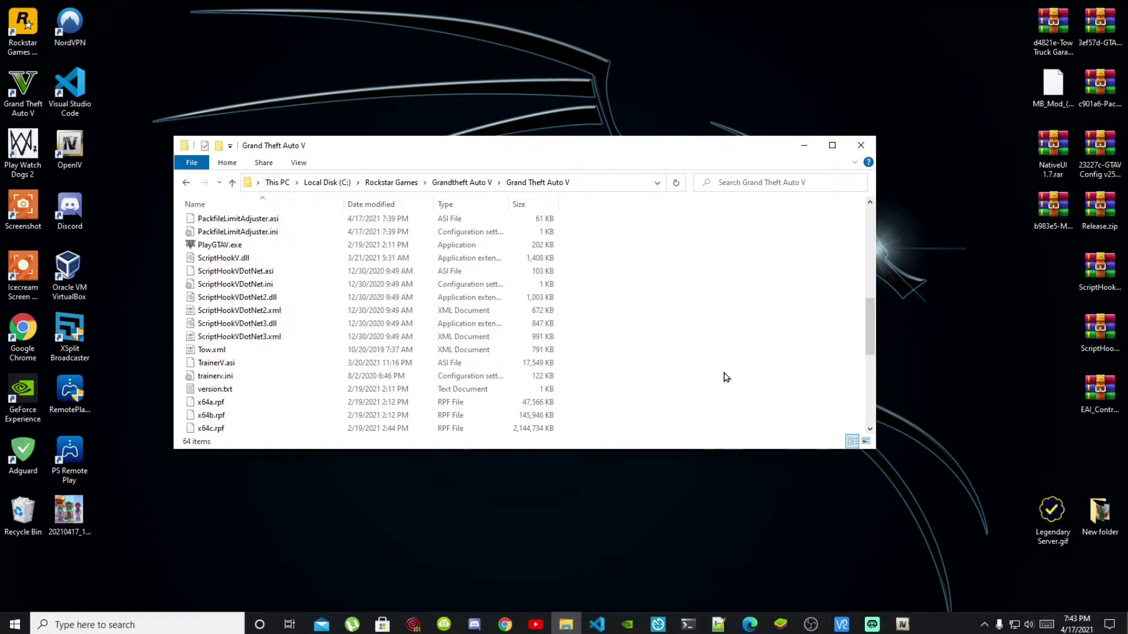
# Open the 23227c-GTAV Config v25.5.rar archive from the desktop and go to the 5x traffic 5x peds folder inside Gta Config v25.5.
pyautogui.click(1026, 296)
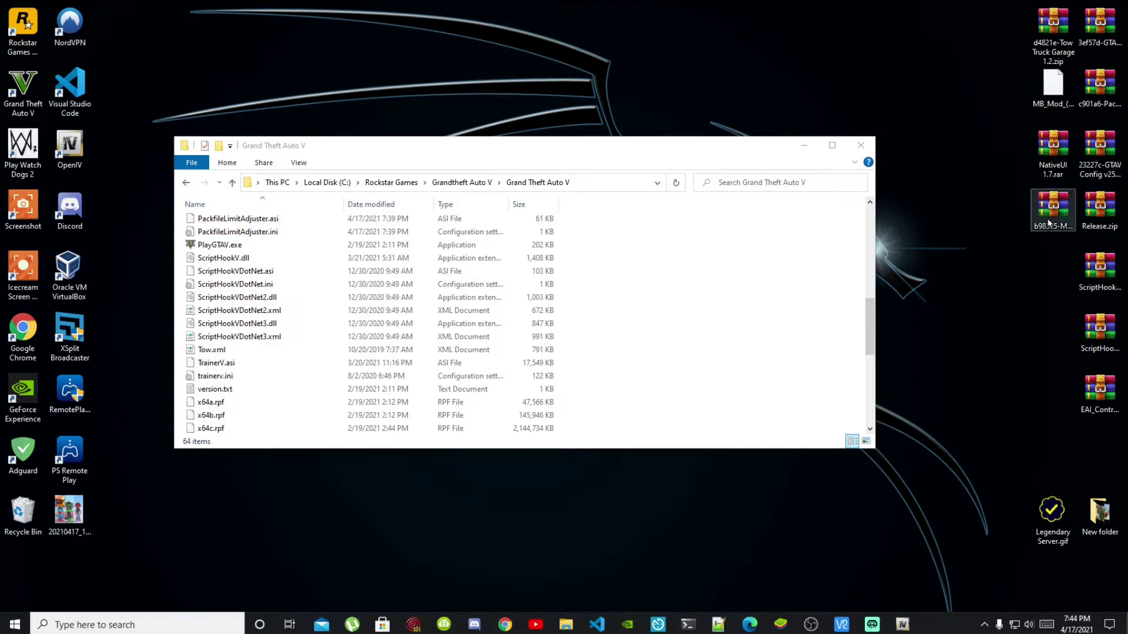
pyautogui.click(1105, 25)
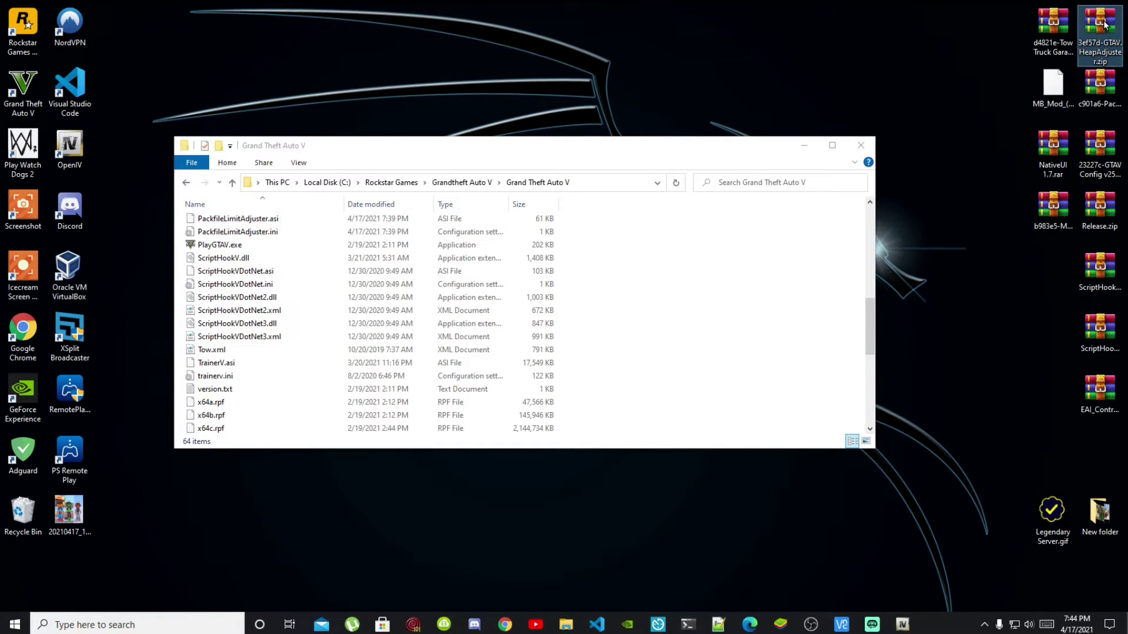
pyautogui.click(1099, 87)
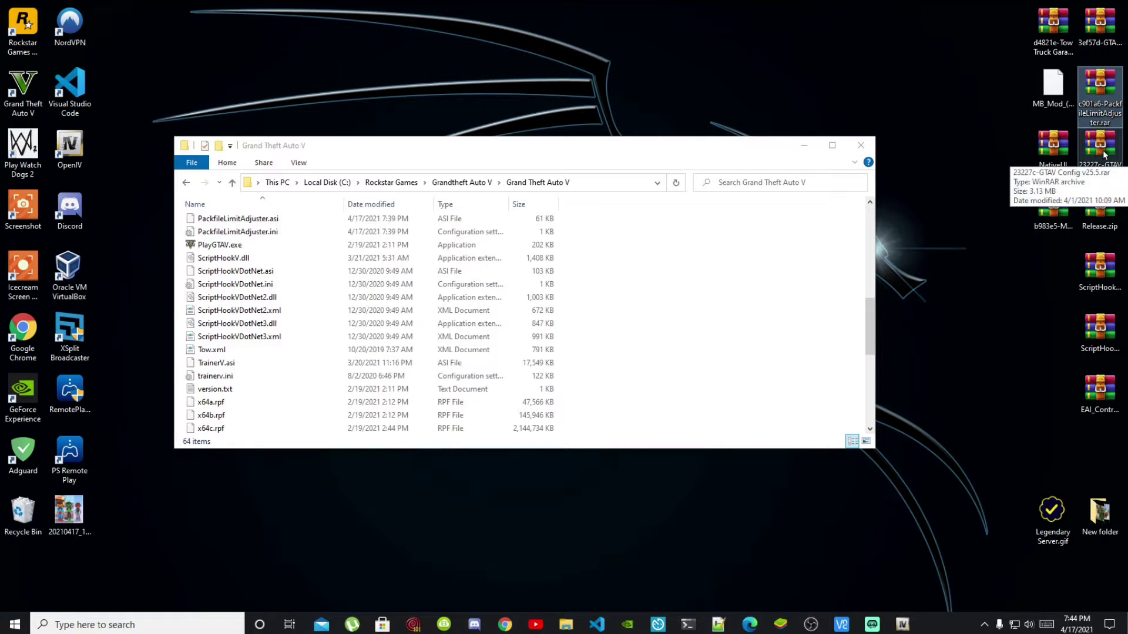
pyautogui.click(1094, 170)
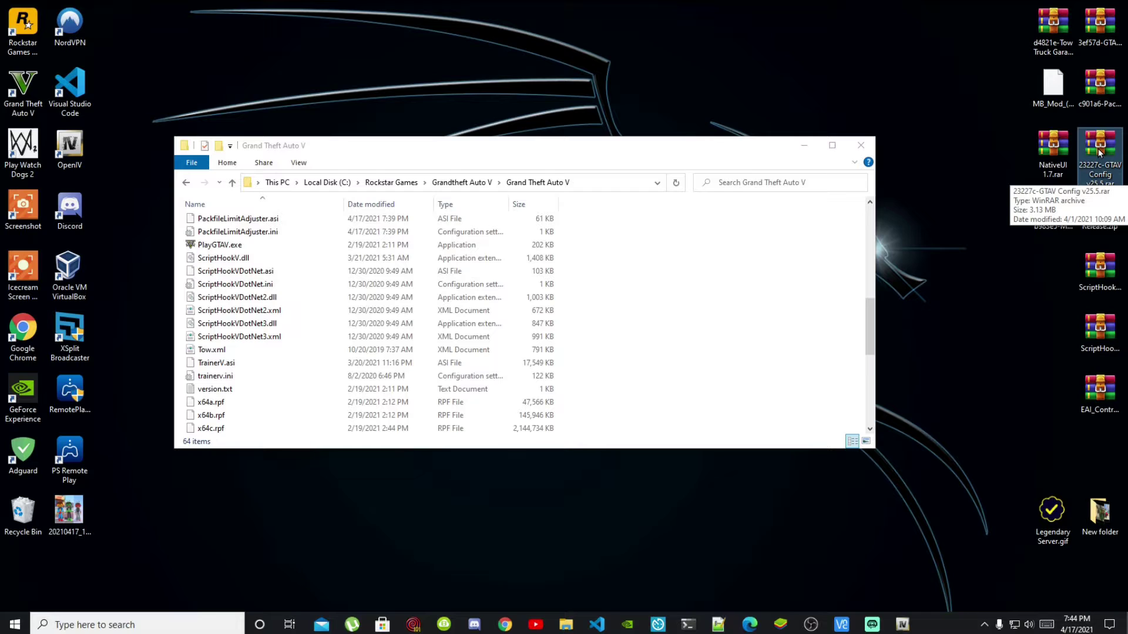
pyautogui.doubleClick(1099, 162)
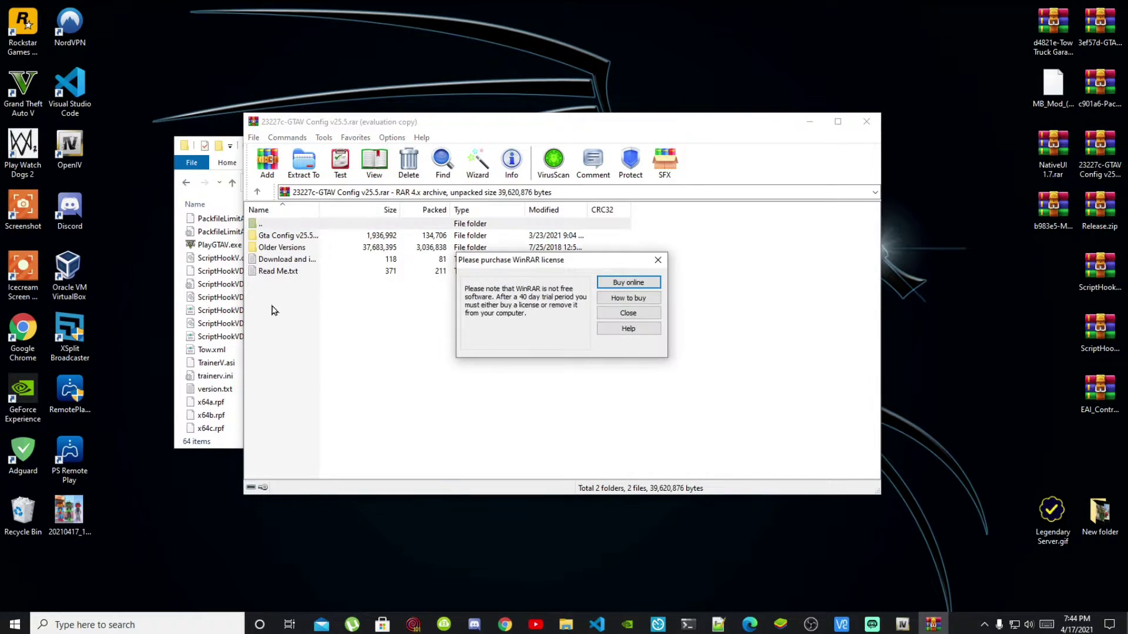
pyautogui.click(658, 262)
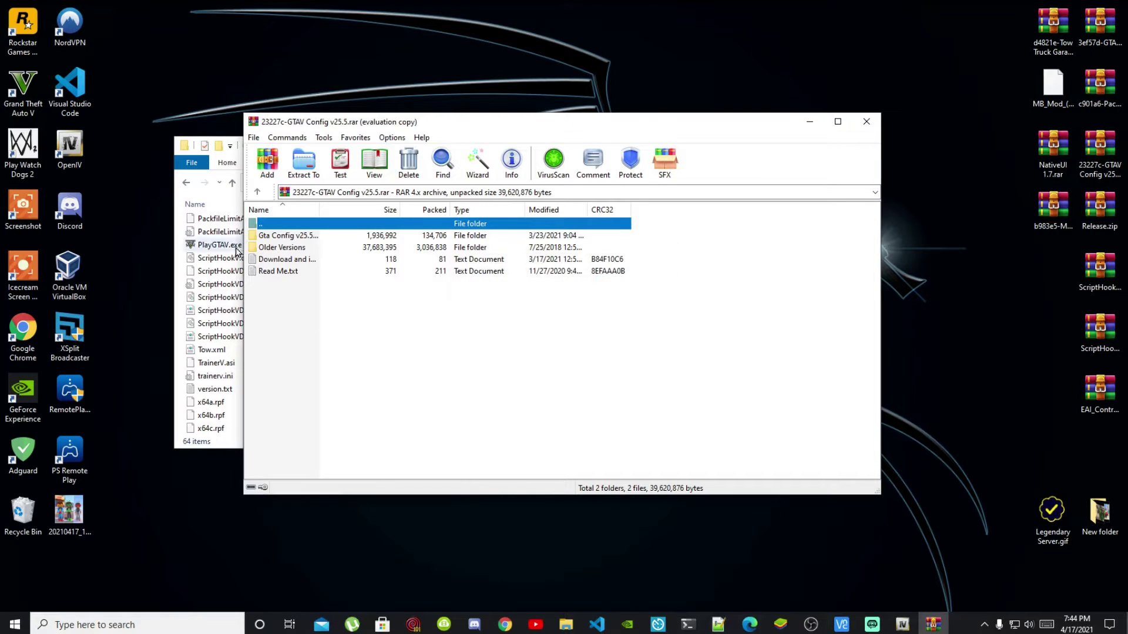
pyautogui.doubleClick(284, 237)
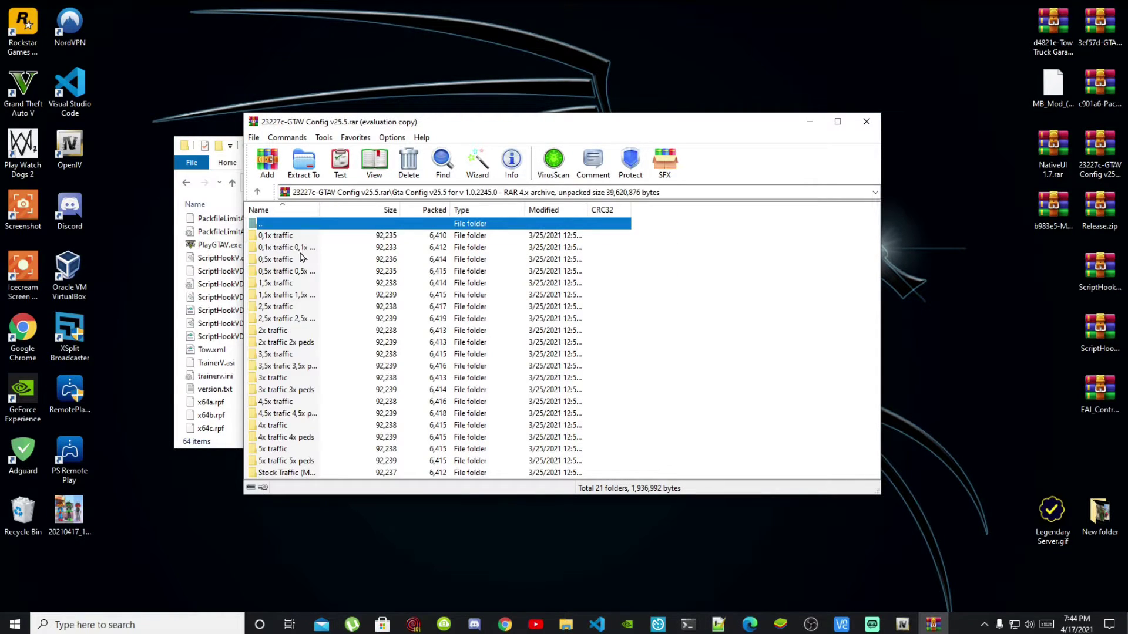
pyautogui.doubleClick(292, 463)
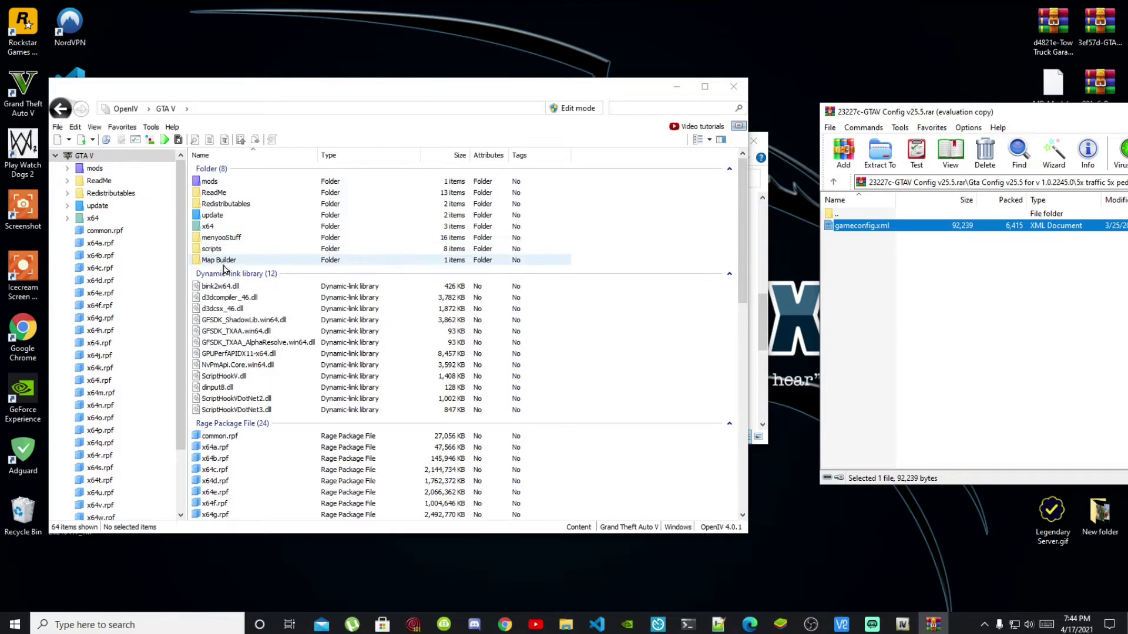
# In OpenIV, open the mods\update\update.rpf\common\data folder and locate gameconfig.xml.
pyautogui.doubleClick(209, 182)
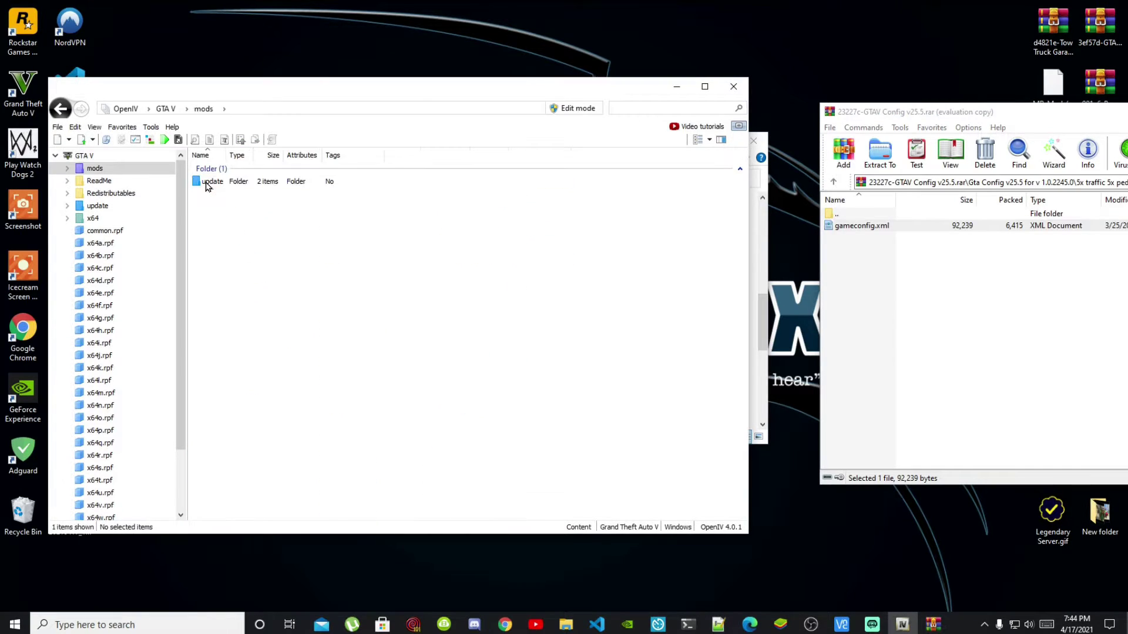
pyautogui.doubleClick(211, 184)
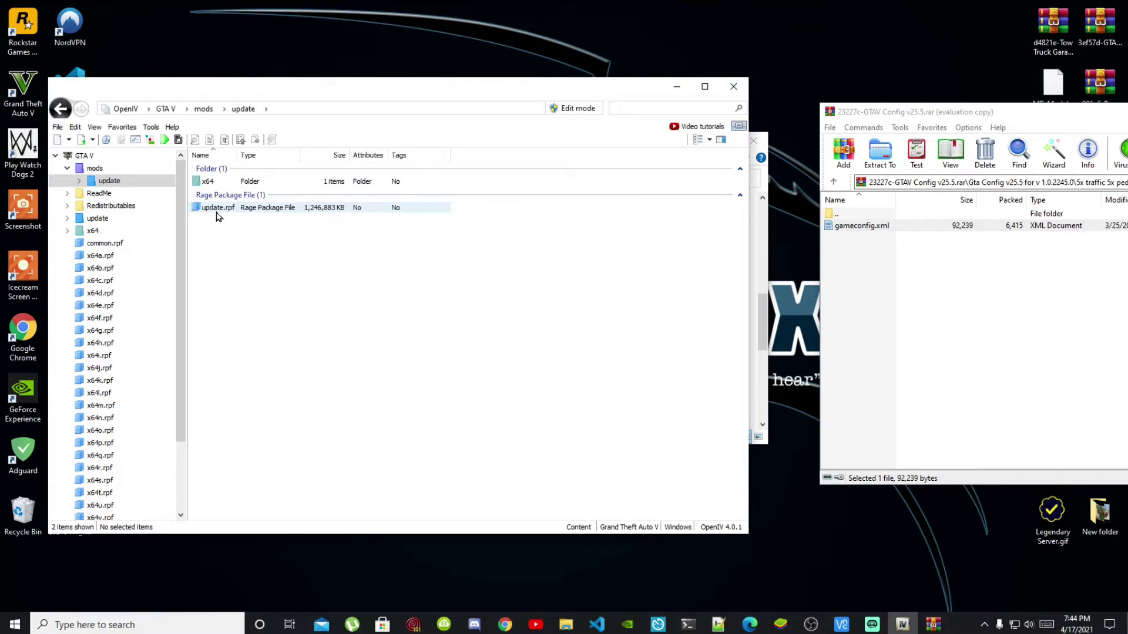
pyautogui.doubleClick(217, 210)
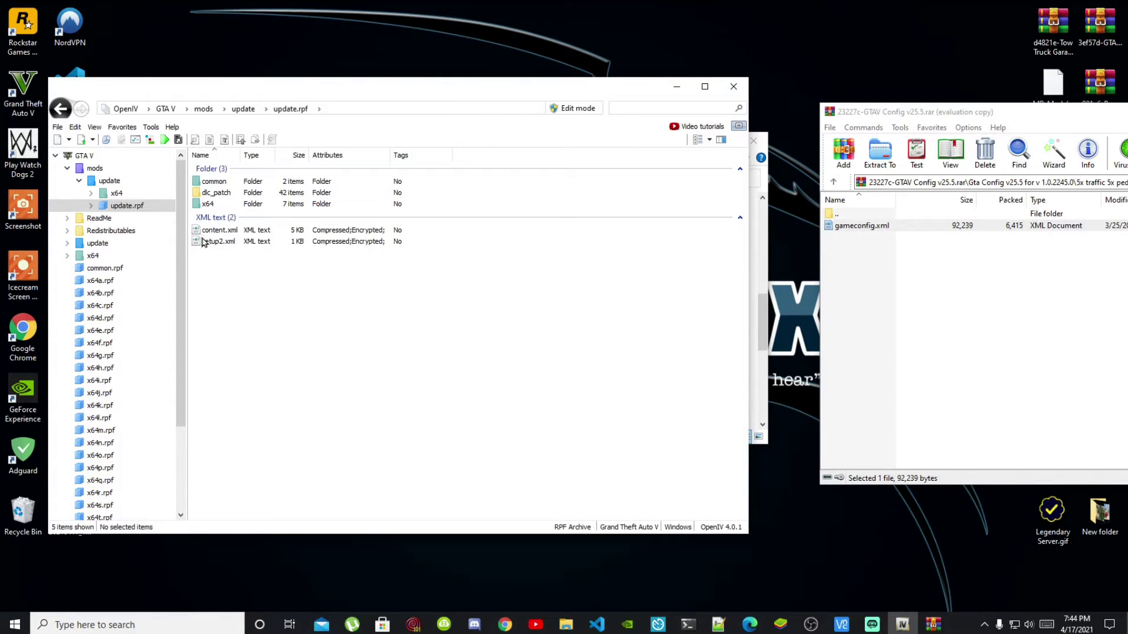
pyautogui.doubleClick(207, 183)
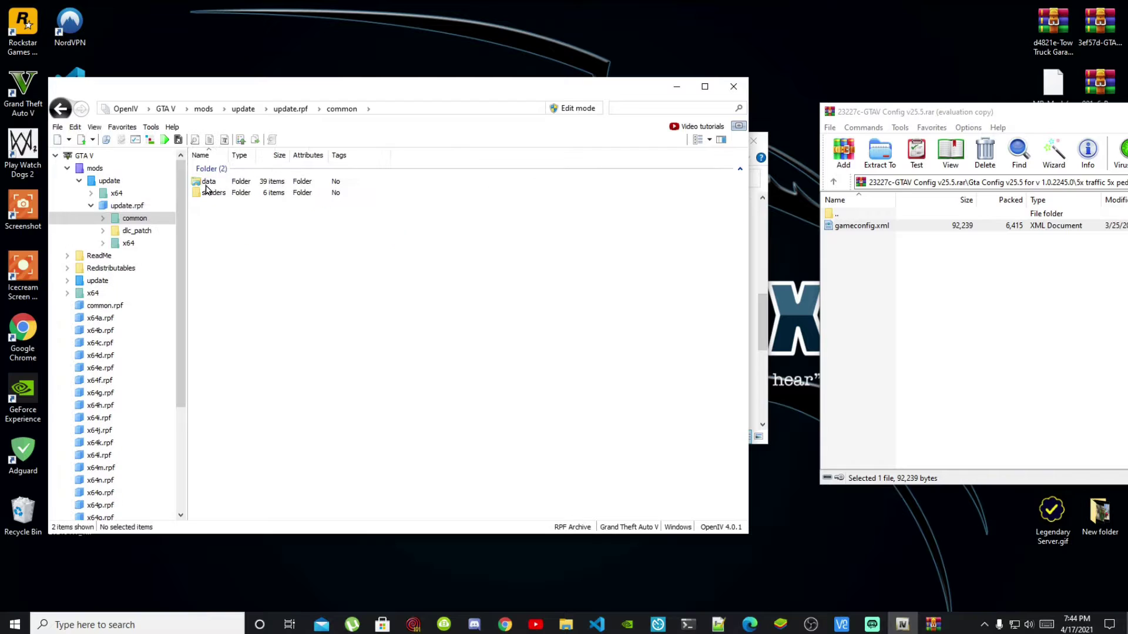
pyautogui.doubleClick(206, 184)
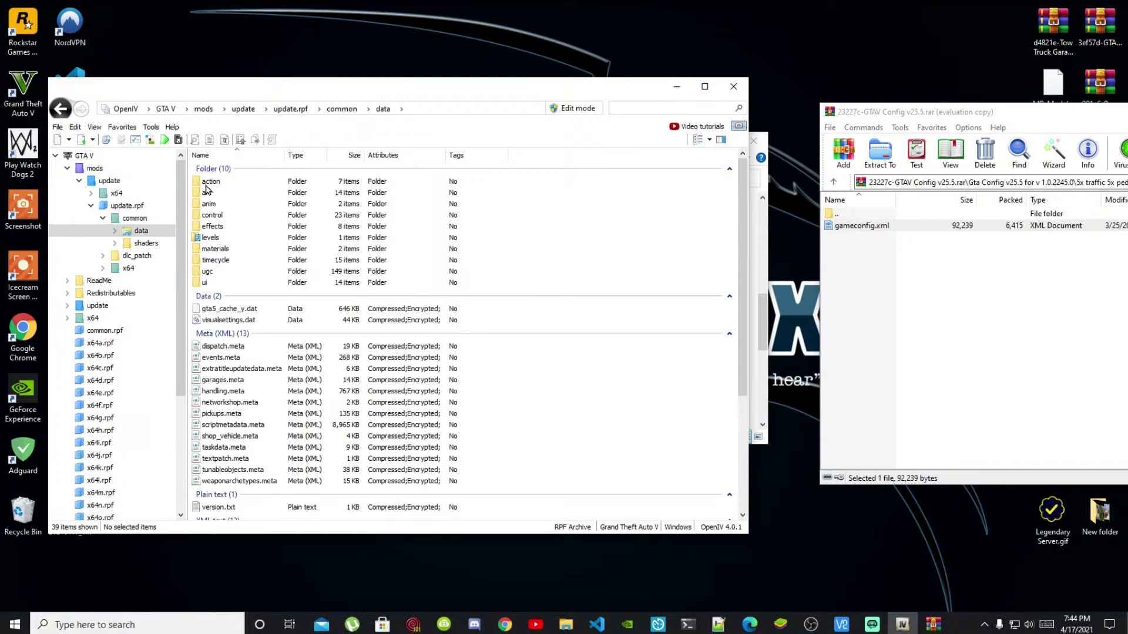
pyautogui.scroll(-3, 286, 292)
pyautogui.scroll(-3, 287, 292)
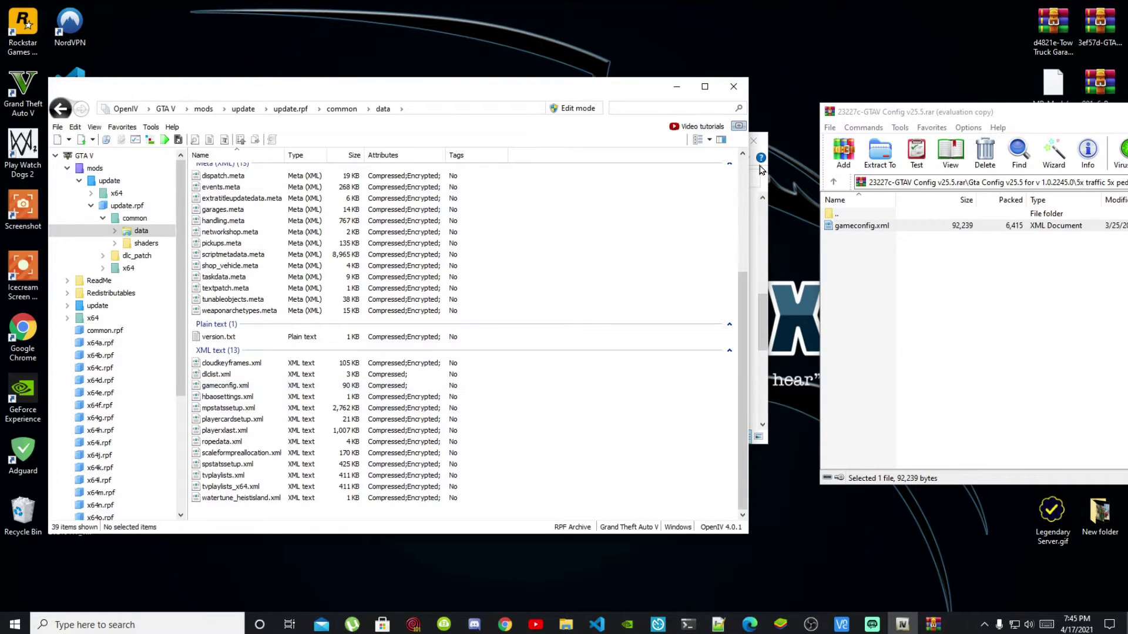
# Enable edit mode, copy gameconfig.xml from the config archive into the data folder, and turn edit mode off.
pyautogui.click(570, 110)
pyautogui.click(606, 355)
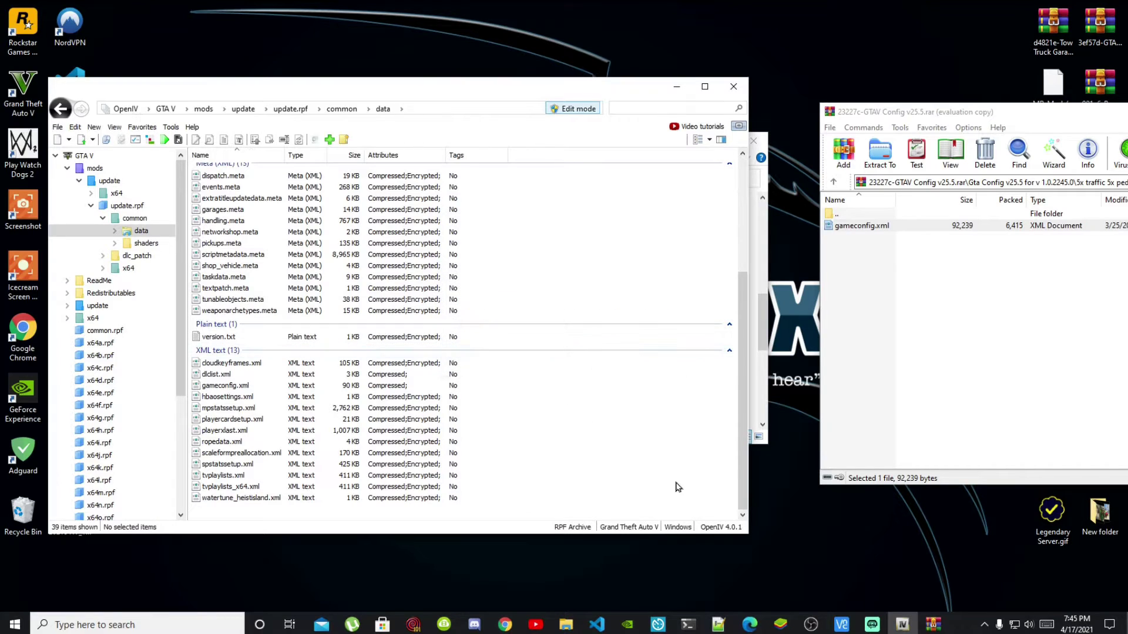
pyautogui.click(1041, 326)
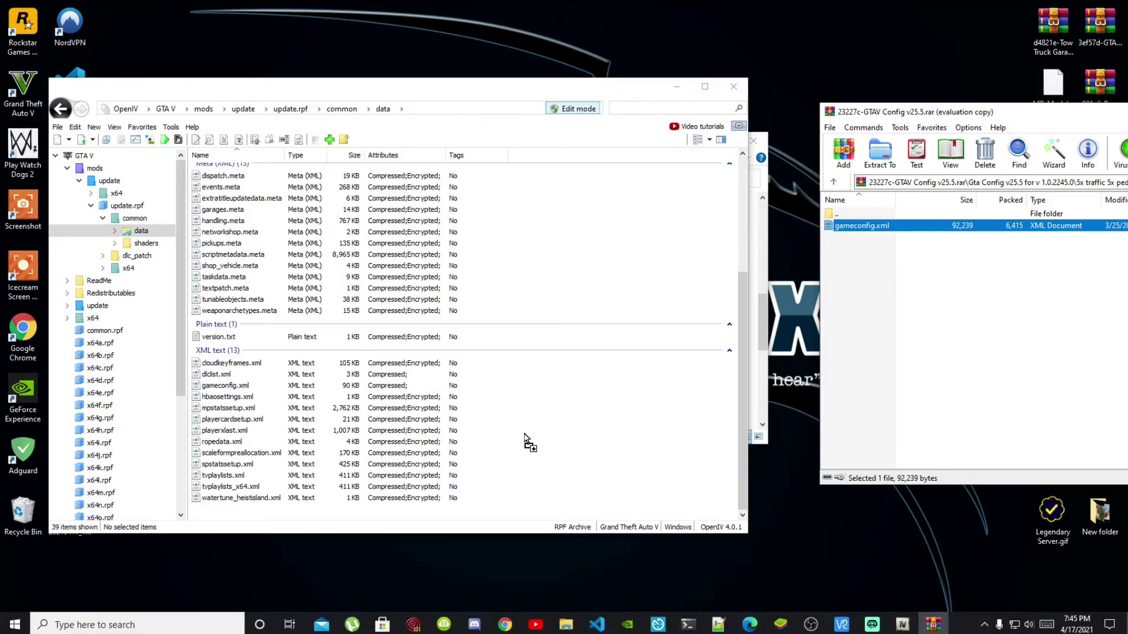
pyautogui.click(564, 115)
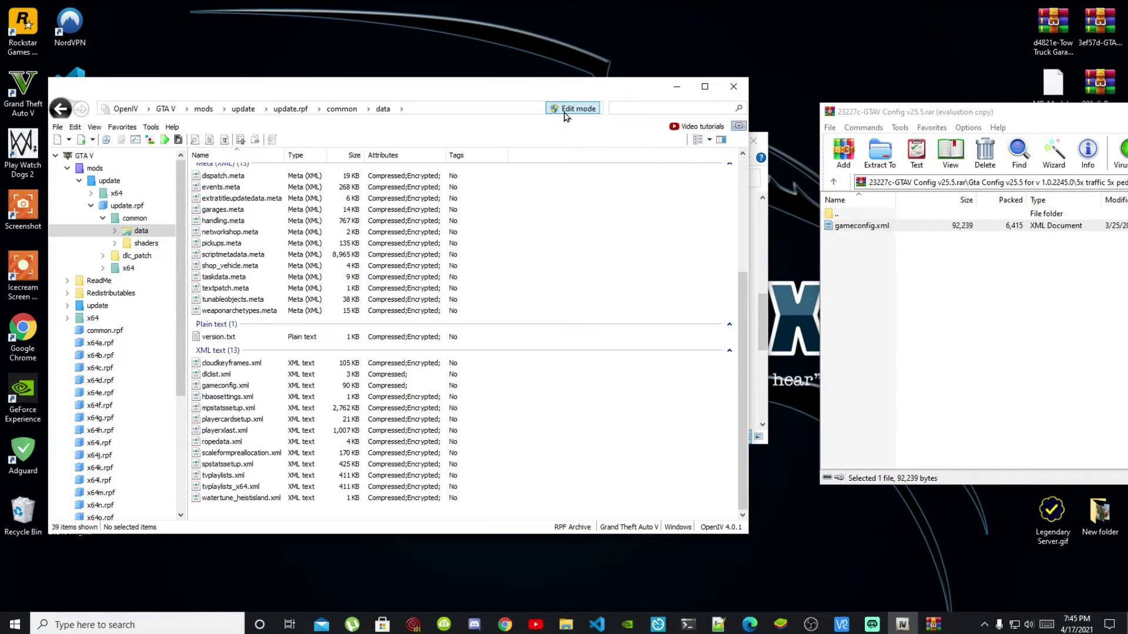
# Return to the GTA V root folder in OpenIV, then close OpenIV and the GTAV Config archive.
pyautogui.click(165, 110)
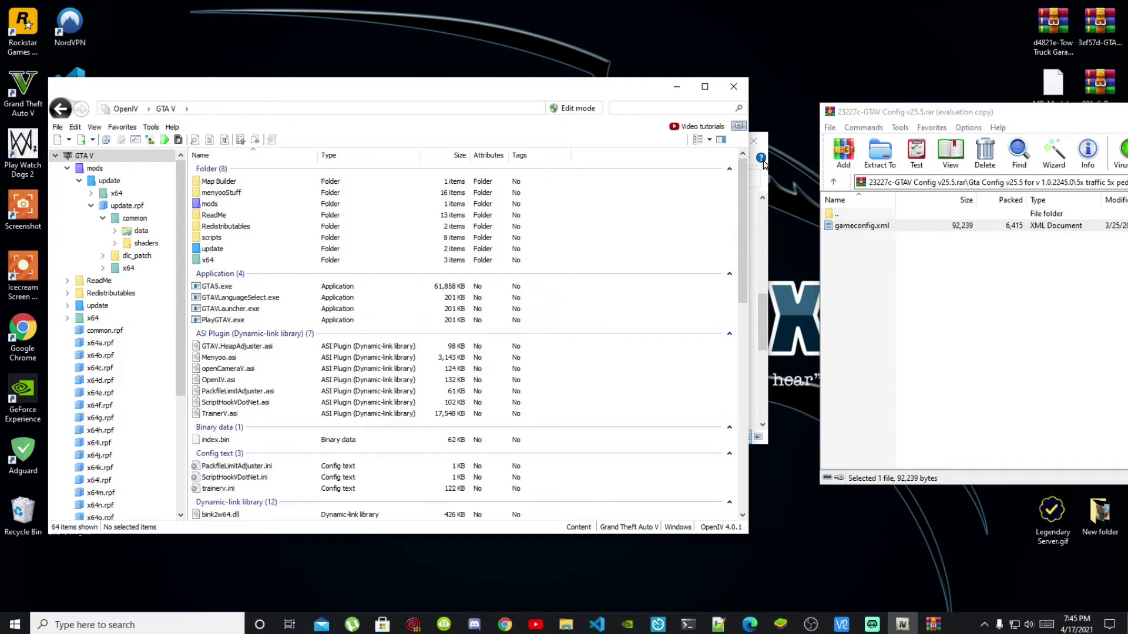
pyautogui.click(733, 86)
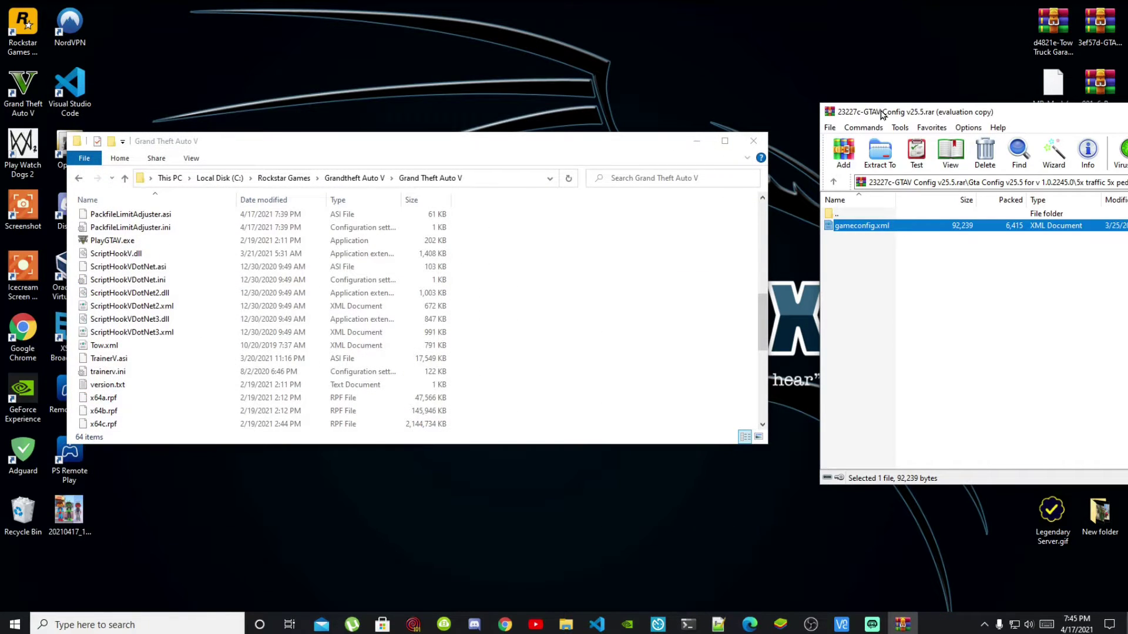
pyautogui.moveTo(881, 115); pyautogui.dragTo(250, 144)
pyautogui.click(811, 139)
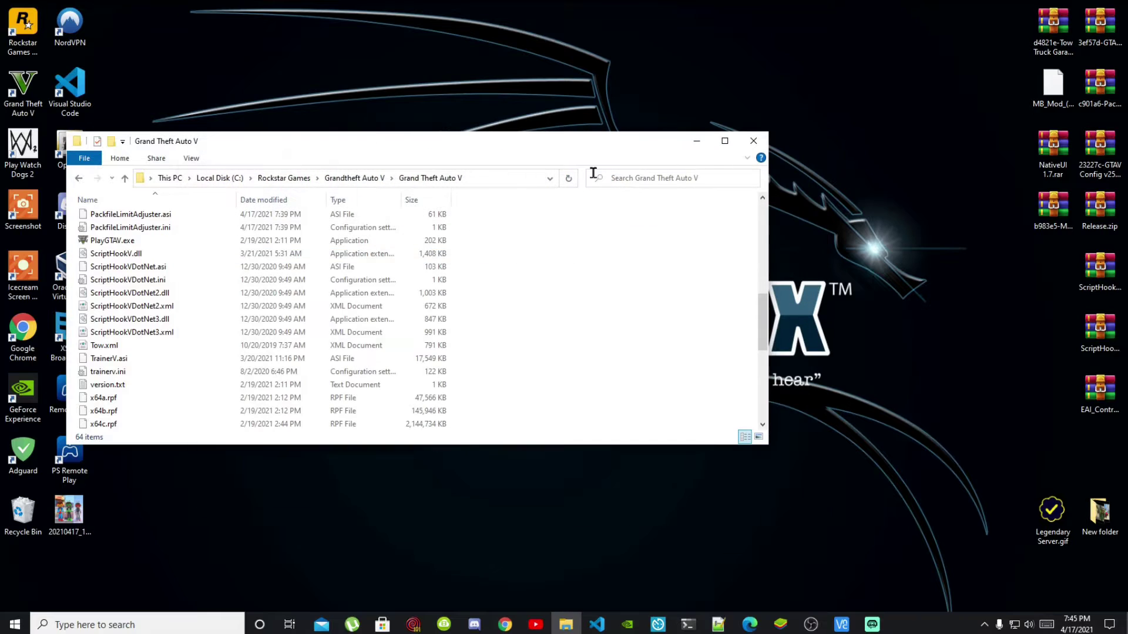
# Refresh the Grand Theft Auto V folder, check the contents of its scripts folder, and close the File Explorer window.
pyautogui.moveTo(590, 147); pyautogui.dragTo(841, 138)
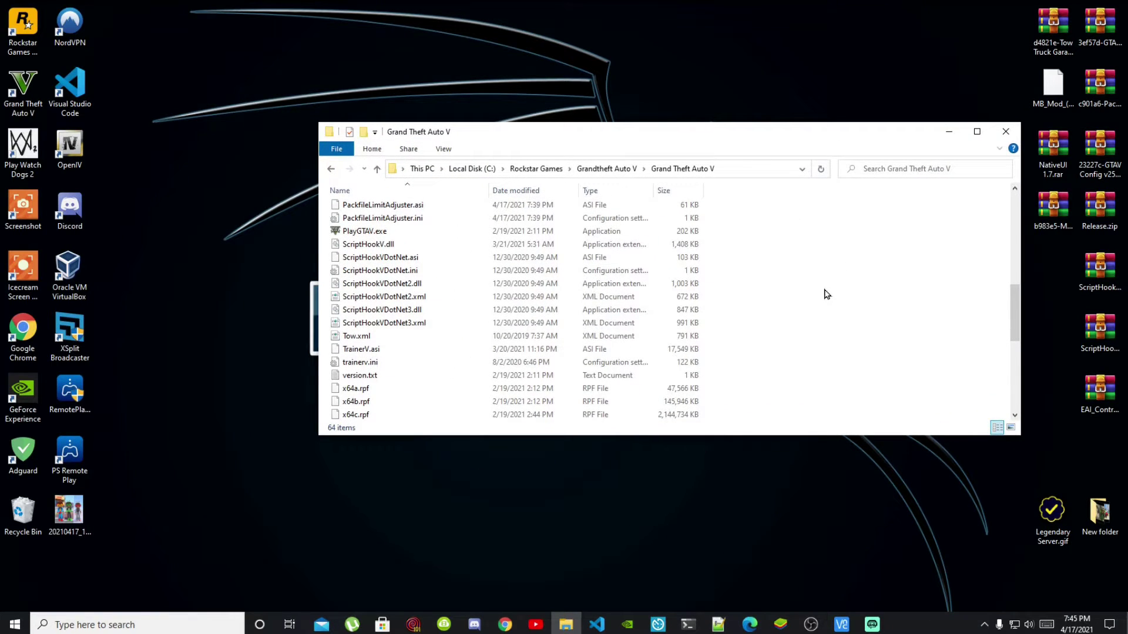
pyautogui.scroll(10, 749, 287)
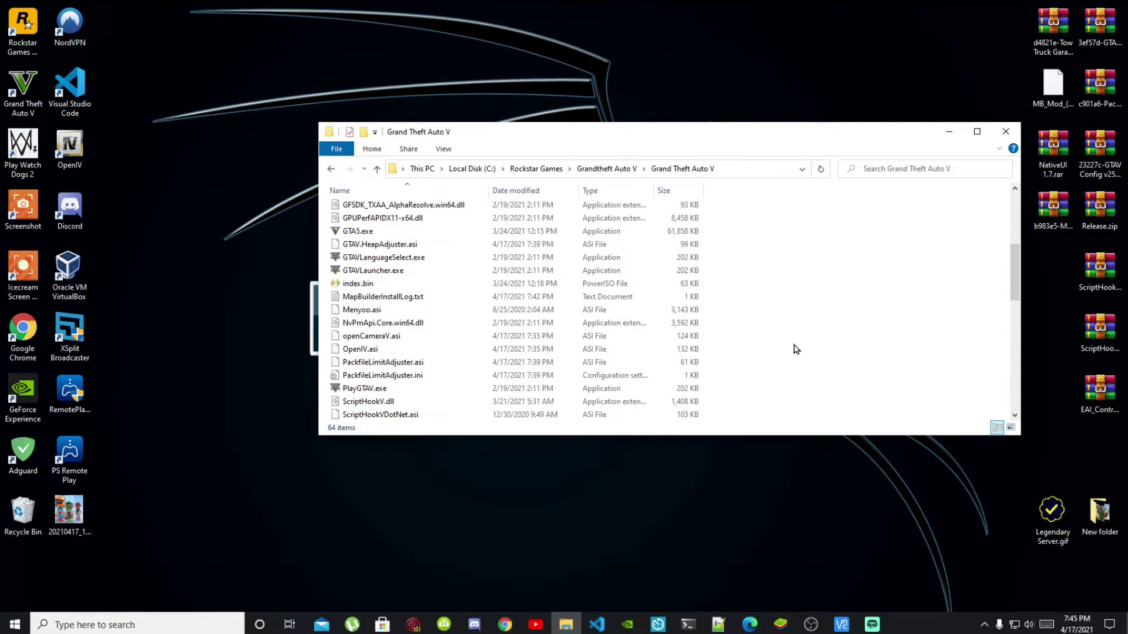
pyautogui.rightClick(803, 314)
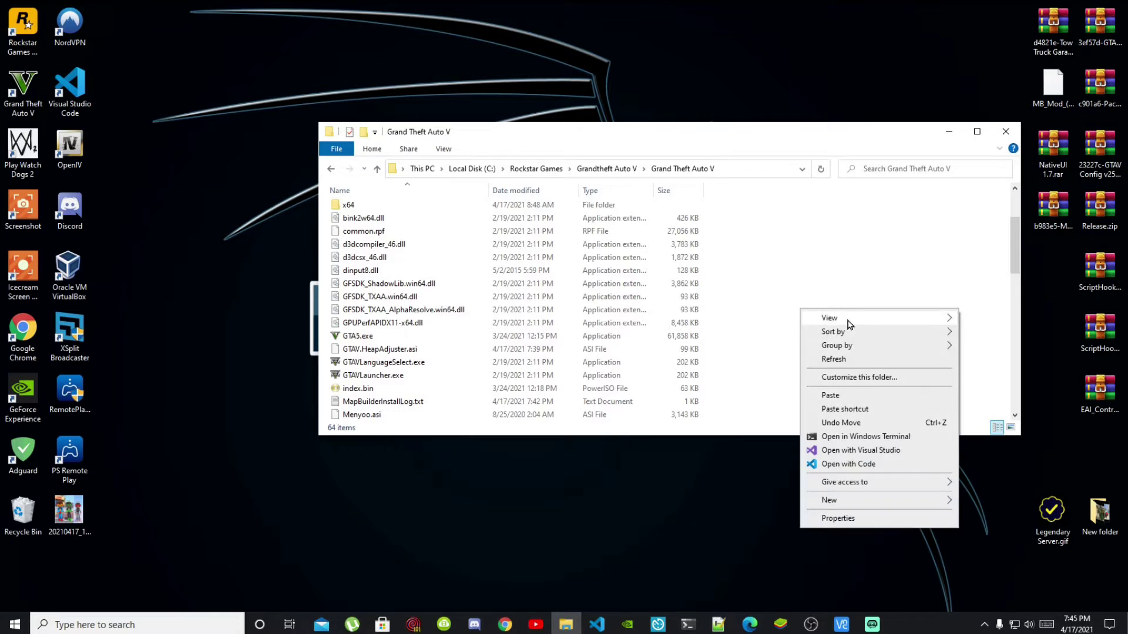
pyautogui.click(832, 361)
pyautogui.doubleClick(348, 274)
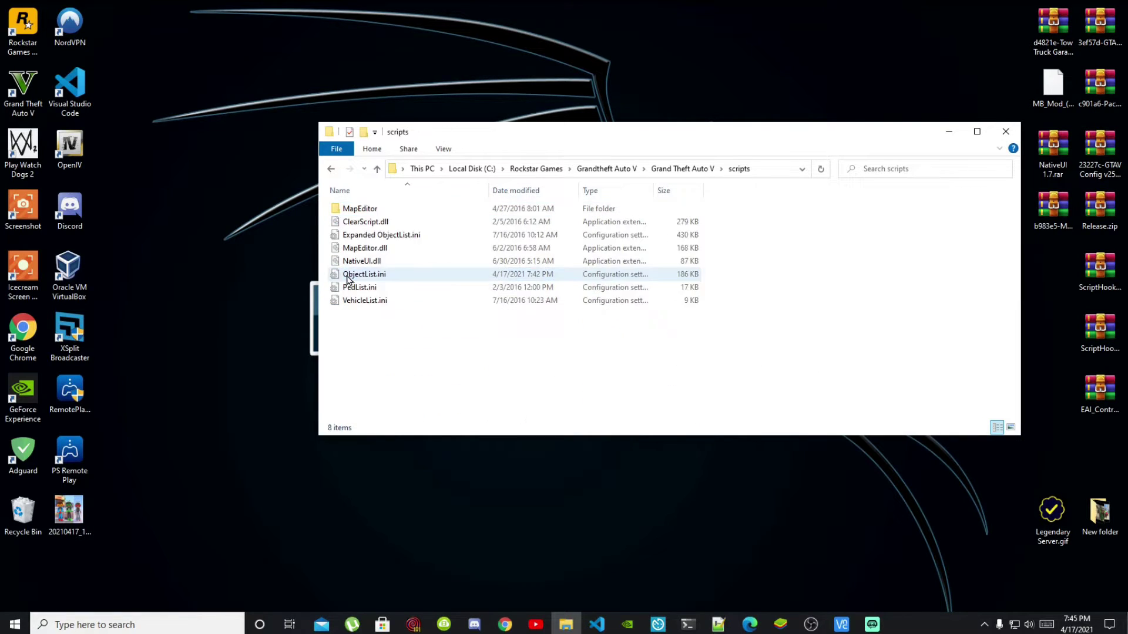
pyautogui.click(331, 169)
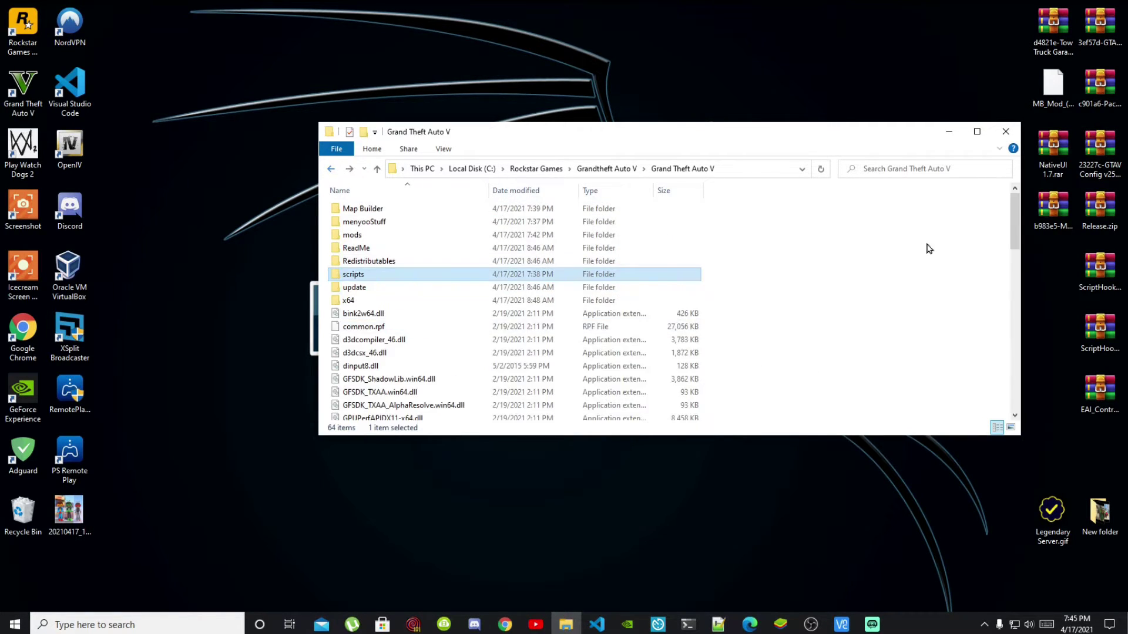
pyautogui.click(1010, 131)
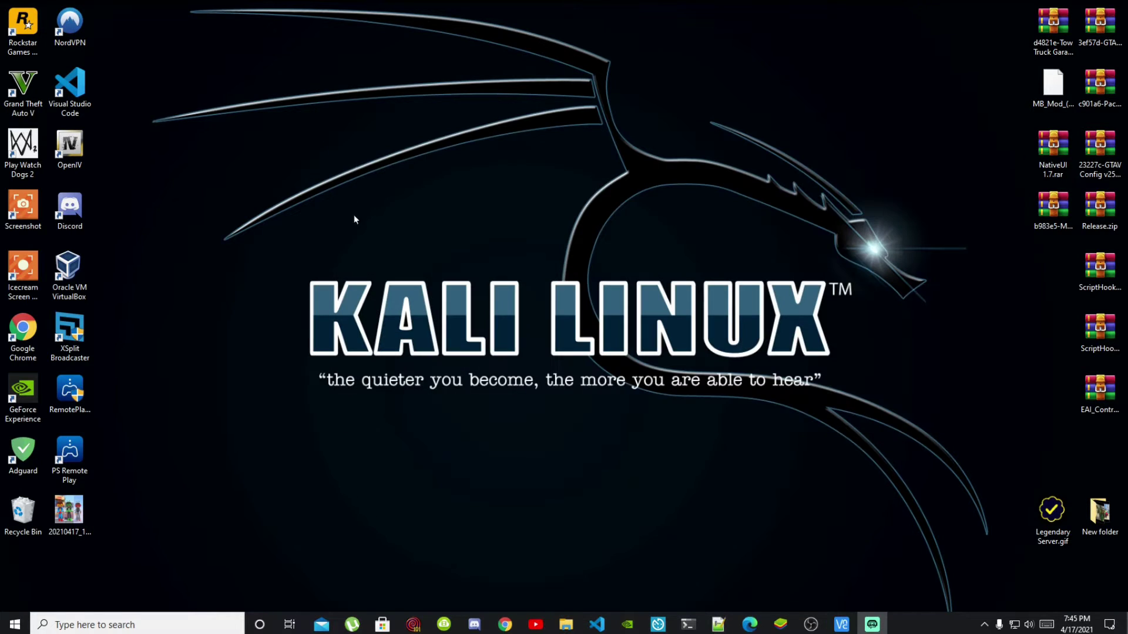
pyautogui.rightClick(517, 157)
pyautogui.click(548, 197)
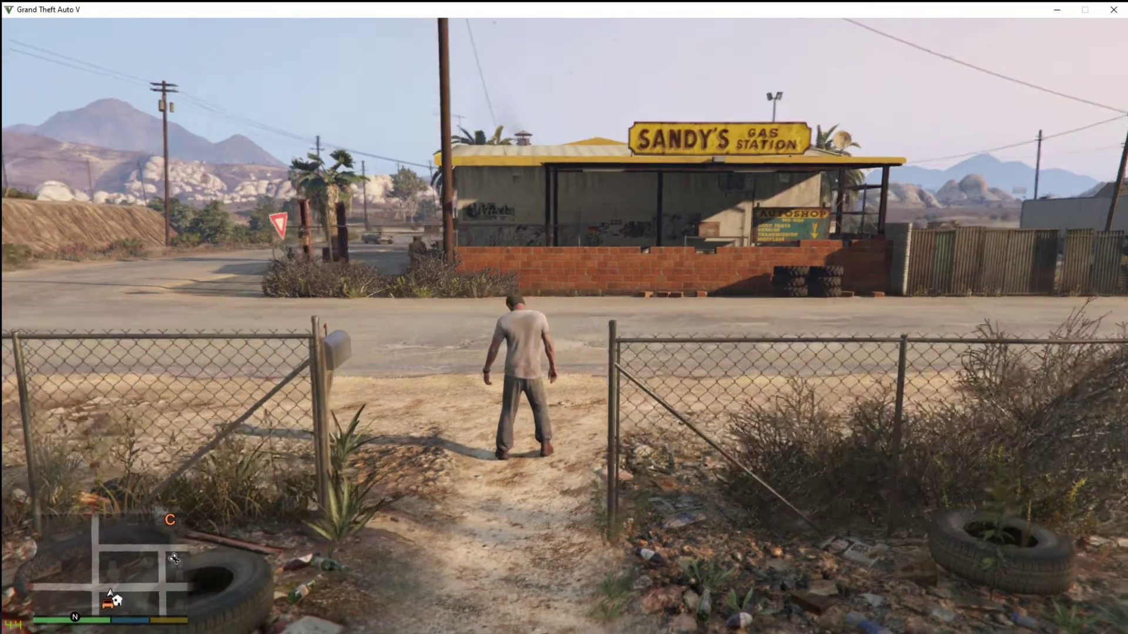
# In Grand Theft Auto V, walk the character along the roadside across from Sandy's Gas Station.
pyautogui.press('w')
pyautogui.press('w')
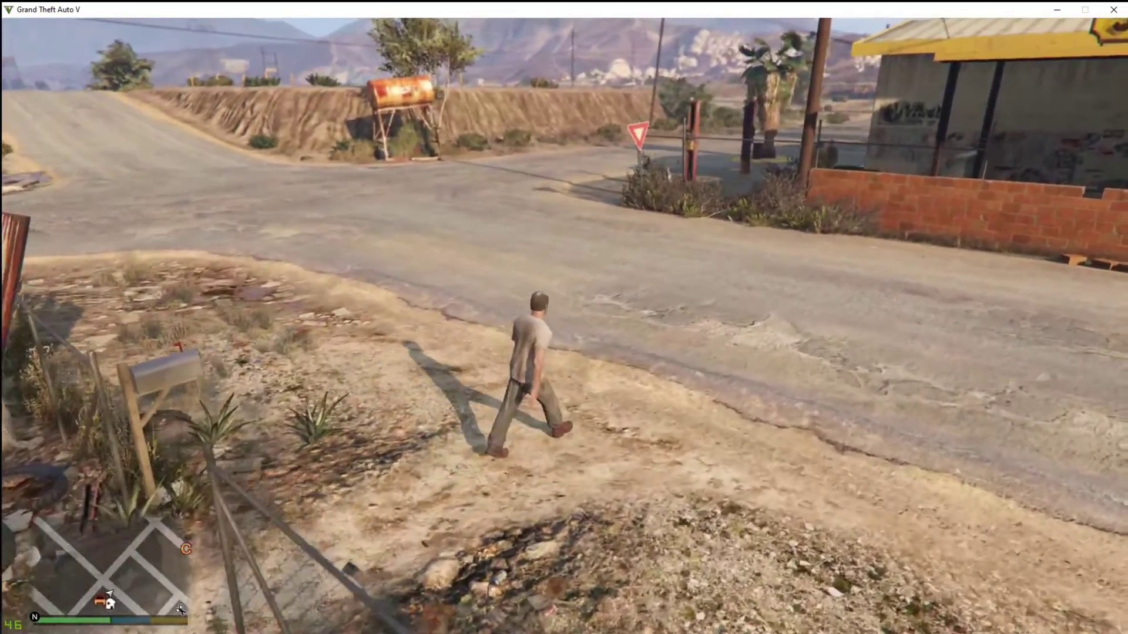
pyautogui.press('w')
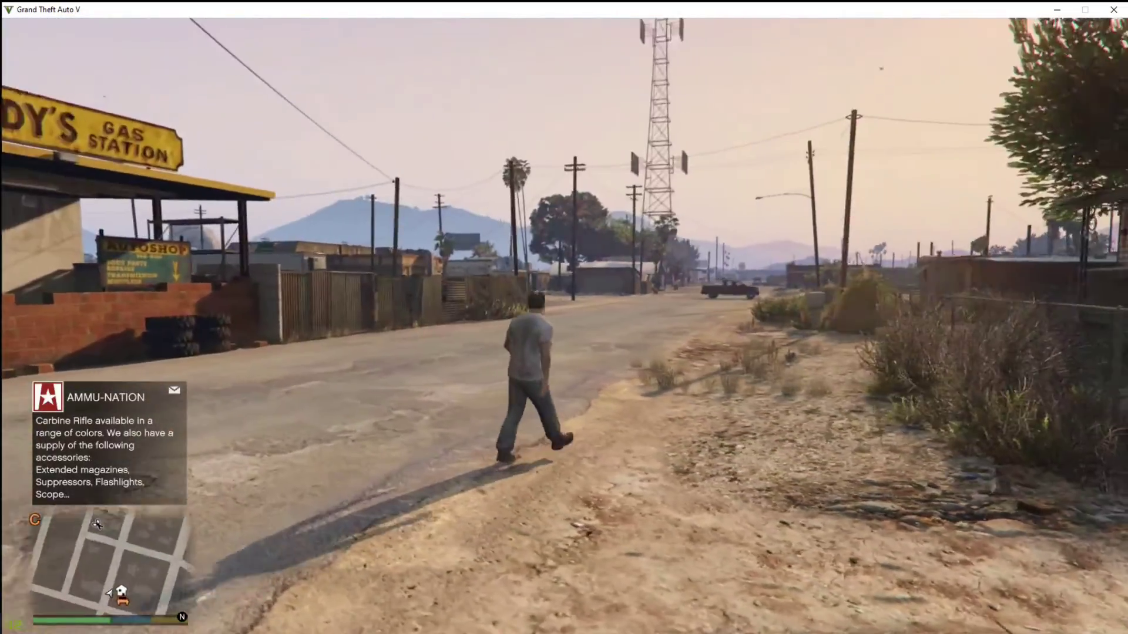
pyautogui.press('w')
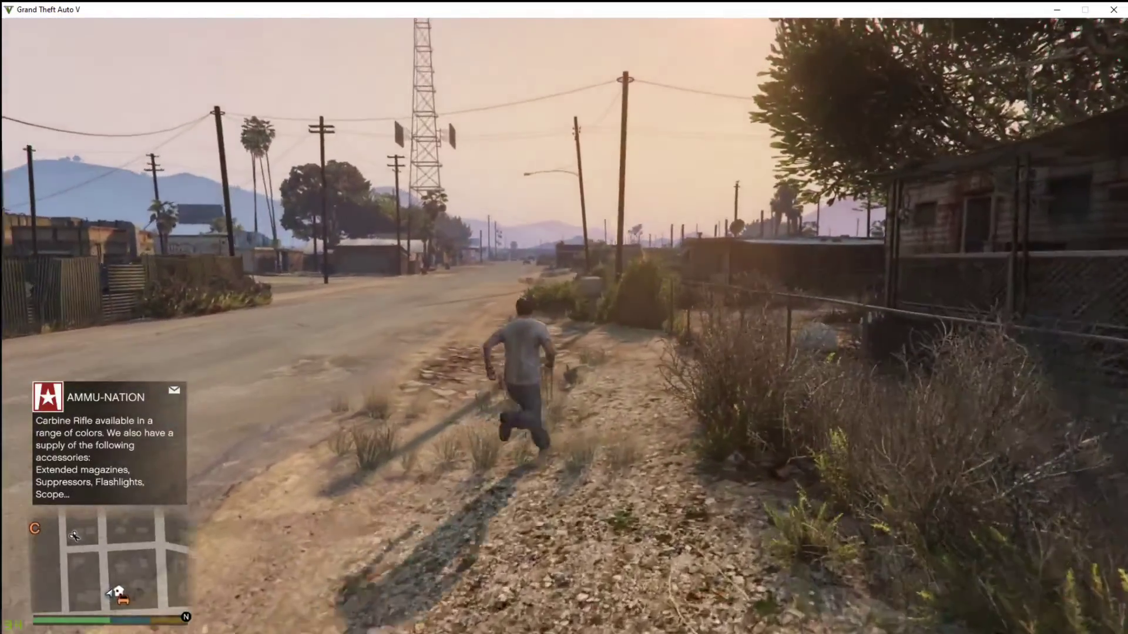
pyautogui.press('w')
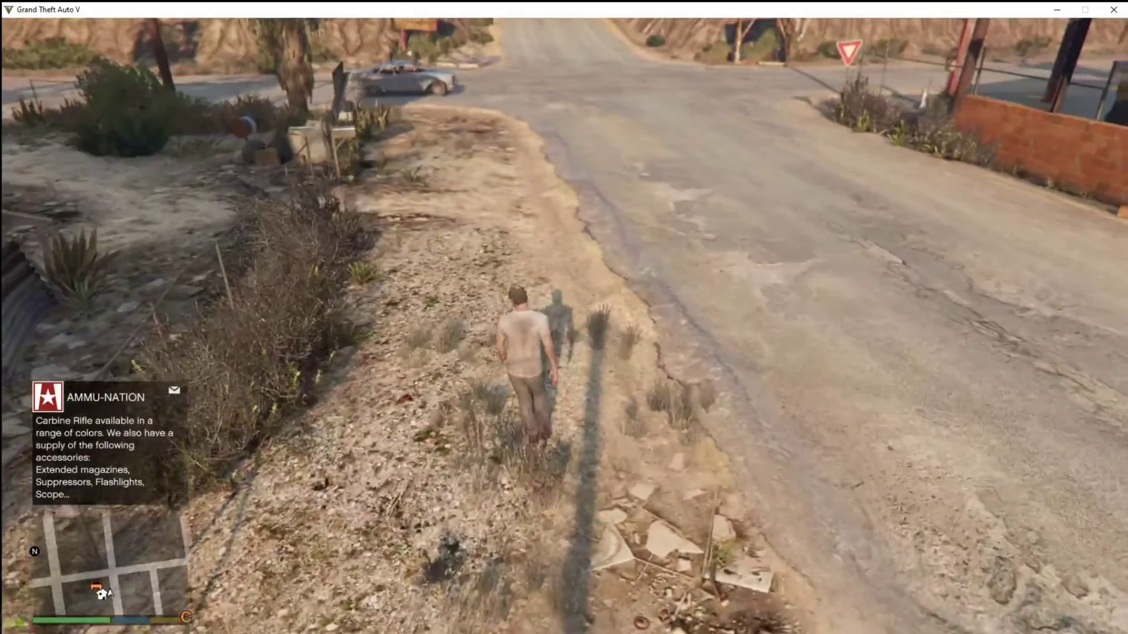
pyautogui.press('w')
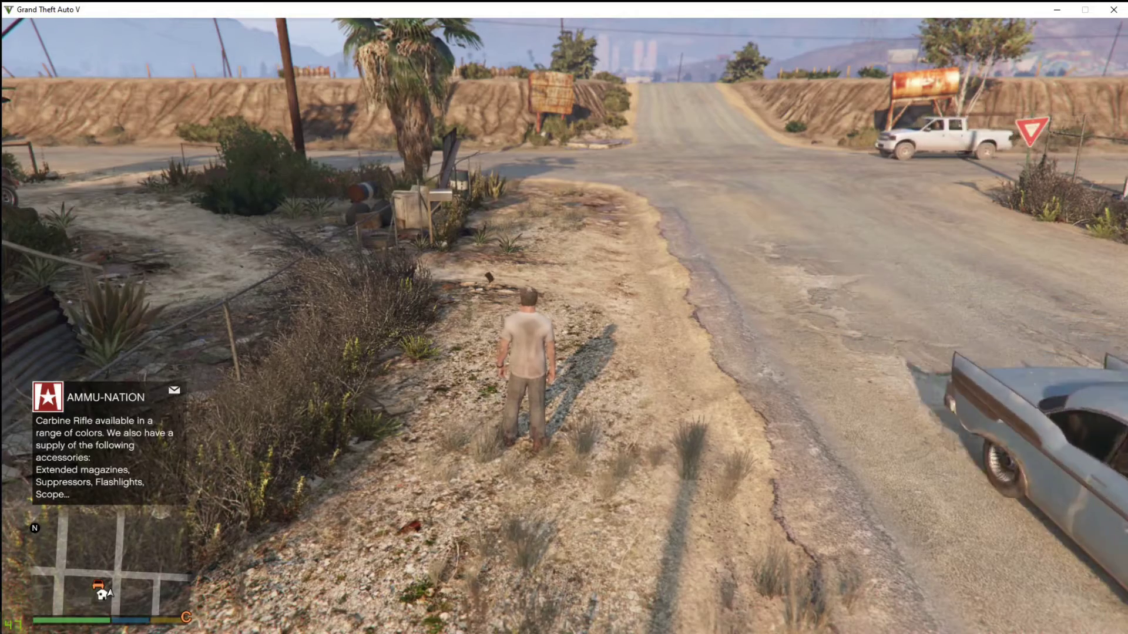
# Open Map Editor and start loading a map, using File Chooser as the format to browse the Grand Theft Auto V folder.
pyautogui.press('F7')
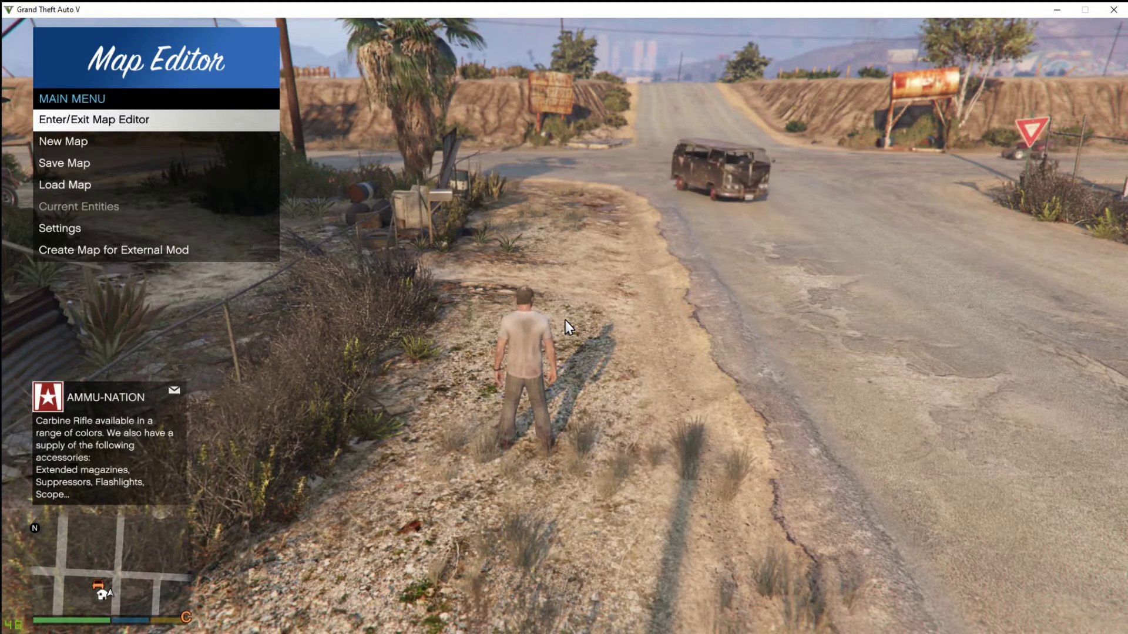
pyautogui.press('Down')
pyautogui.press('Down')
pyautogui.press('Down')
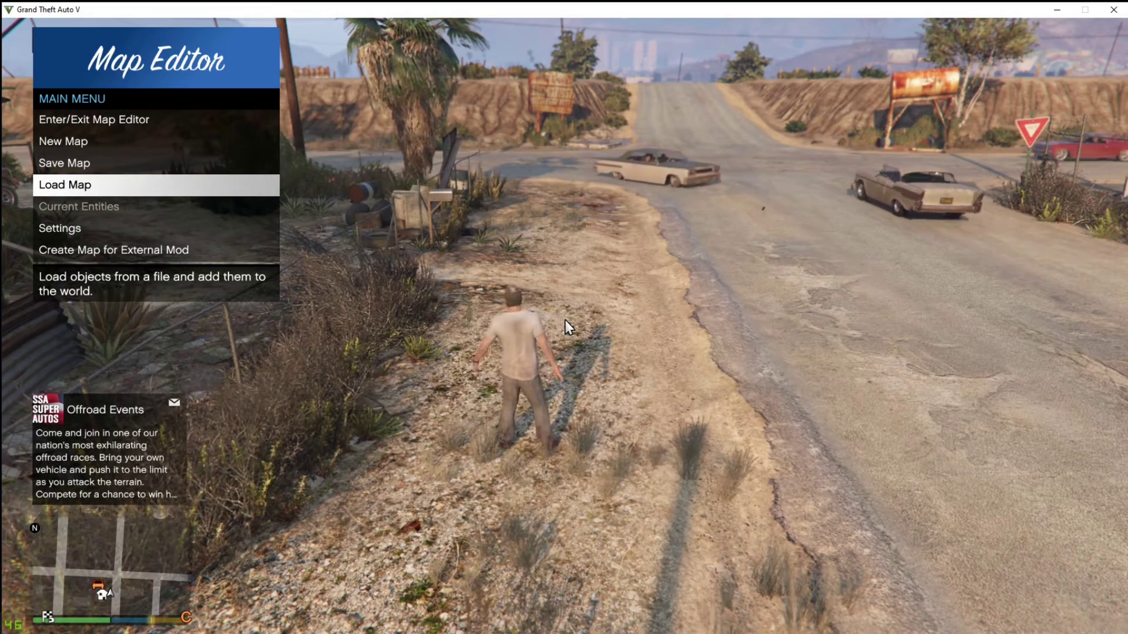
pyautogui.press('Return')
pyautogui.press('Down')
pyautogui.press('Down')
pyautogui.press('Down')
pyautogui.press('Down')
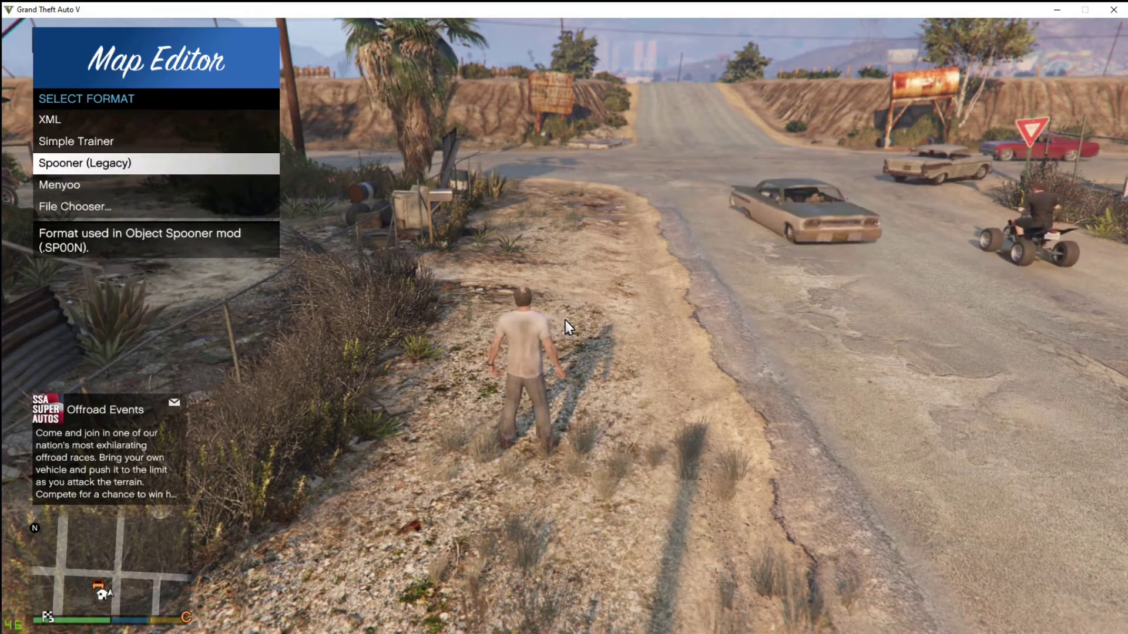
pyautogui.press('Return')
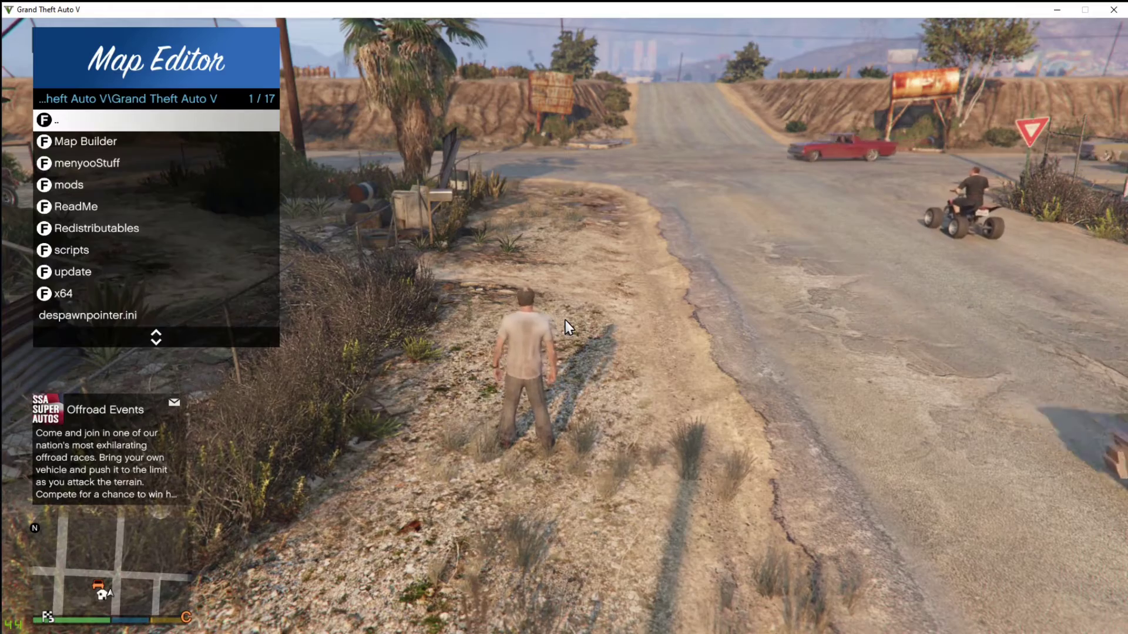
# Load the Tow Truck Centre map from Tow.xml in the Grand Theft Auto V folder.
pyautogui.press('Up')
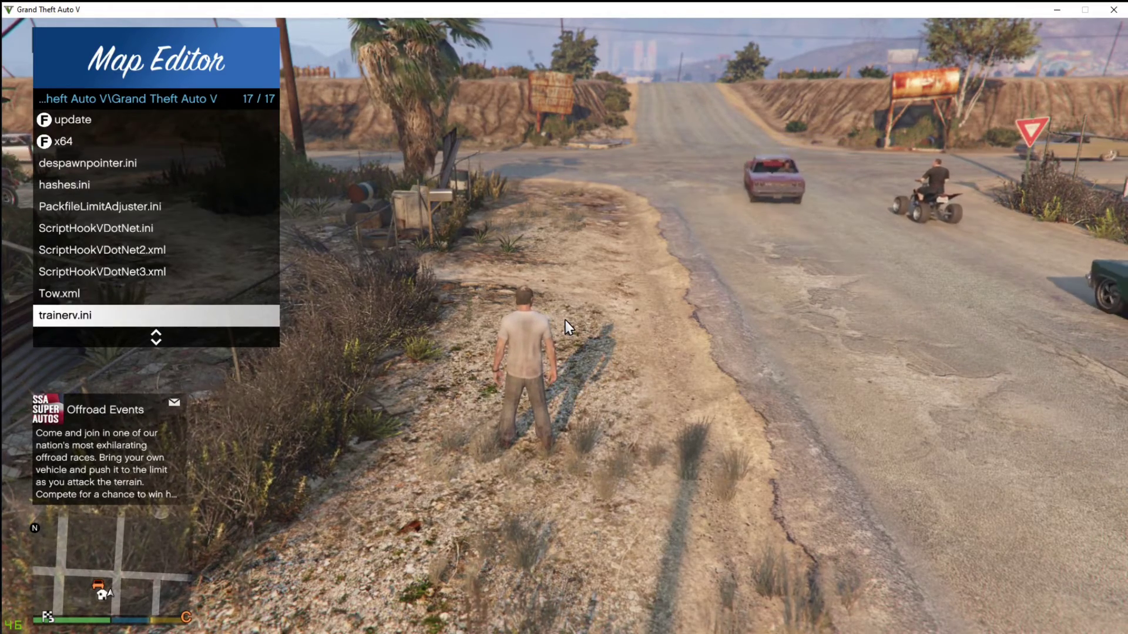
pyautogui.press('Up')
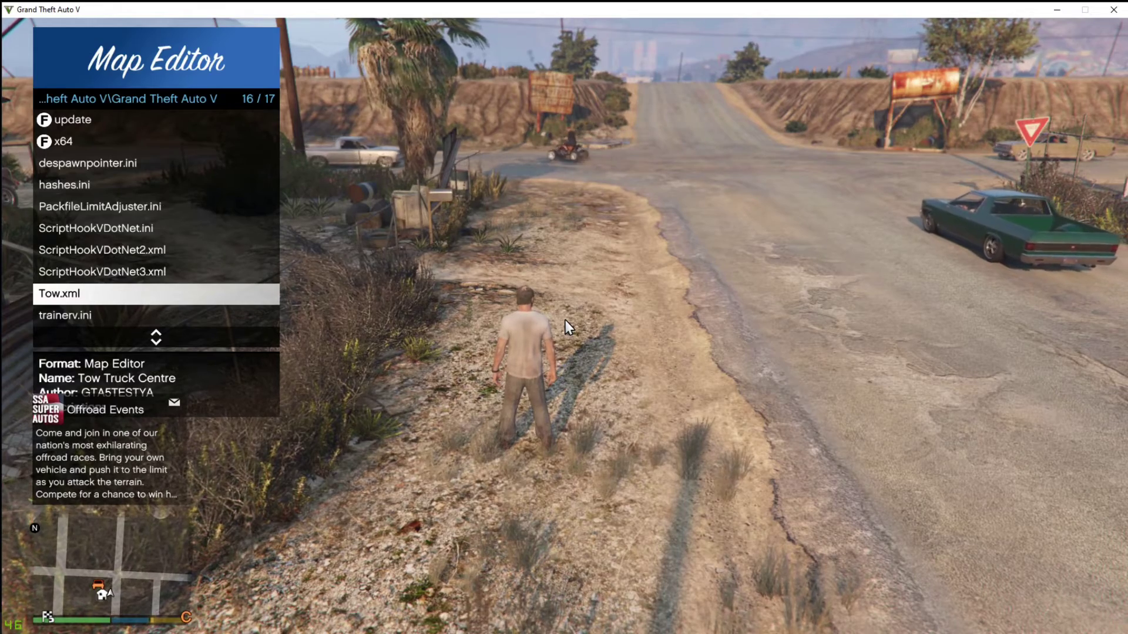
pyautogui.press('Return')
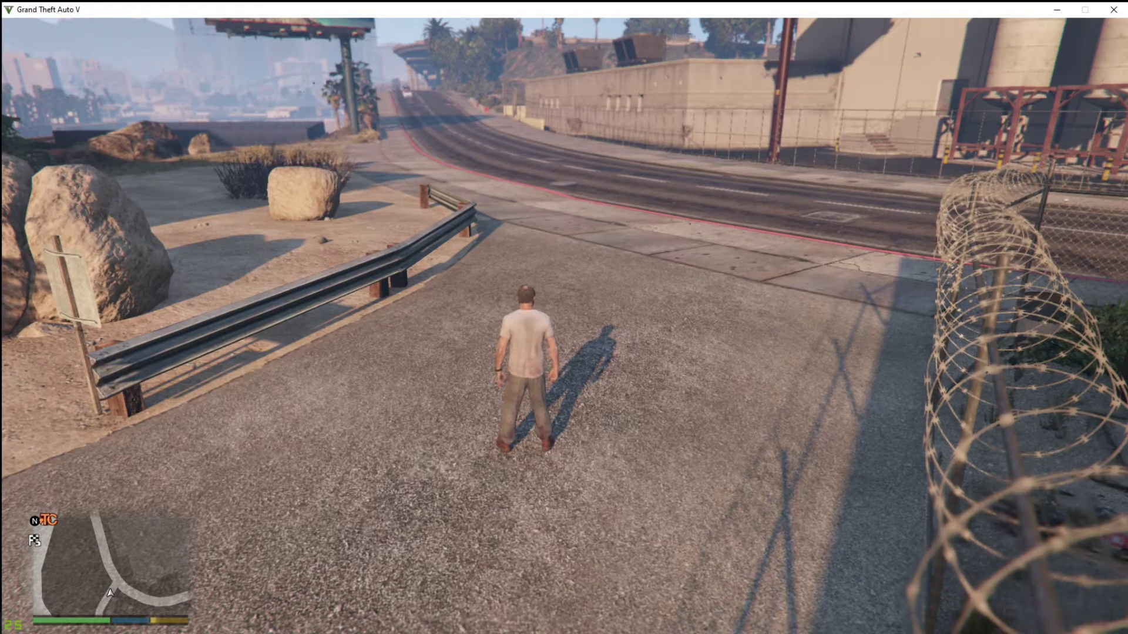
# Walk the character around the entrance of the loaded map, along the sidewalk near the Auto Repairs sign.
pyautogui.press('d')
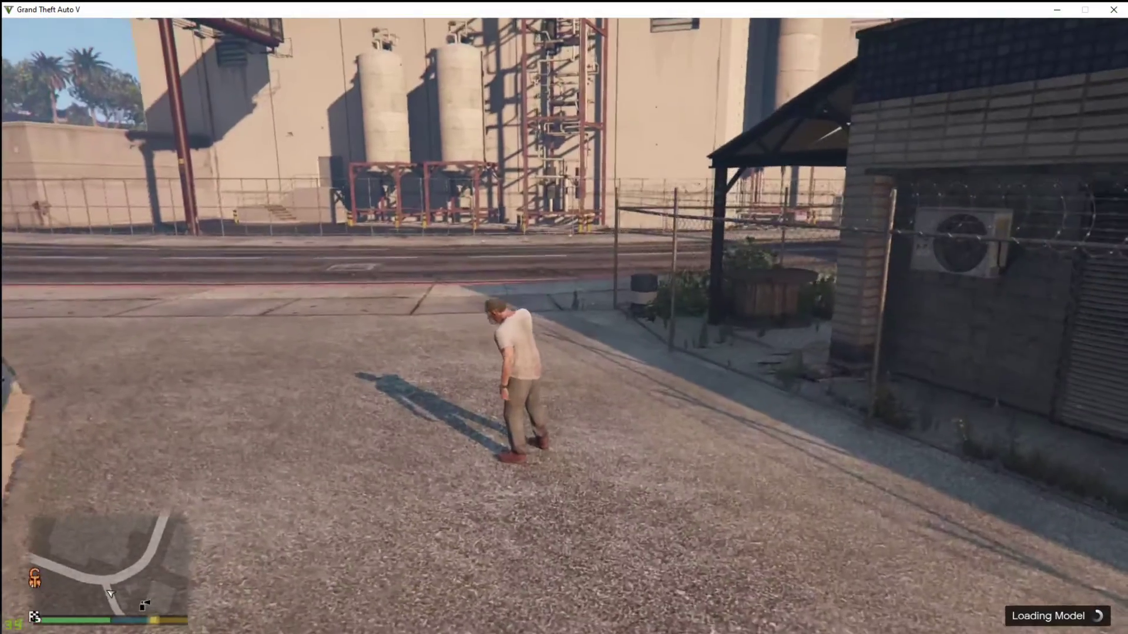
pyautogui.press('d')
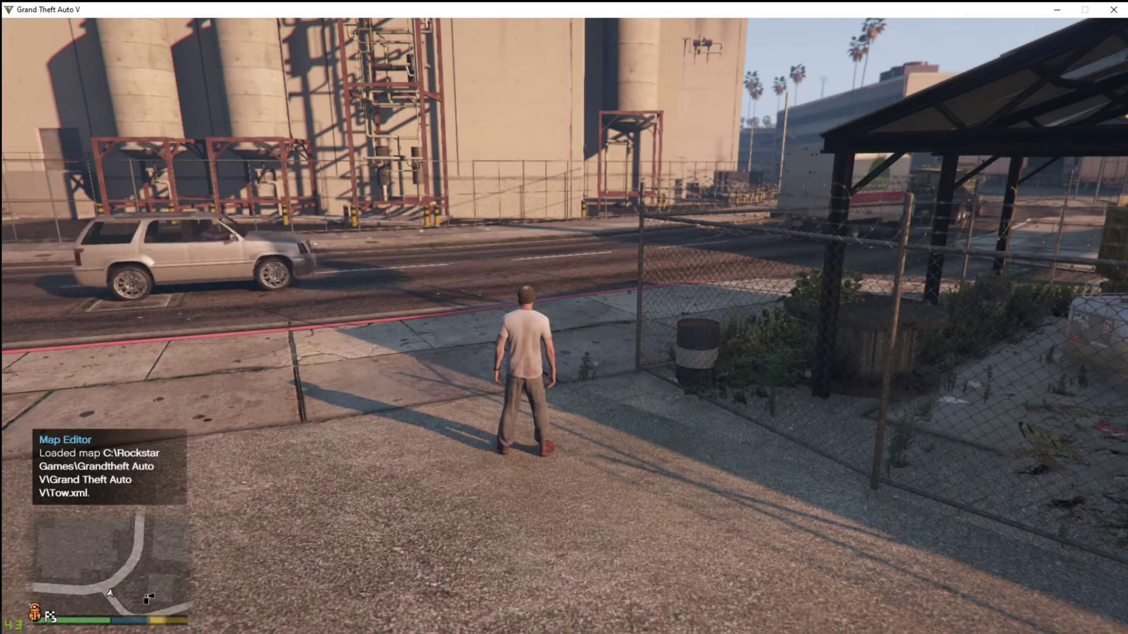
pyautogui.press('w')
pyautogui.press('a')
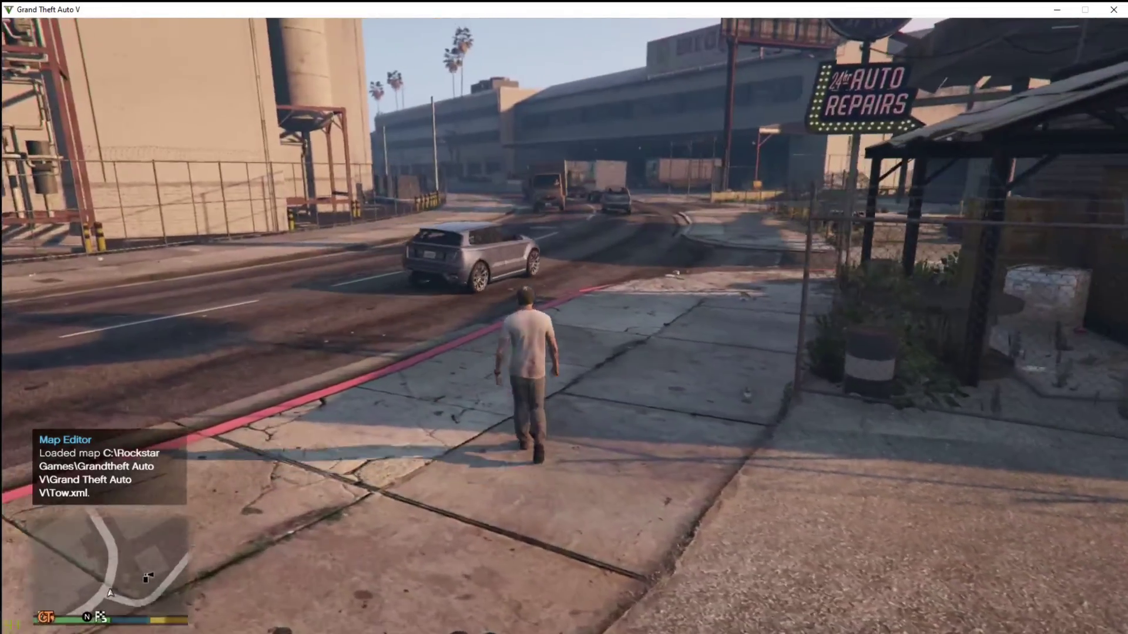
pyautogui.press('s')
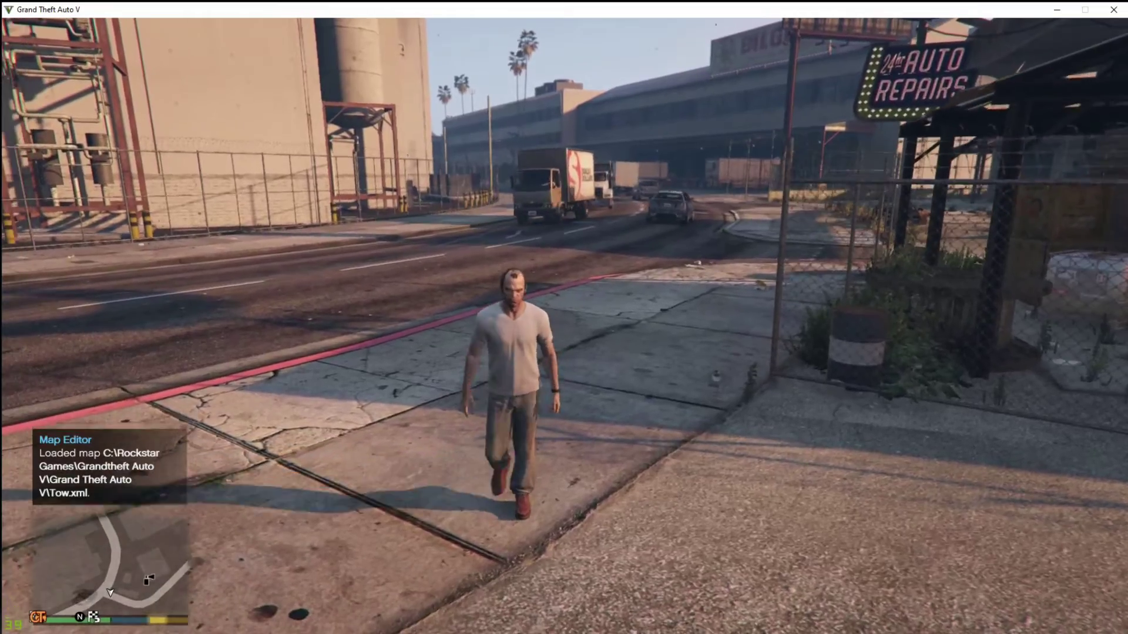
pyautogui.press('w')
pyautogui.press('d')
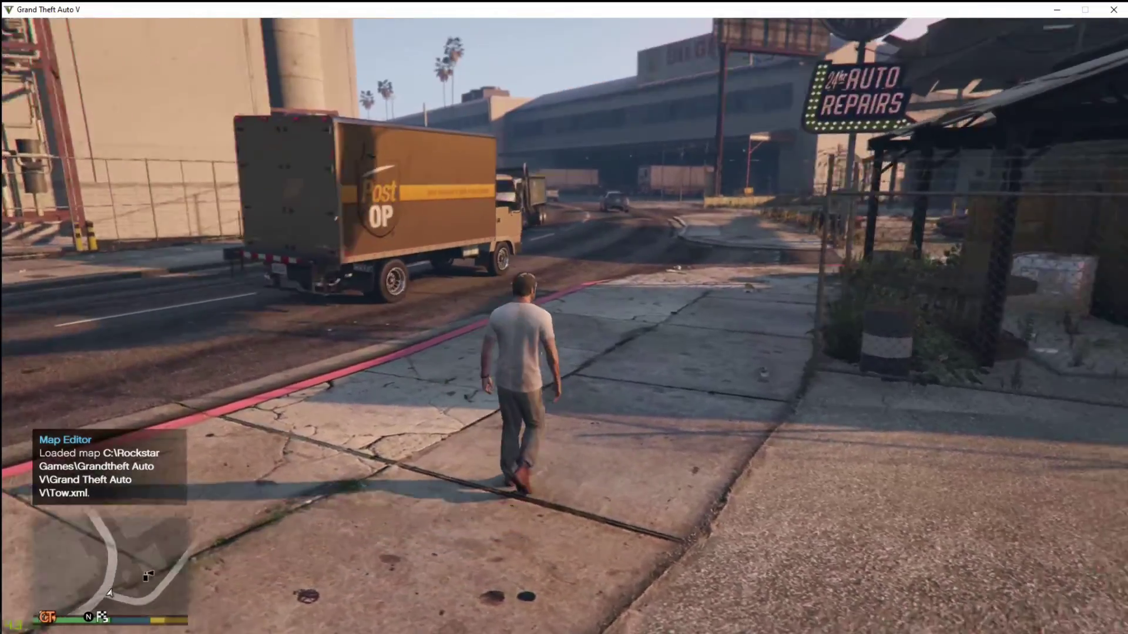
# Lower the SFX volume in the game's audio settings and return to the game.
pyautogui.press('Escape')
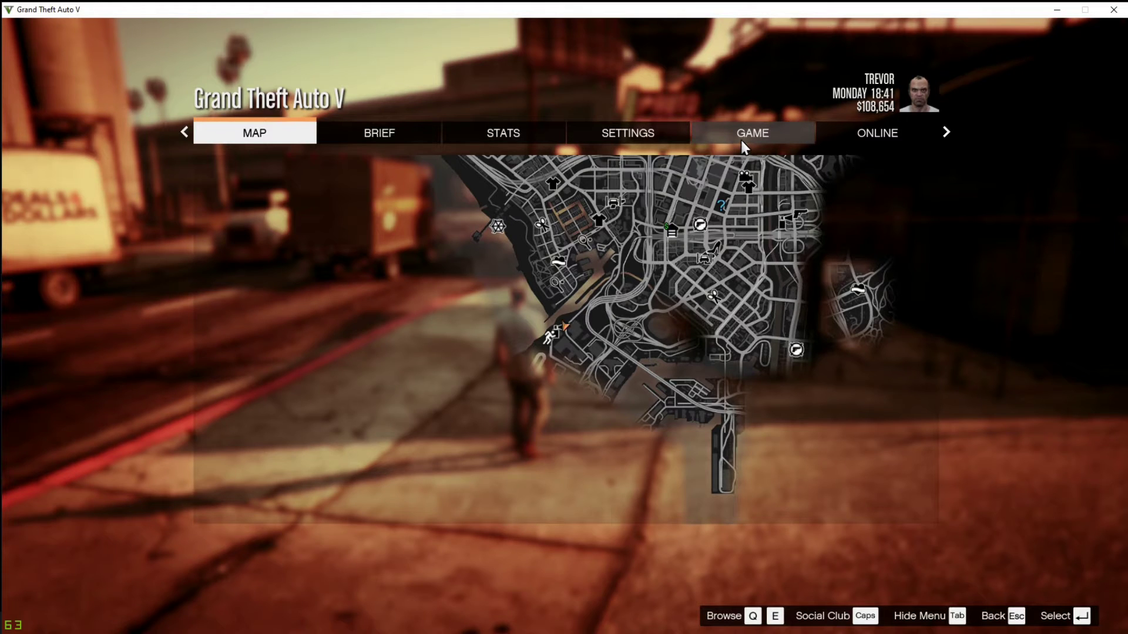
pyautogui.click(640, 136)
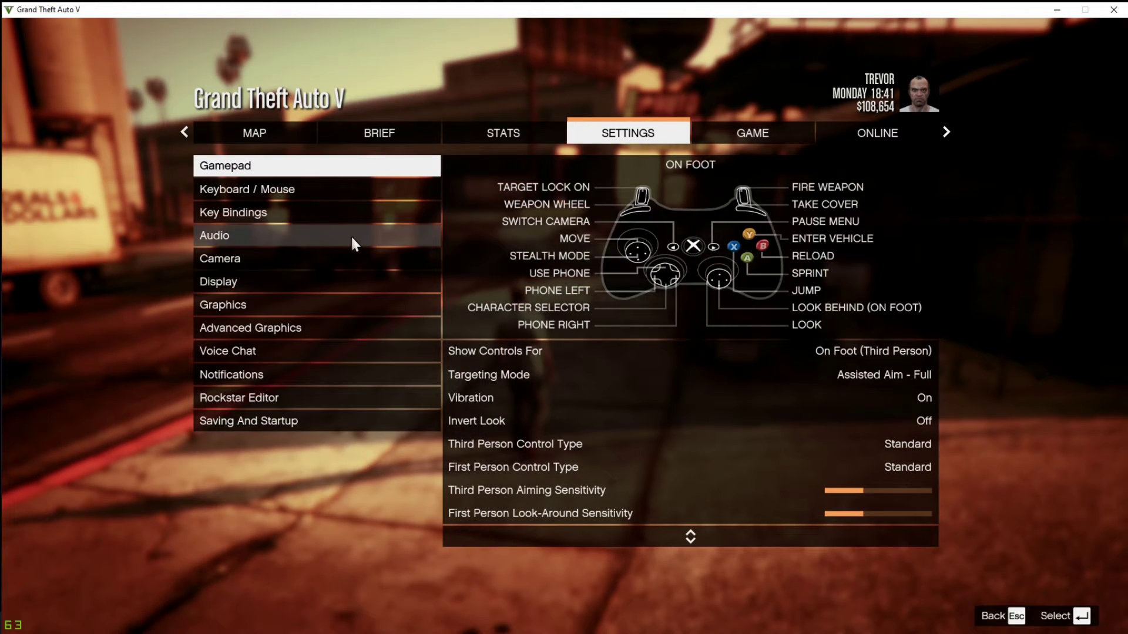
pyautogui.click(352, 238)
pyautogui.click(791, 165)
pyautogui.press('Left')
pyautogui.press('Left')
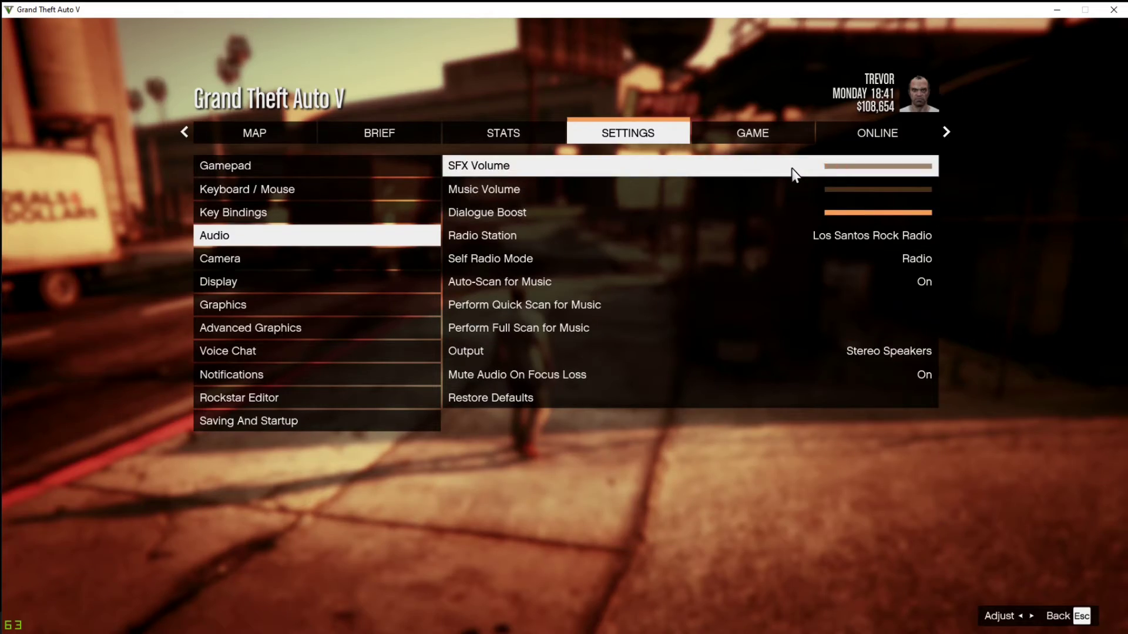
pyautogui.press('Escape')
pyautogui.press('Escape')
pyautogui.press('Escape')
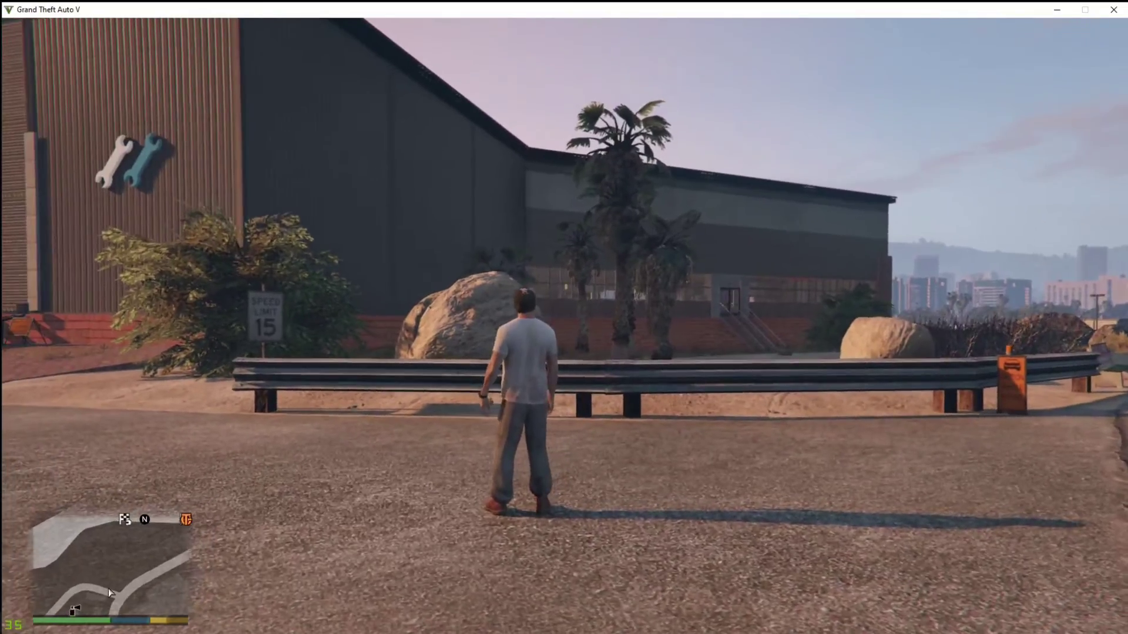
# Explore the tow truck garage grounds on foot, and use Menyoo's Object Spooner camera to inspect the building and its access road from above.
pyautogui.press('w')
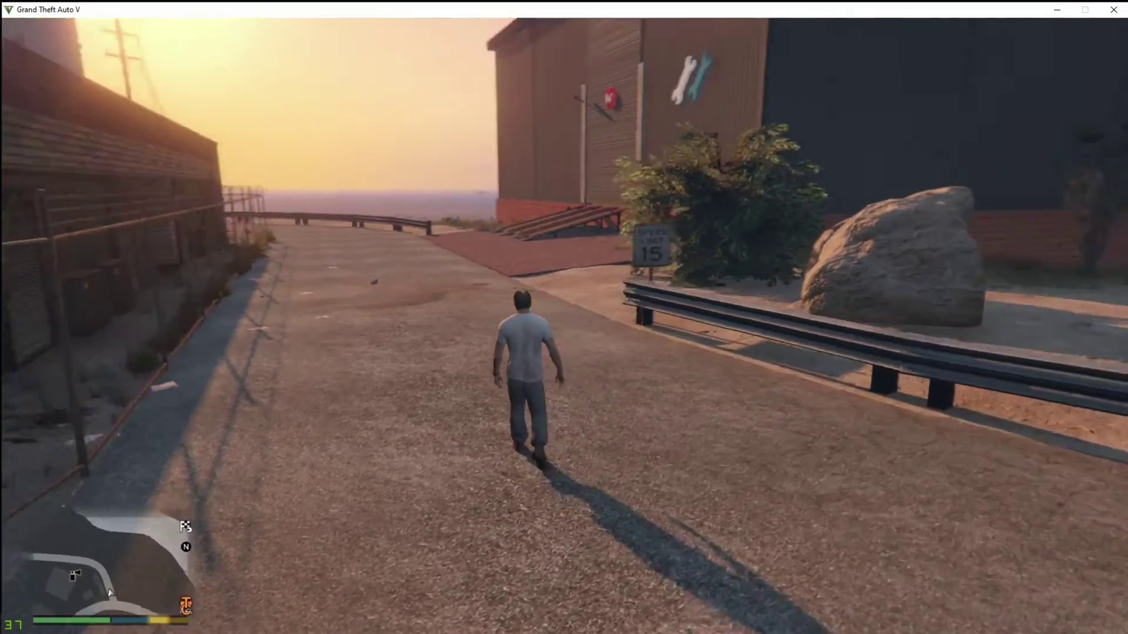
pyautogui.press('shift')
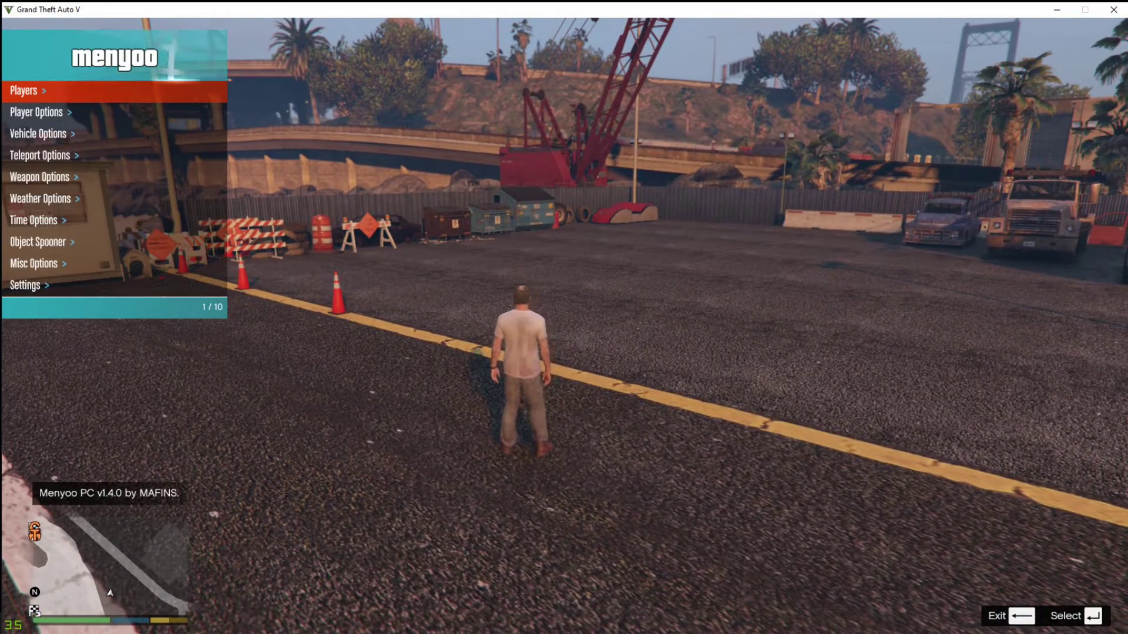
pyautogui.press('F9')
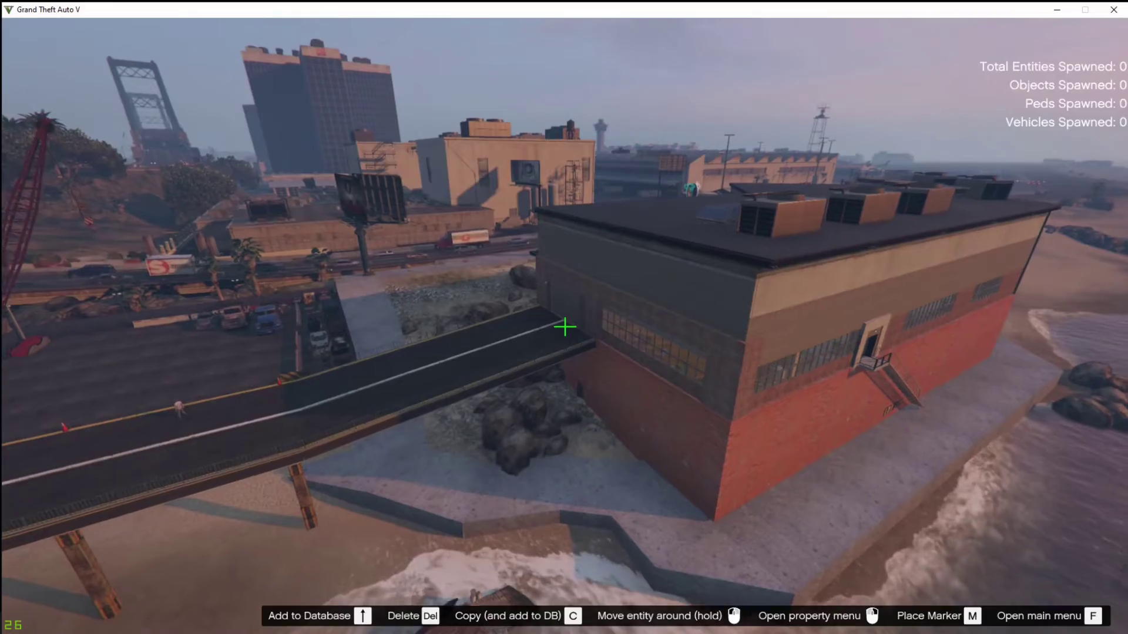
pyautogui.press('w')
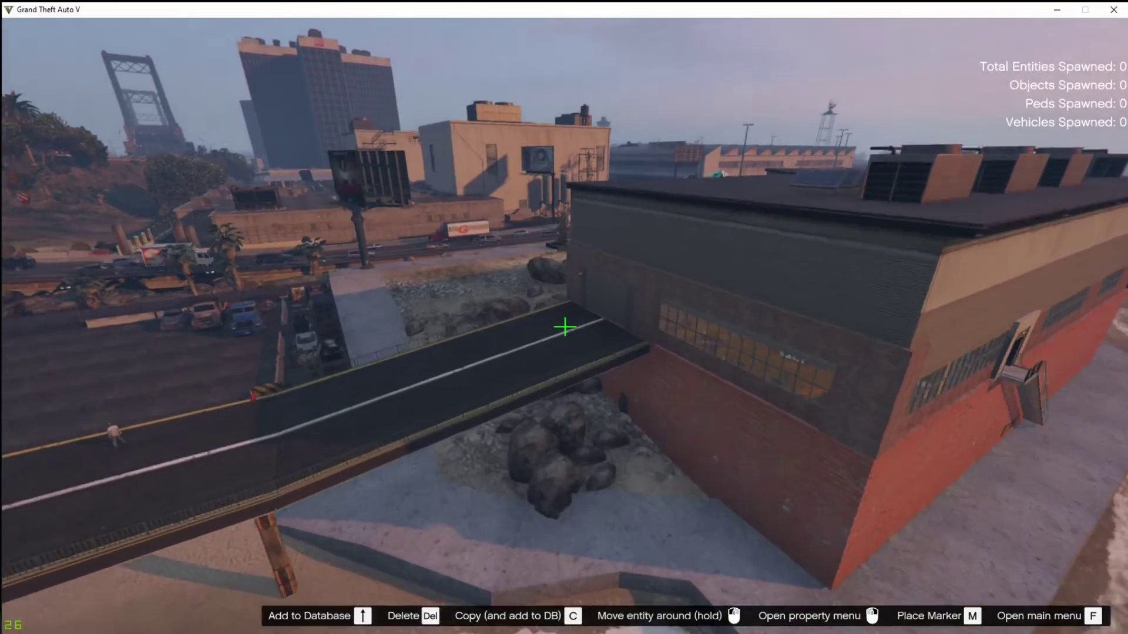